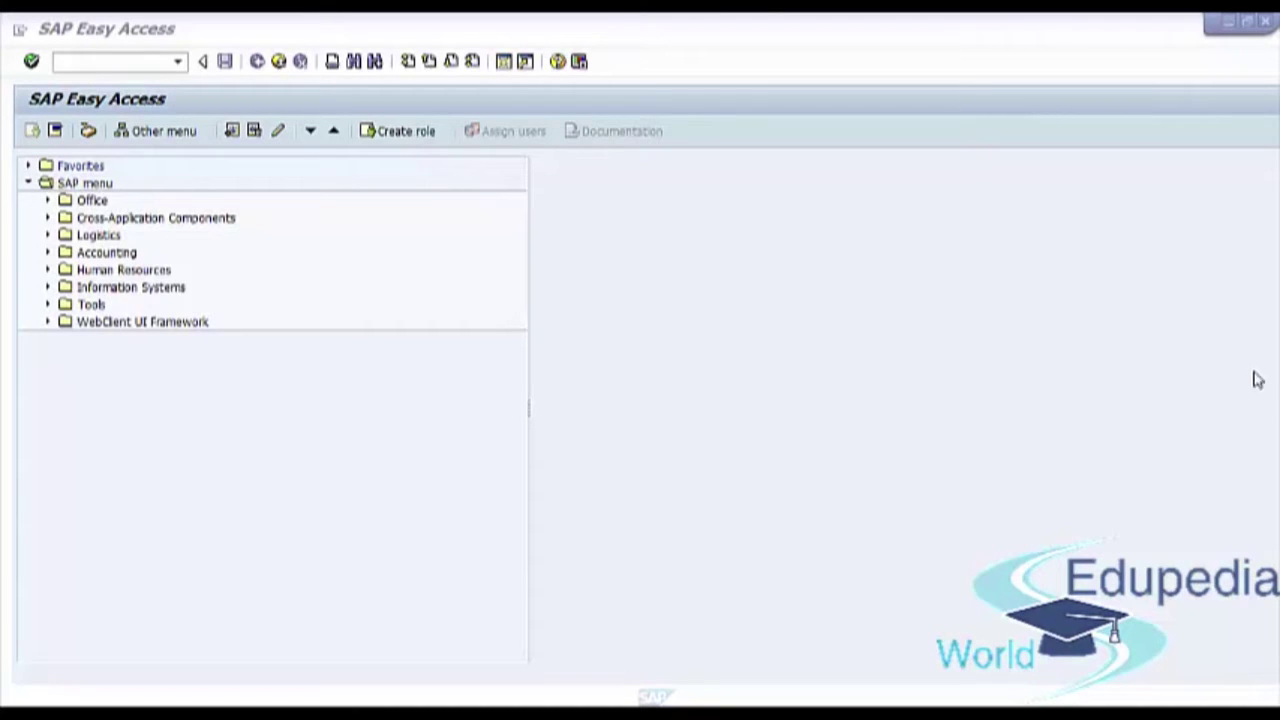
Expand the Tools, ALE and ALE Administration folders in the SAP menu tree.
{"action": "left_click", "coordinate": [63, 186]}
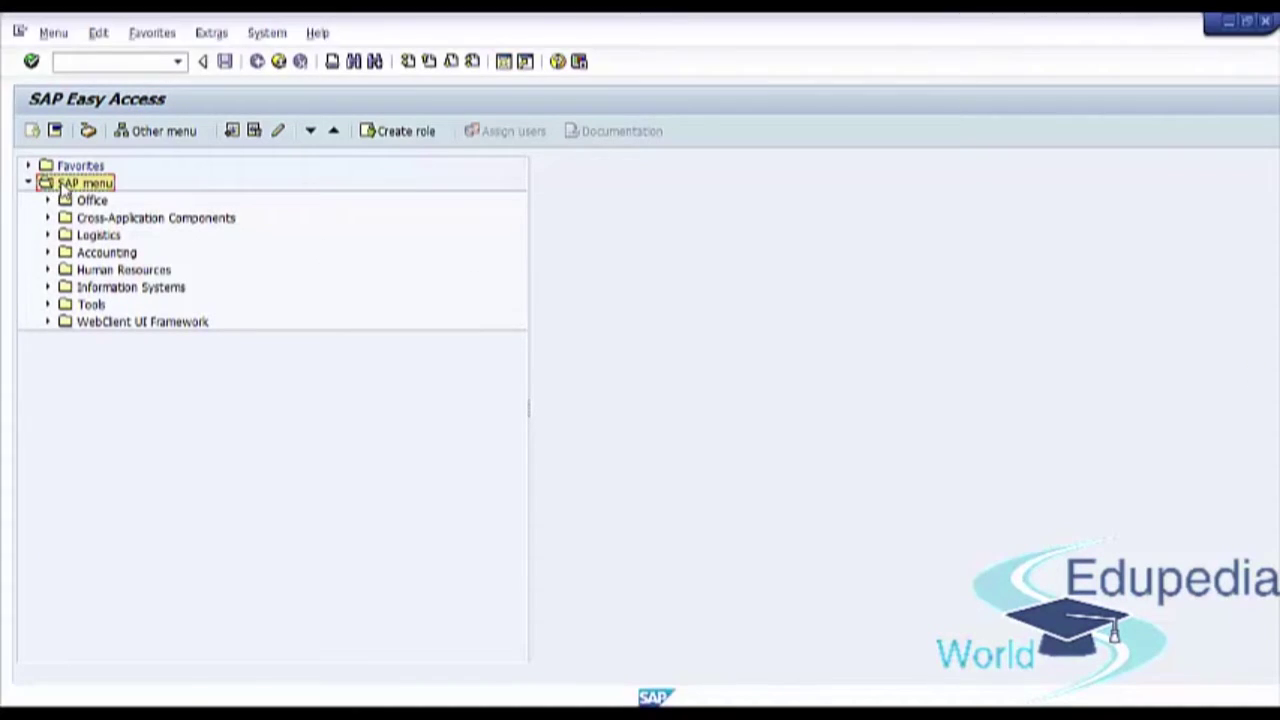
{"action": "left_click", "coordinate": [84, 307]}
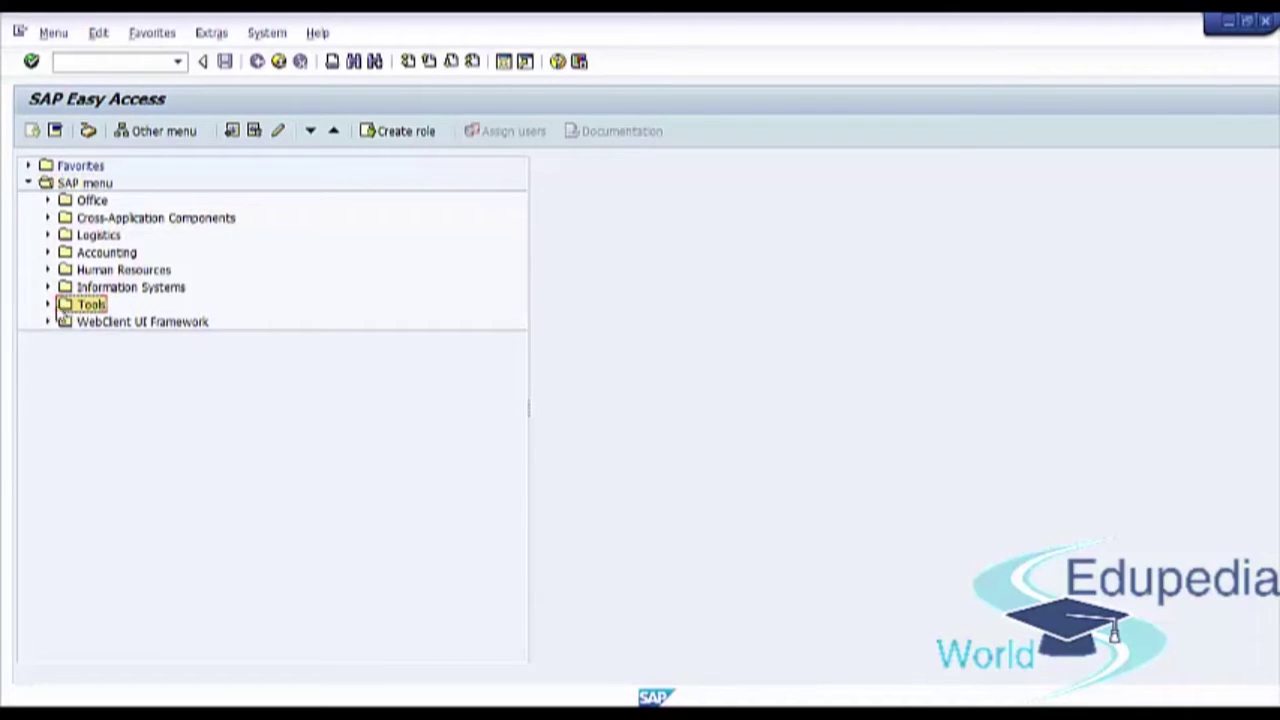
{"action": "left_click", "coordinate": [46, 306]}
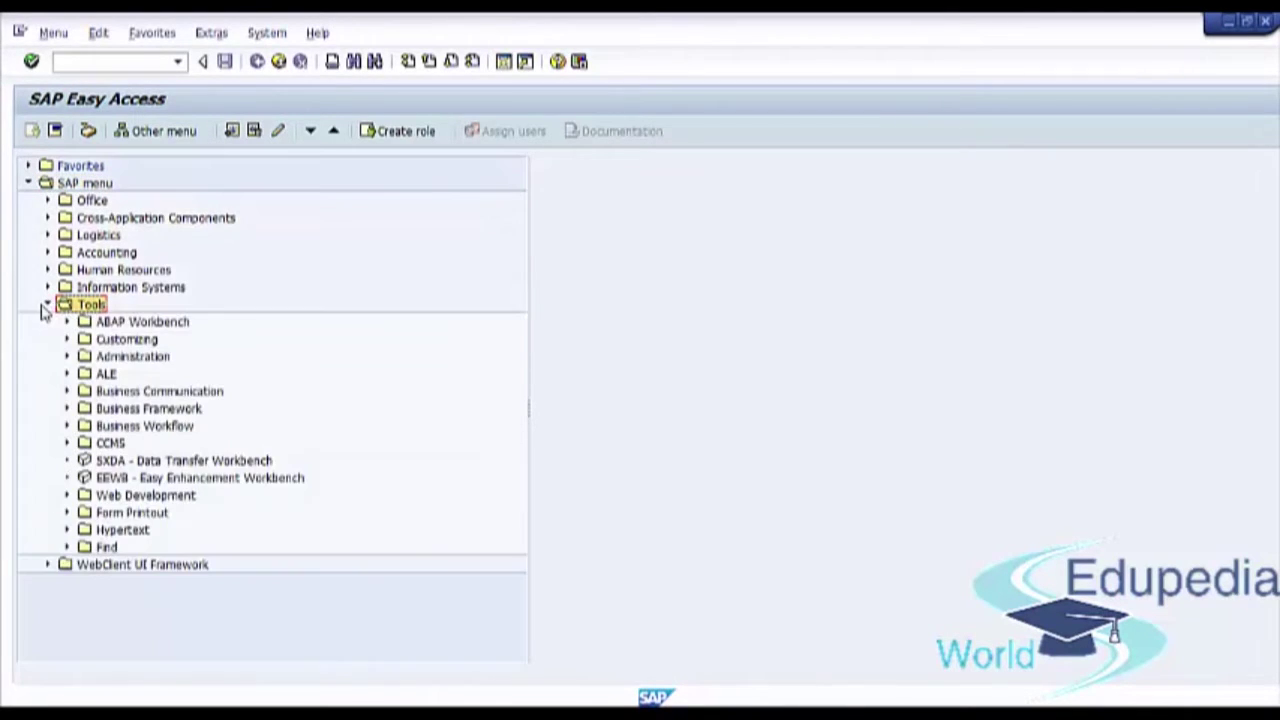
{"action": "left_click", "coordinate": [105, 376]}
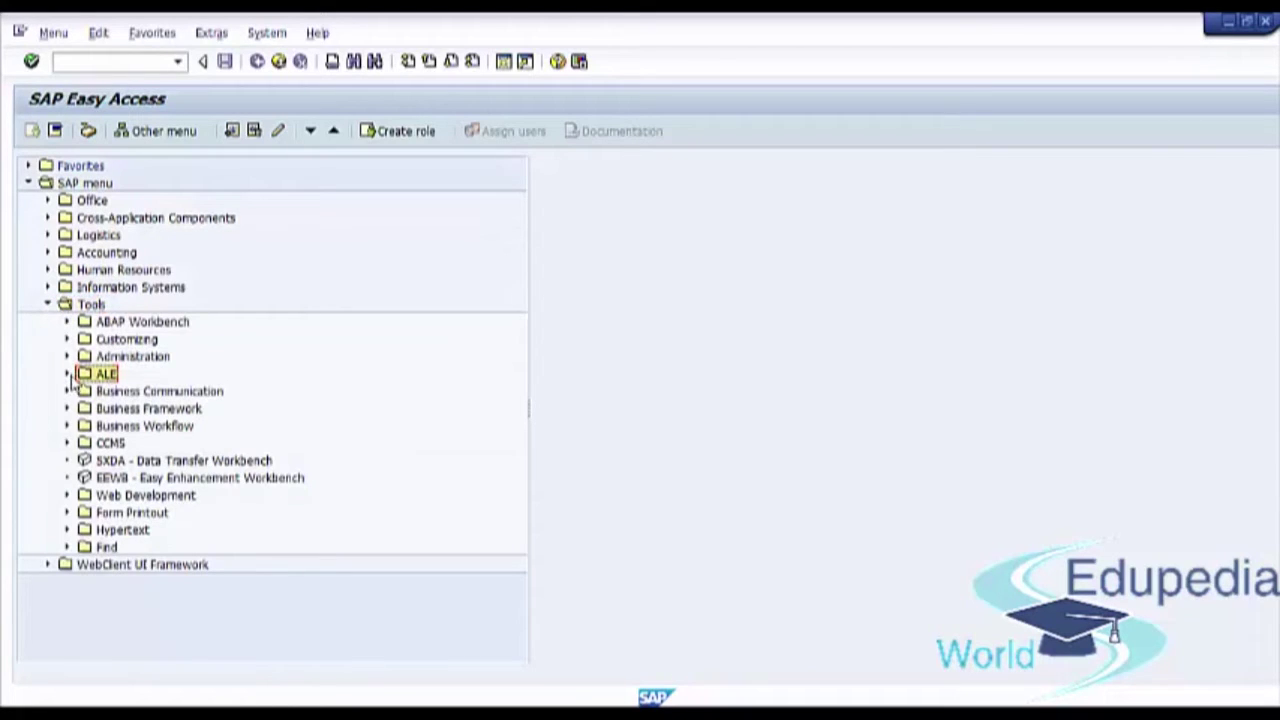
{"action": "left_click", "coordinate": [68, 375]}
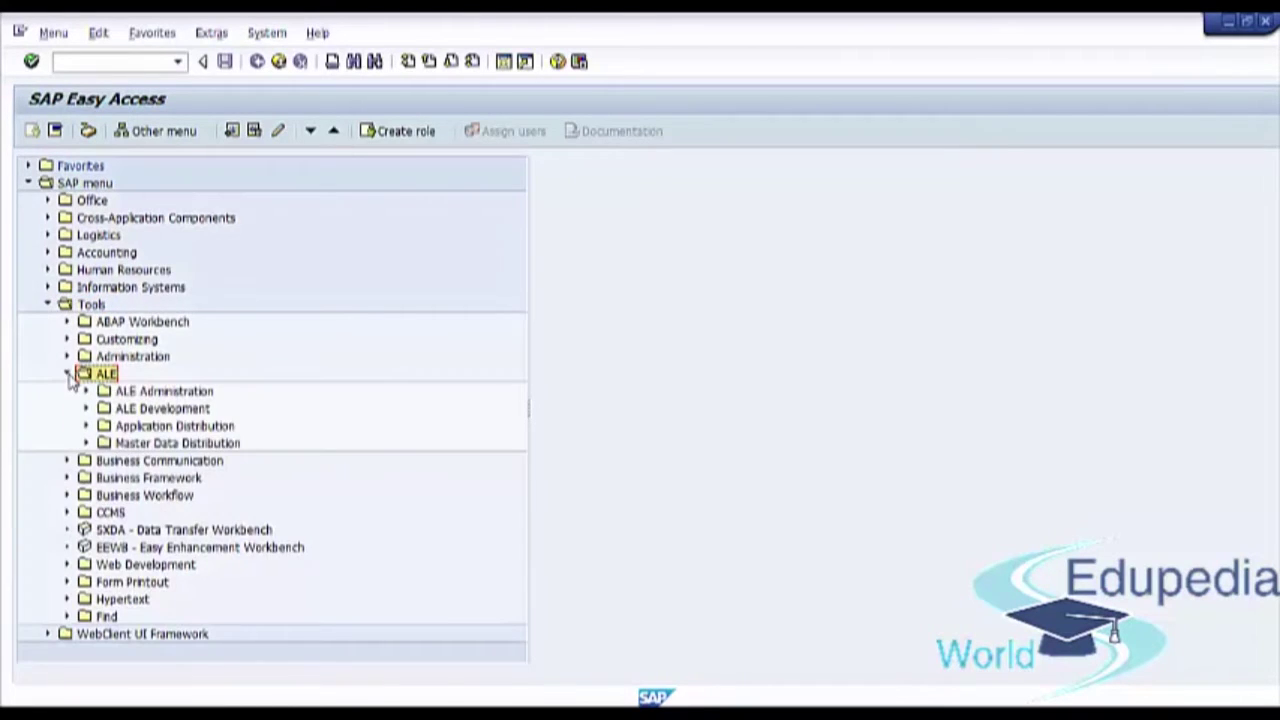
{"action": "left_click", "coordinate": [137, 395]}
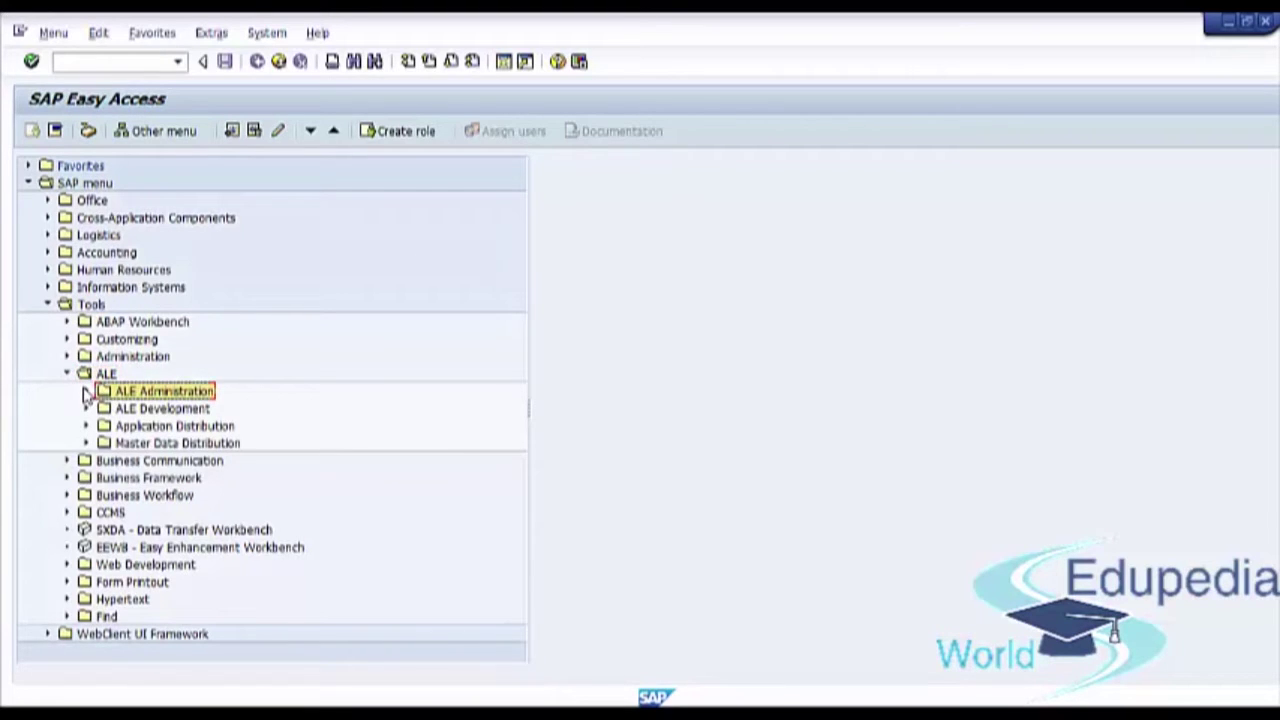
{"action": "left_click", "coordinate": [85, 393]}
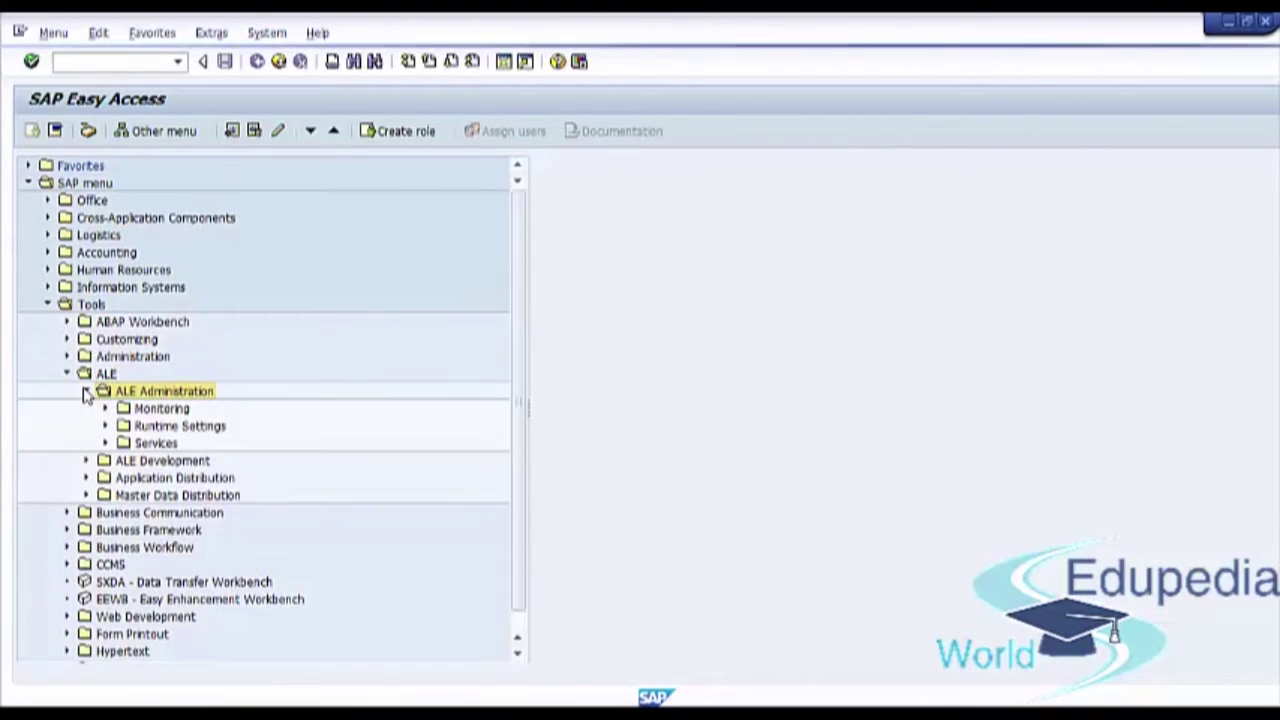
Expand Monitoring and IDoc Display under ALE Administration and open transaction WE02 - Display.
{"action": "left_click", "coordinate": [142, 411]}
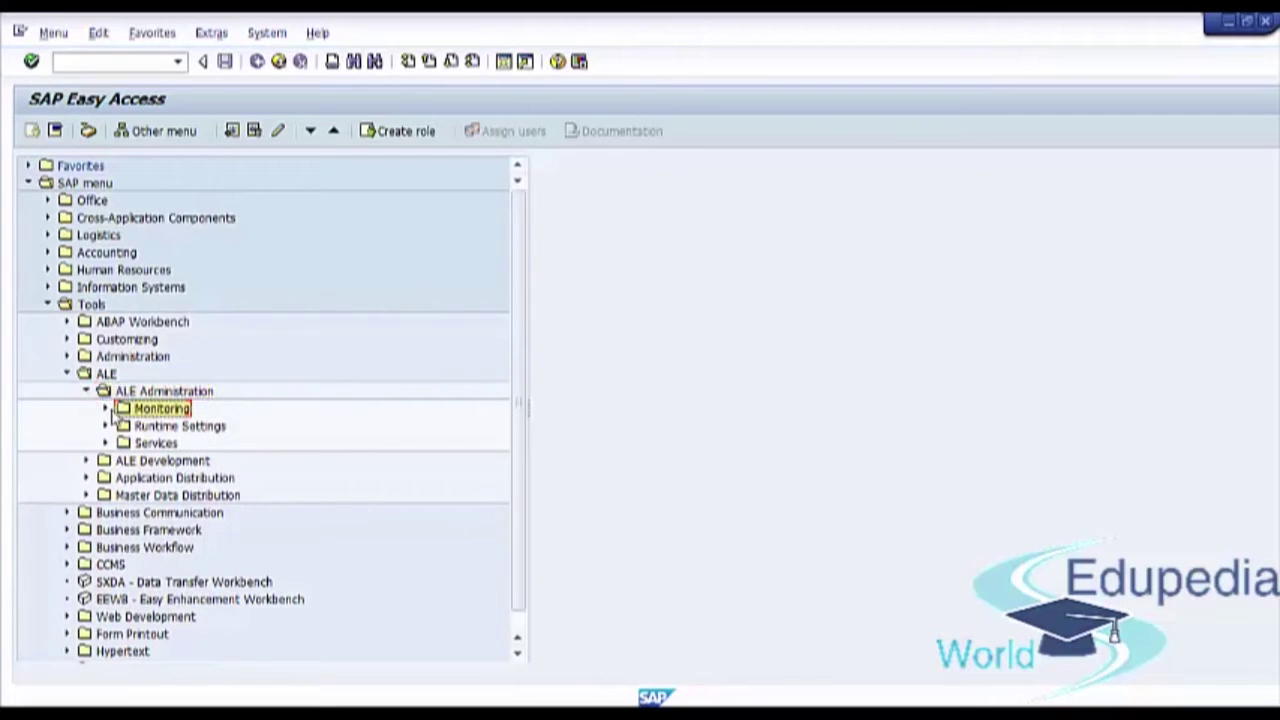
{"action": "left_click", "coordinate": [105, 412]}
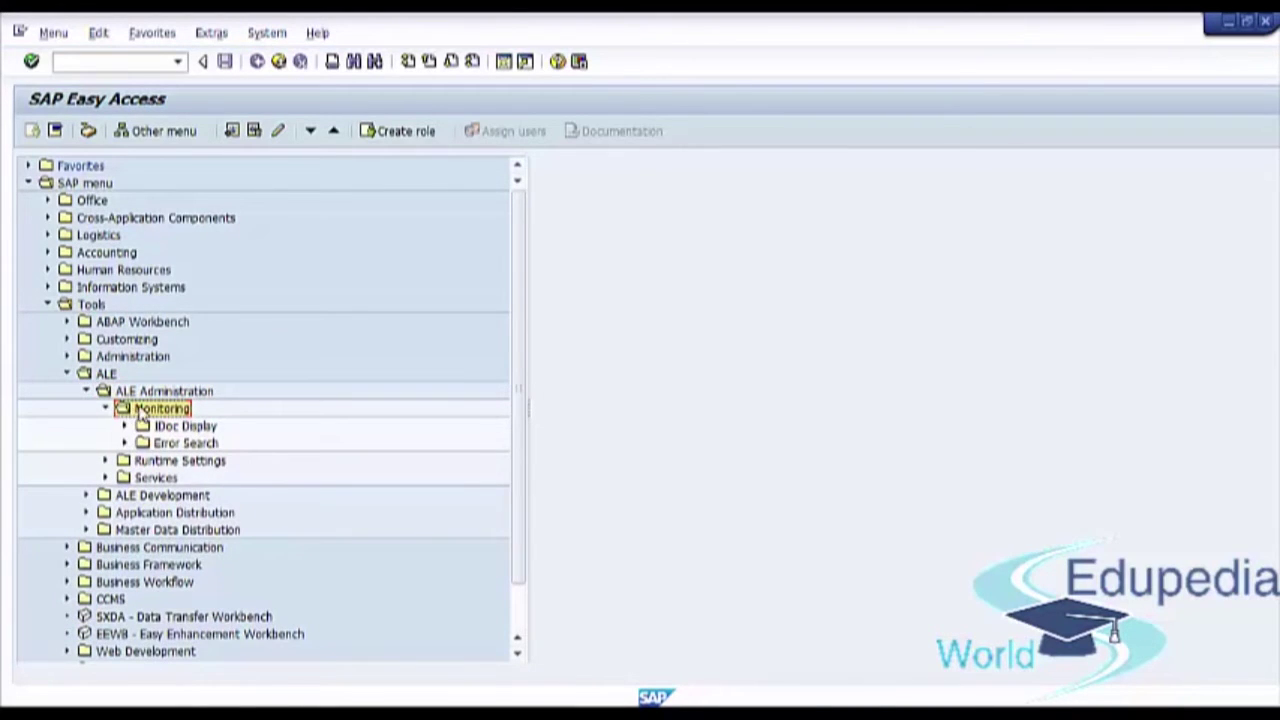
{"action": "left_click", "coordinate": [200, 426]}
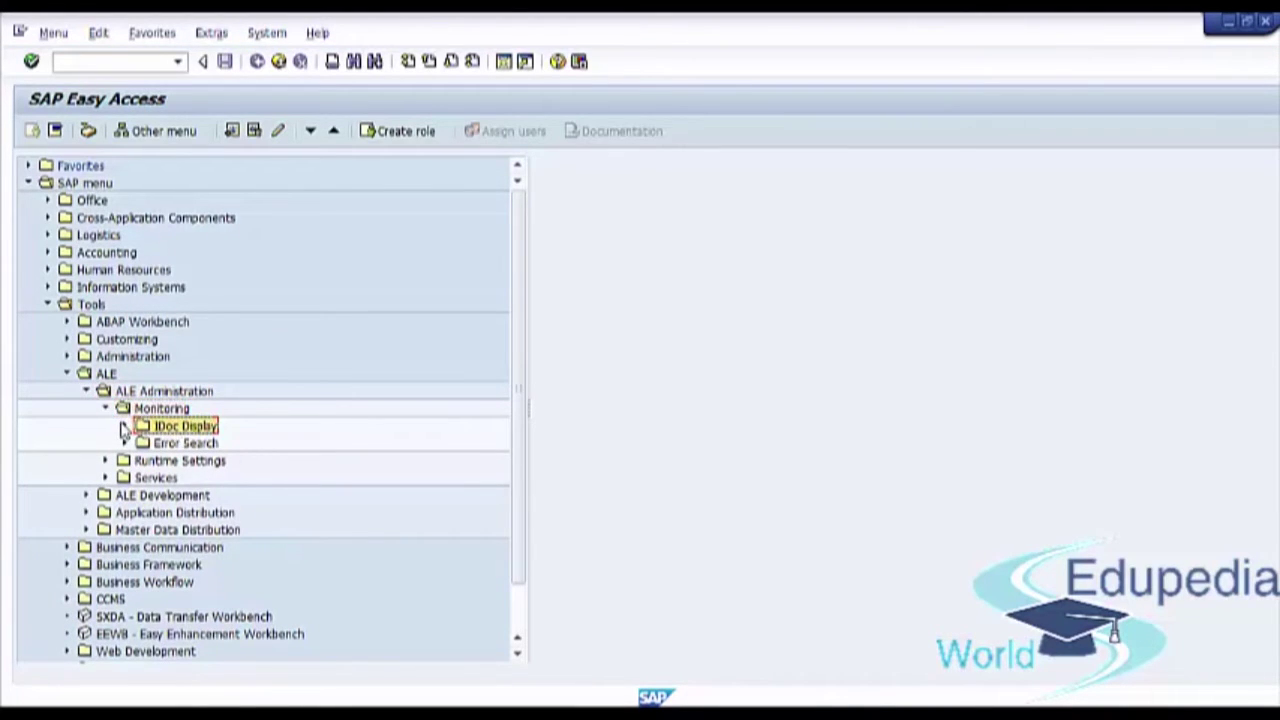
{"action": "left_click", "coordinate": [121, 428]}
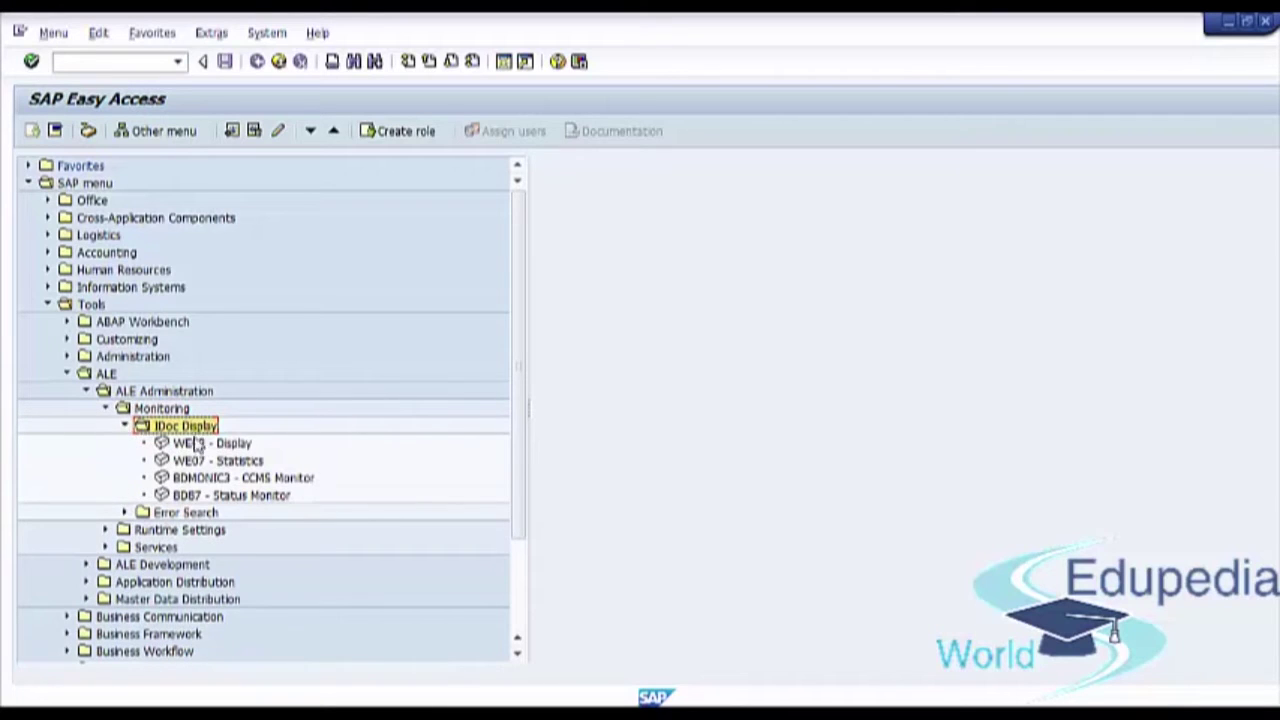
{"action": "left_click", "coordinate": [230, 447]}
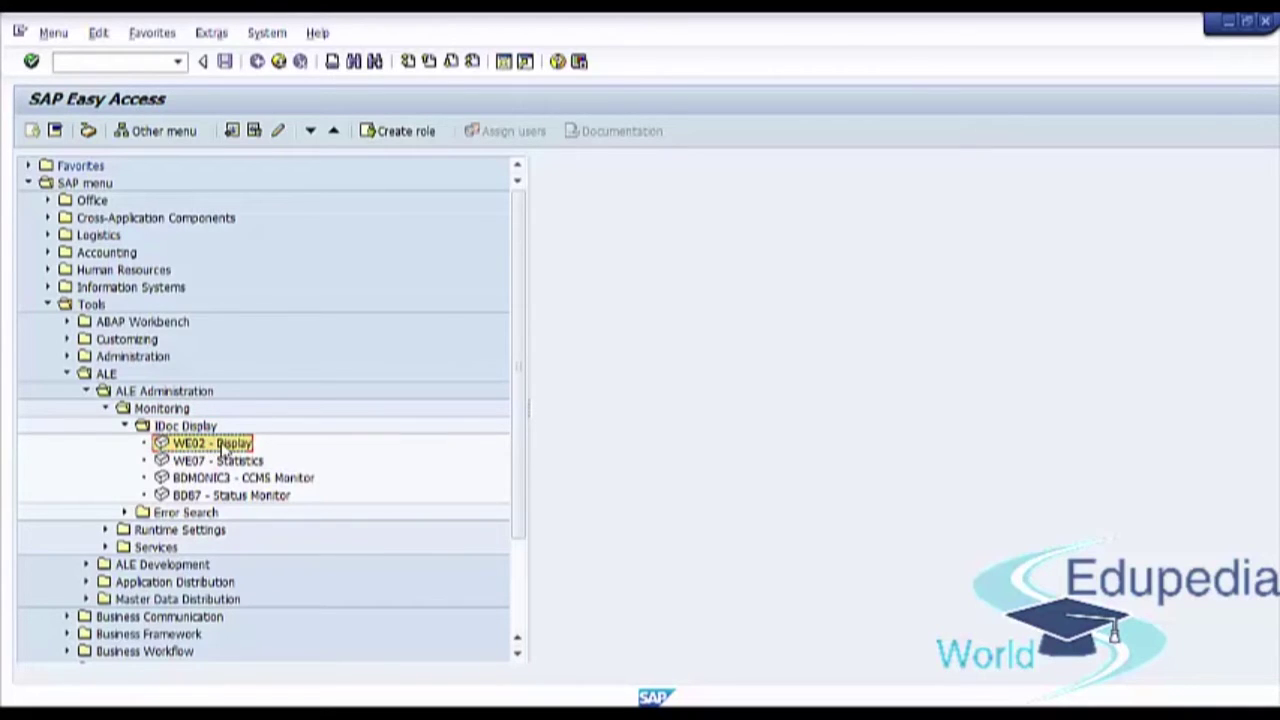
{"action": "double_click", "coordinate": [222, 449]}
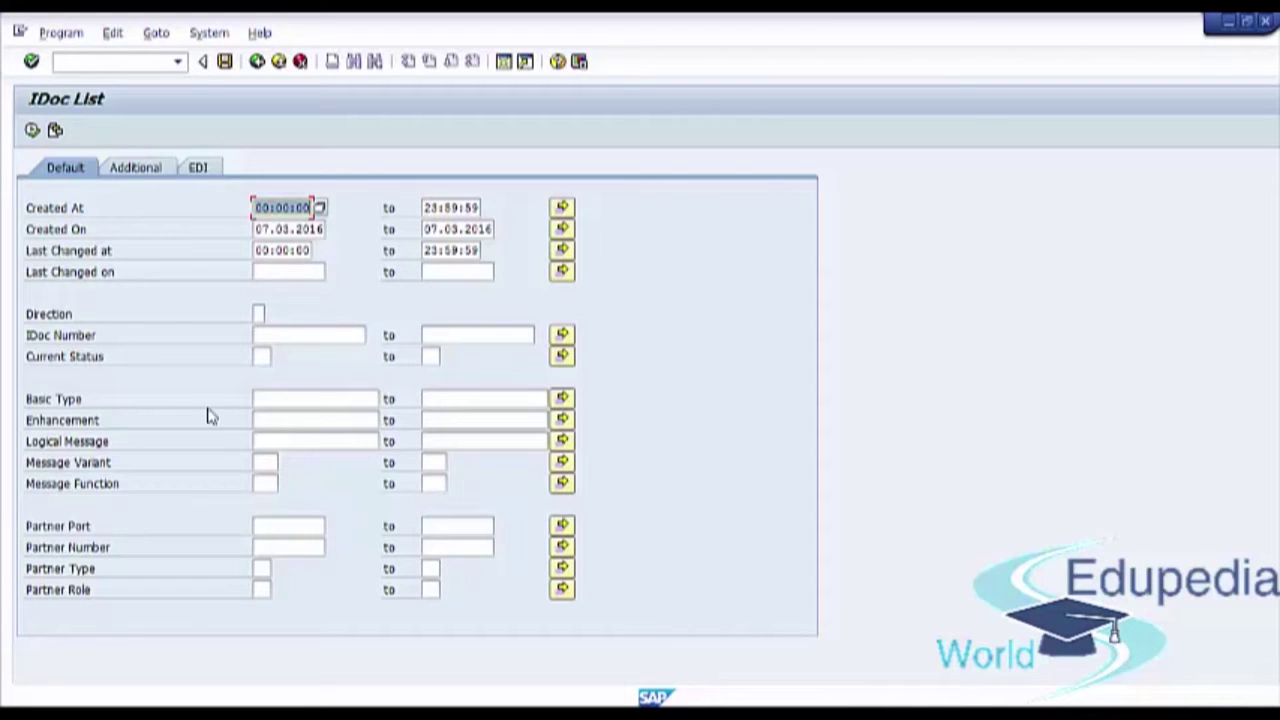
Review the Default, Additional and EDI selection criteria of the IDoc list, ending on the default criteria.
{"action": "left_click", "coordinate": [24, 207]}
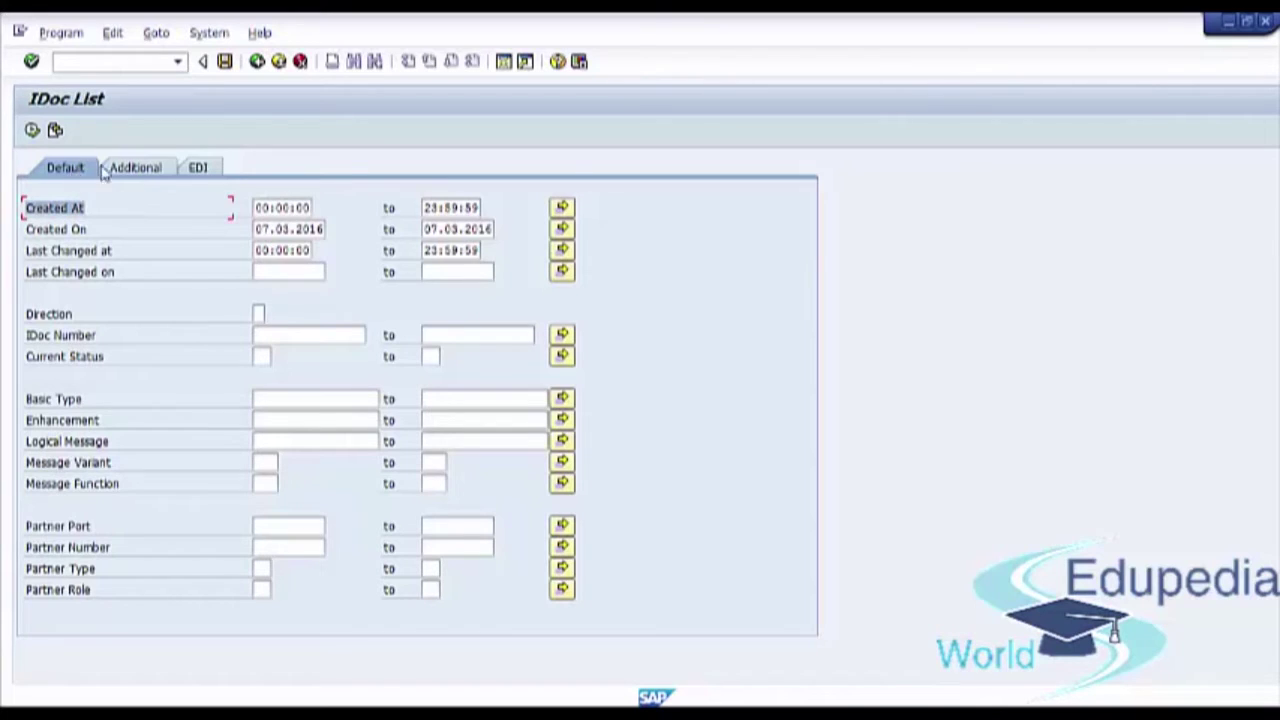
{"action": "left_click", "coordinate": [75, 169]}
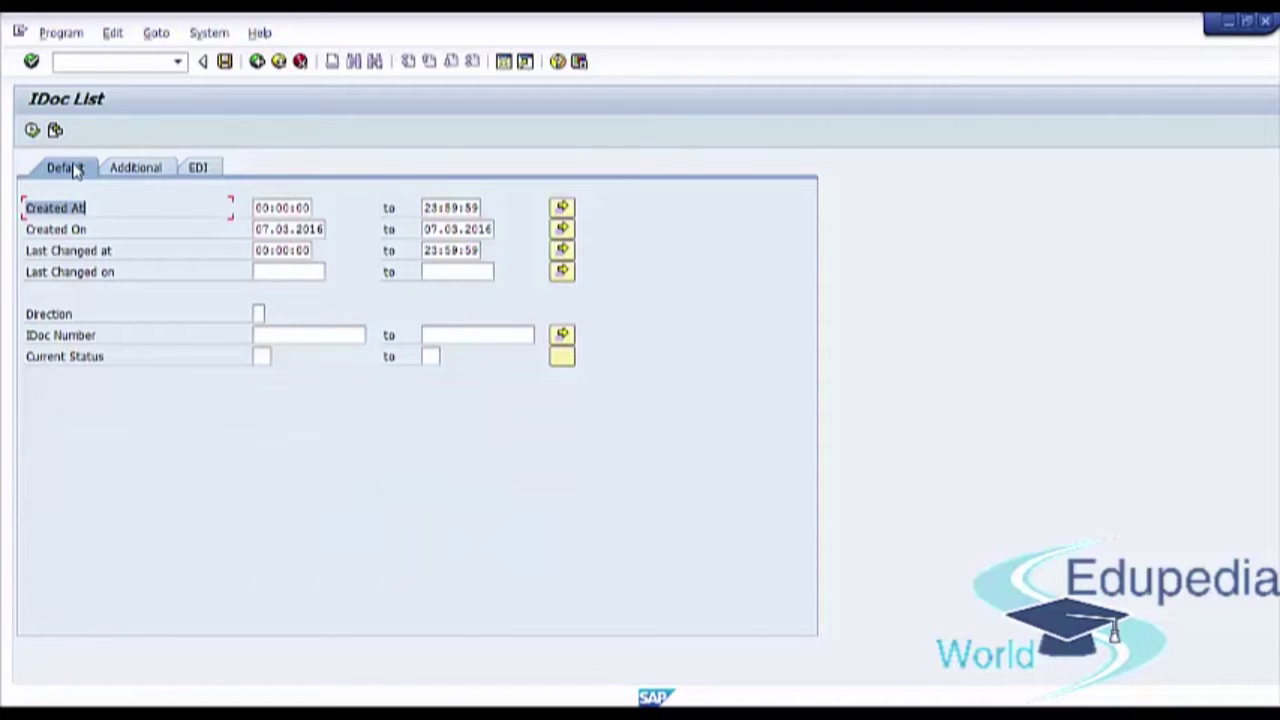
{"action": "left_click", "coordinate": [135, 169]}
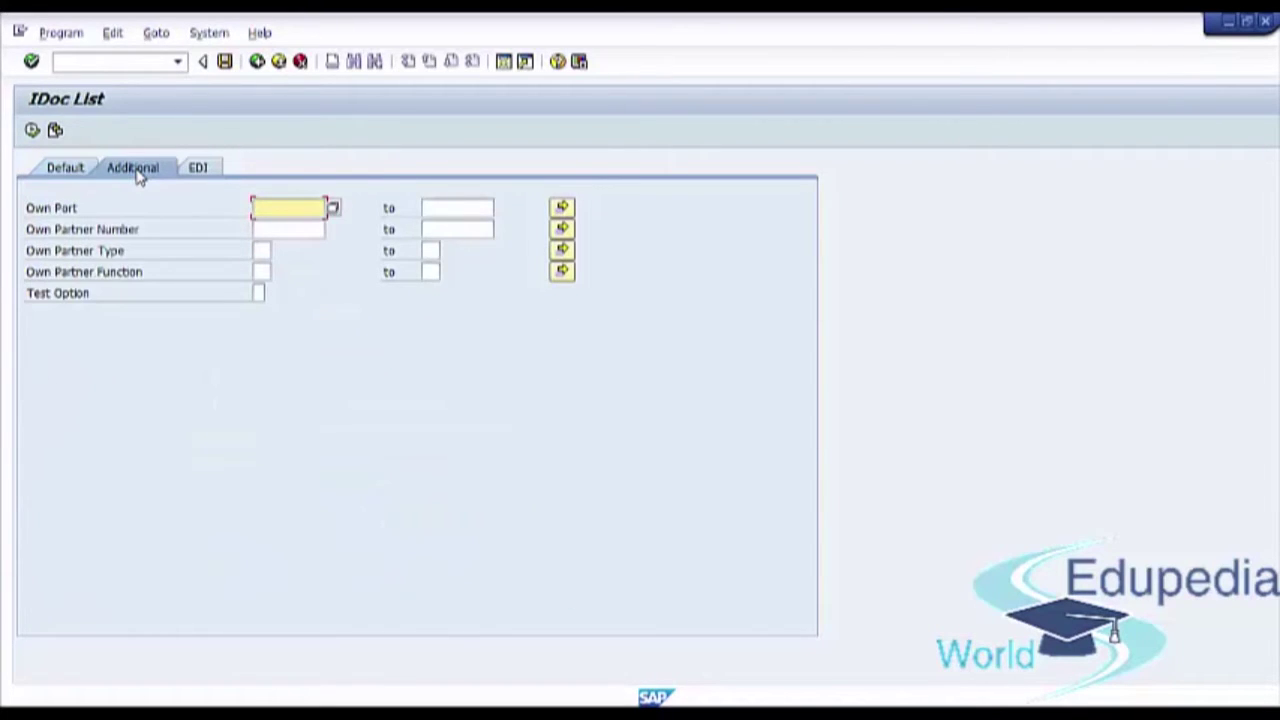
{"action": "left_click", "coordinate": [196, 168]}
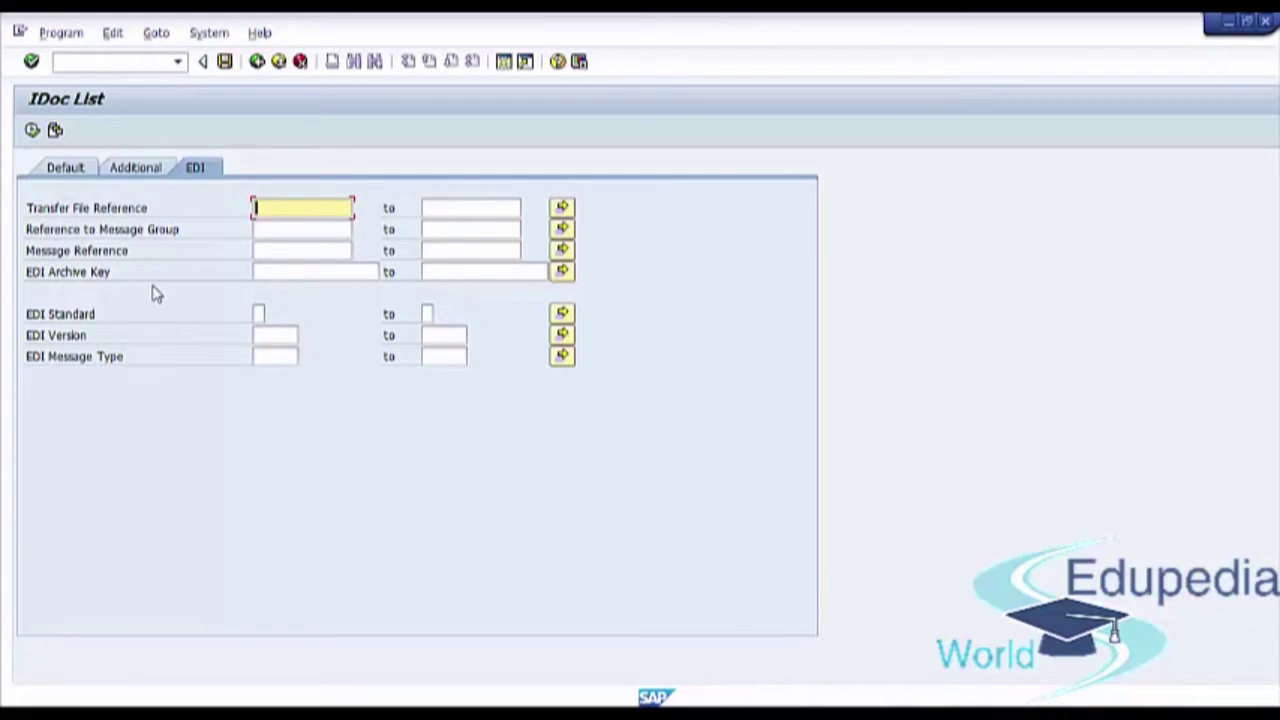
{"action": "left_click", "coordinate": [66, 168]}
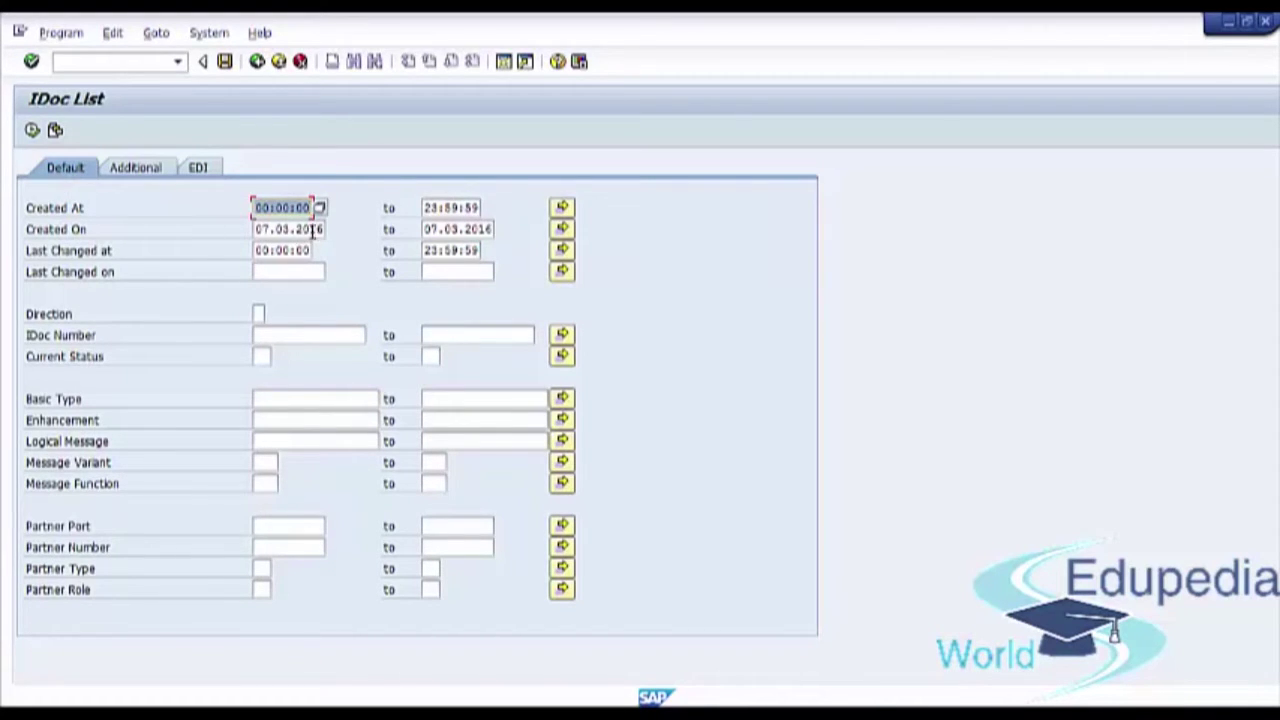
Set the start of the Created On range to 07.03.2014 and execute the IDoc selection.
{"action": "left_click", "coordinate": [27, 229]}
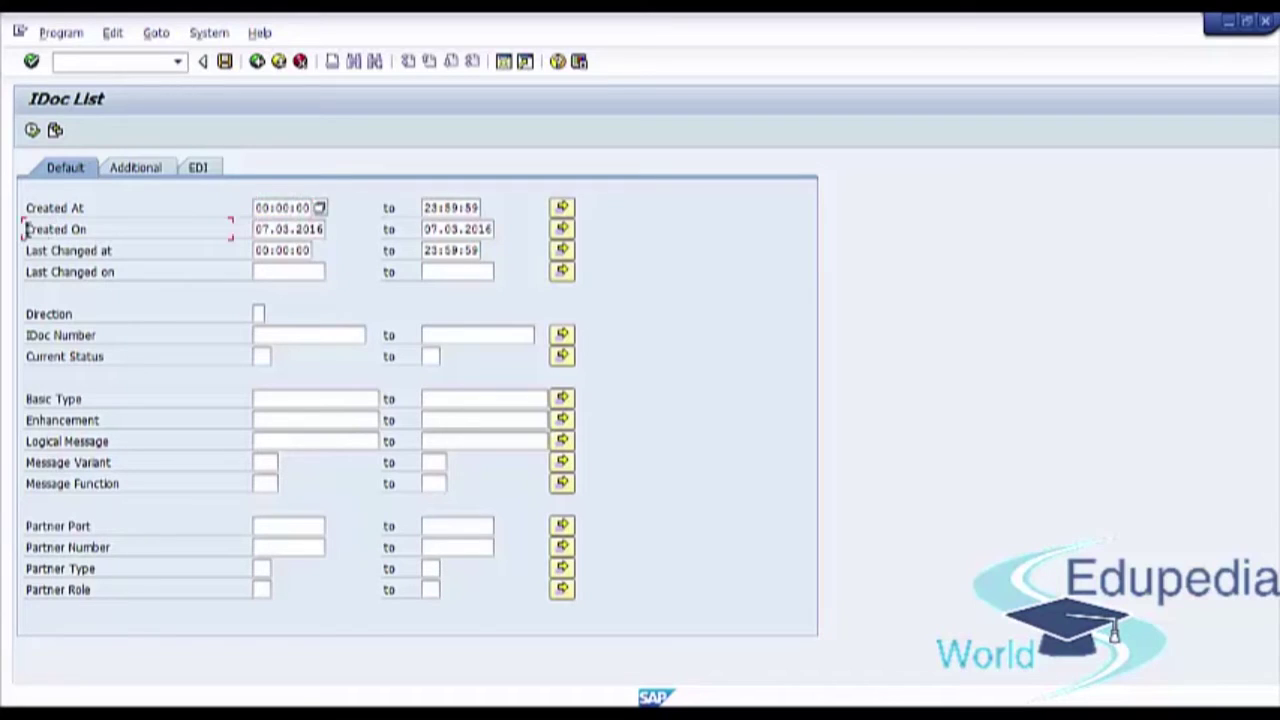
{"action": "left_click", "coordinate": [314, 229]}
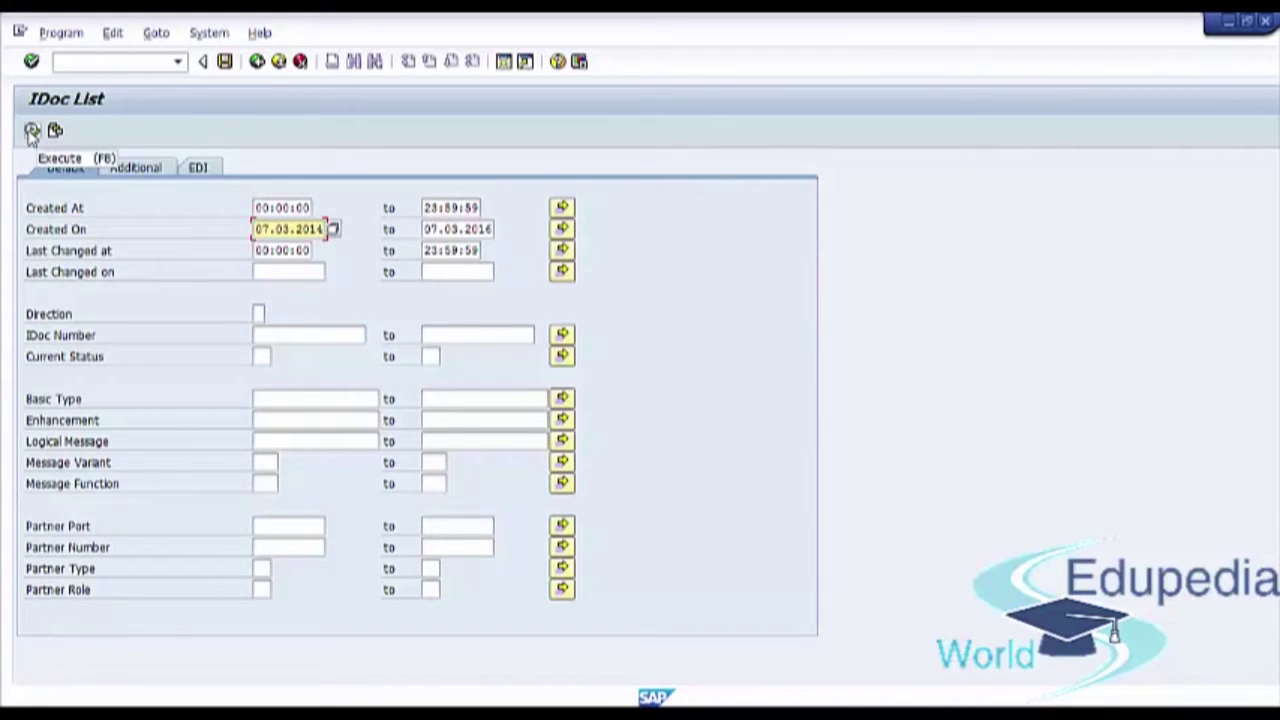
{"action": "left_click", "coordinate": [32, 131]}
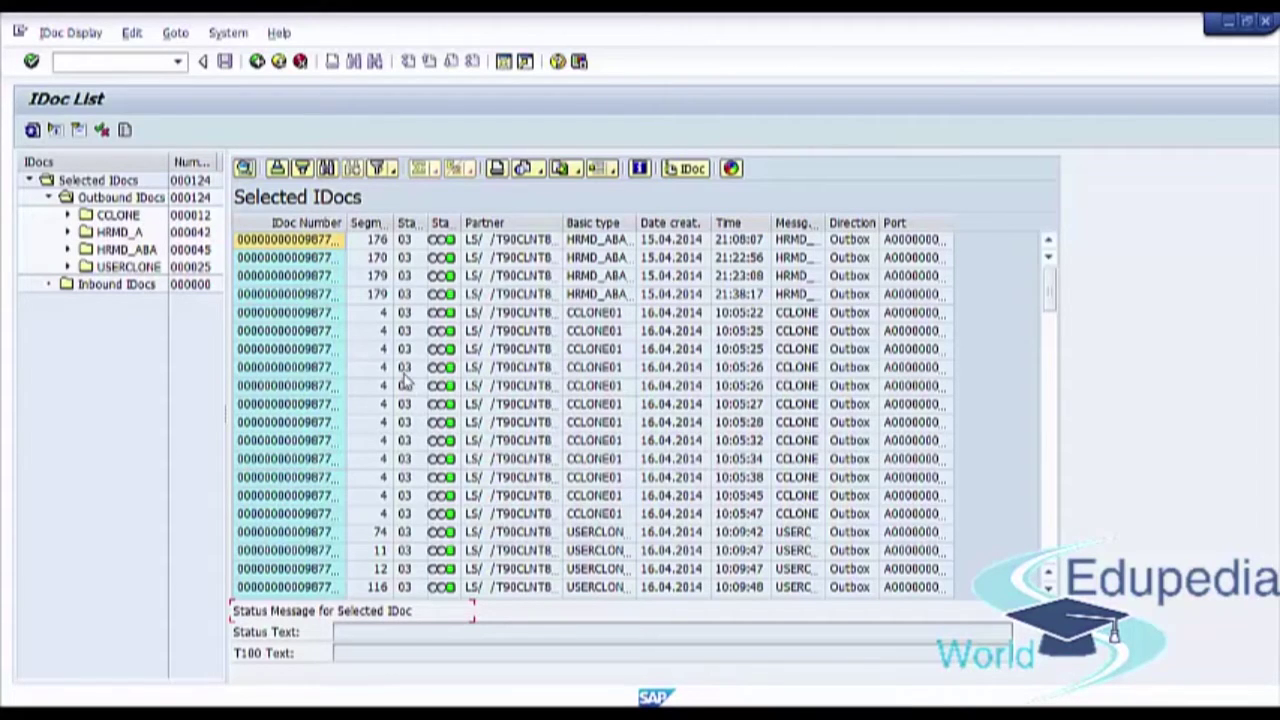
Sort the selected IDocs by IDoc number in descending order.
{"action": "left_click", "coordinate": [280, 216]}
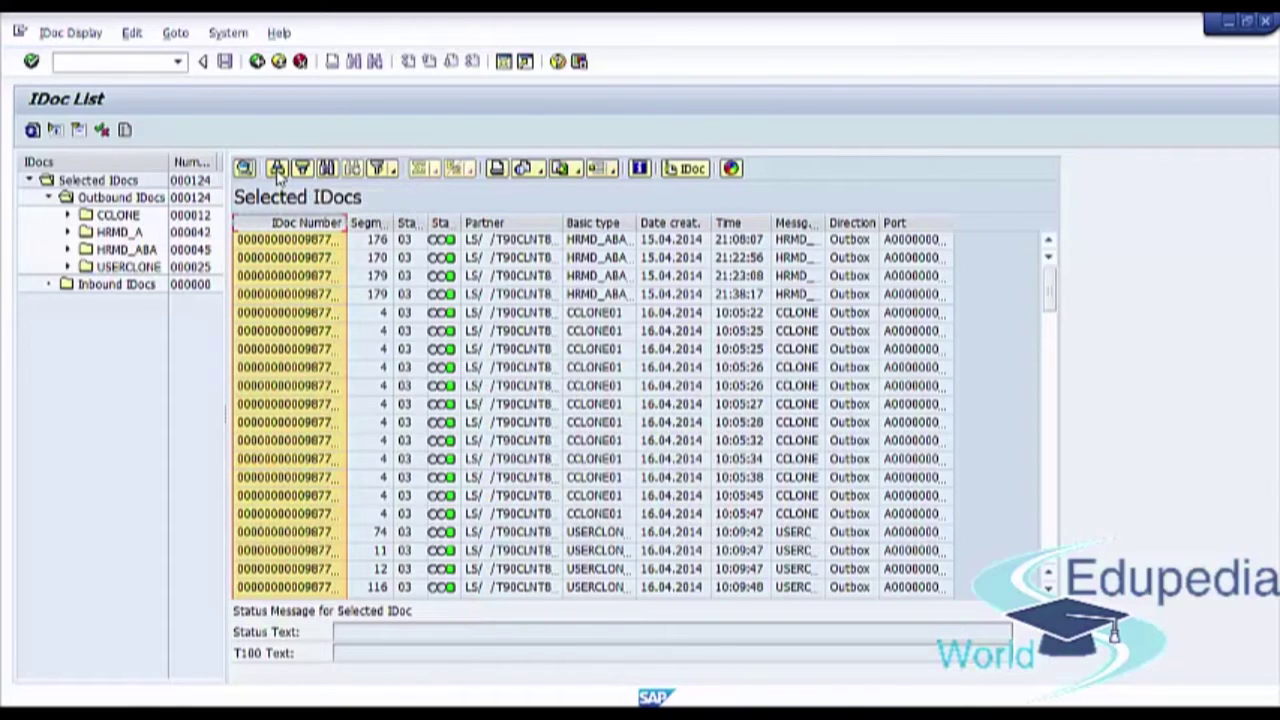
{"action": "left_click", "coordinate": [278, 169]}
{"action": "left_click", "coordinate": [303, 170]}
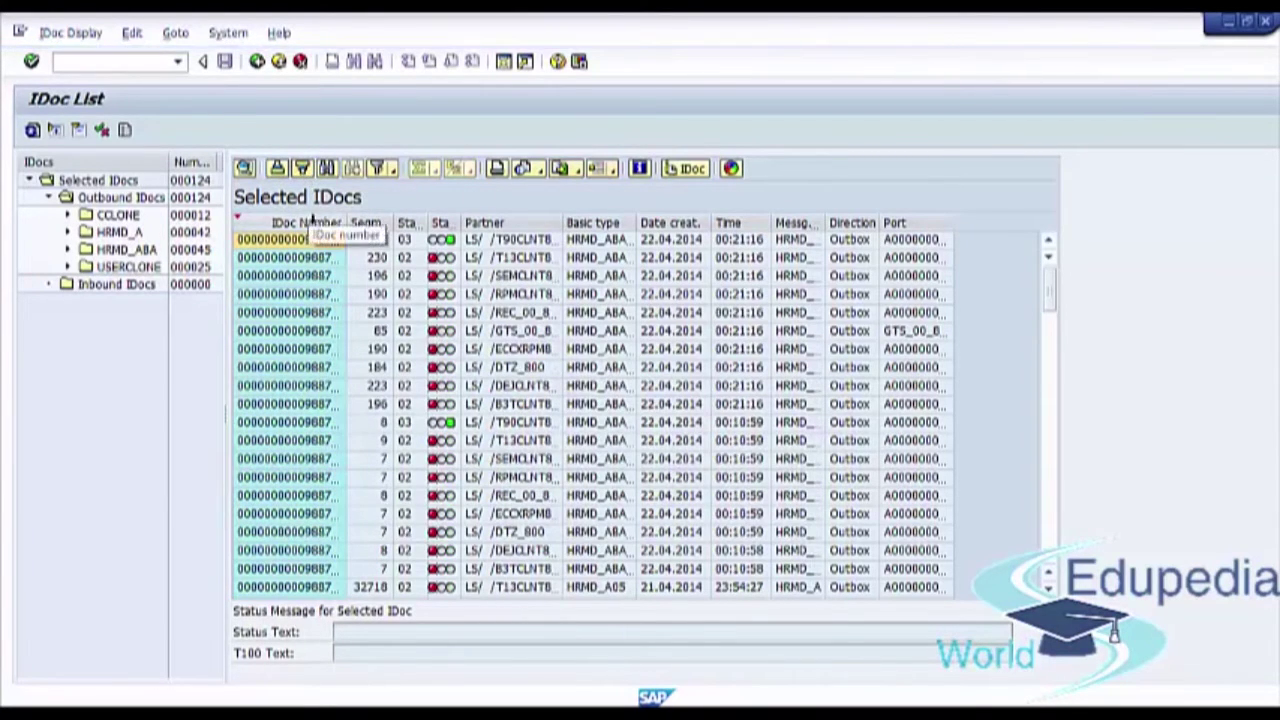
{"action": "left_click", "coordinate": [328, 168]}
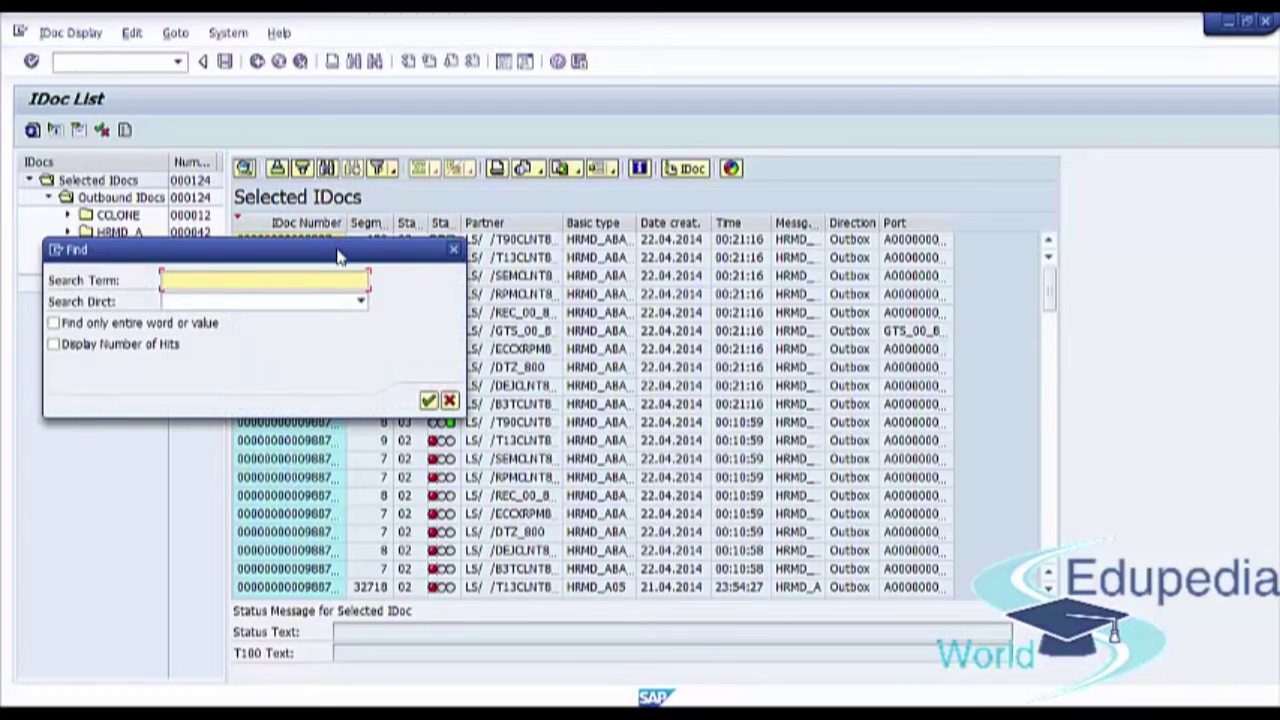
{"action": "left_click_drag", "start_coordinate": [338, 257], "coordinate": [700, 333]}
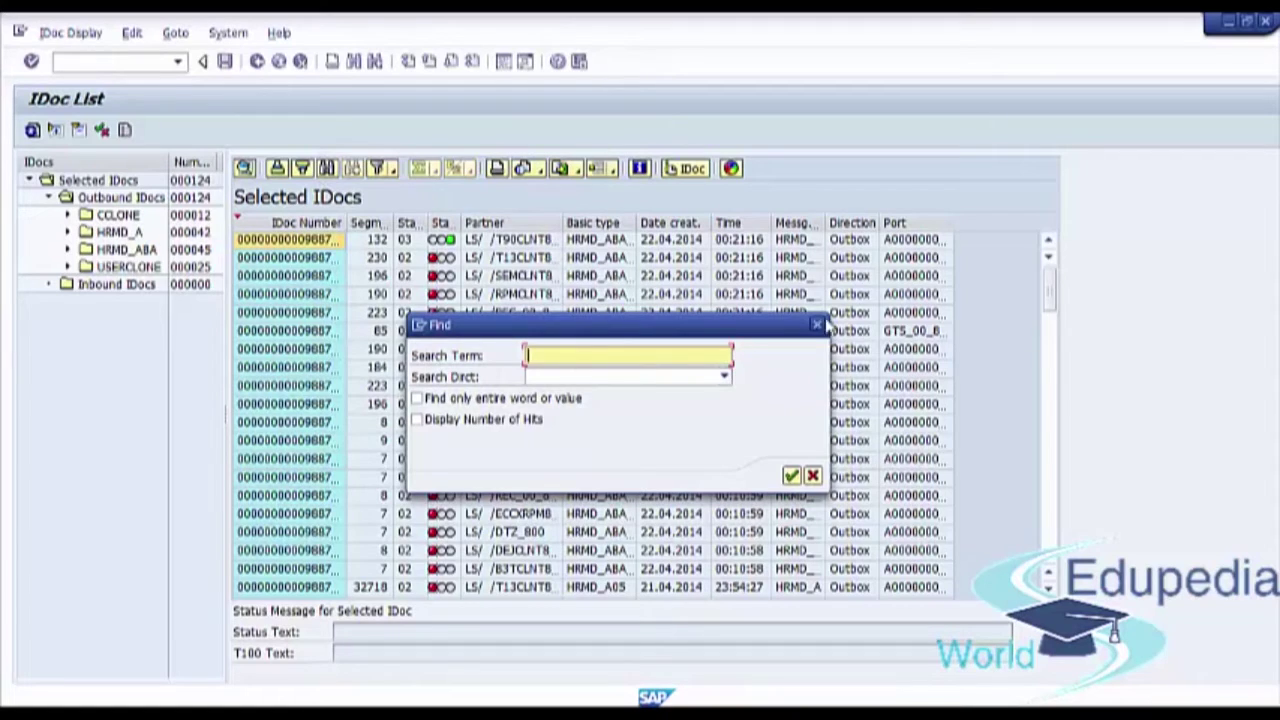
{"action": "left_click", "coordinate": [817, 325]}
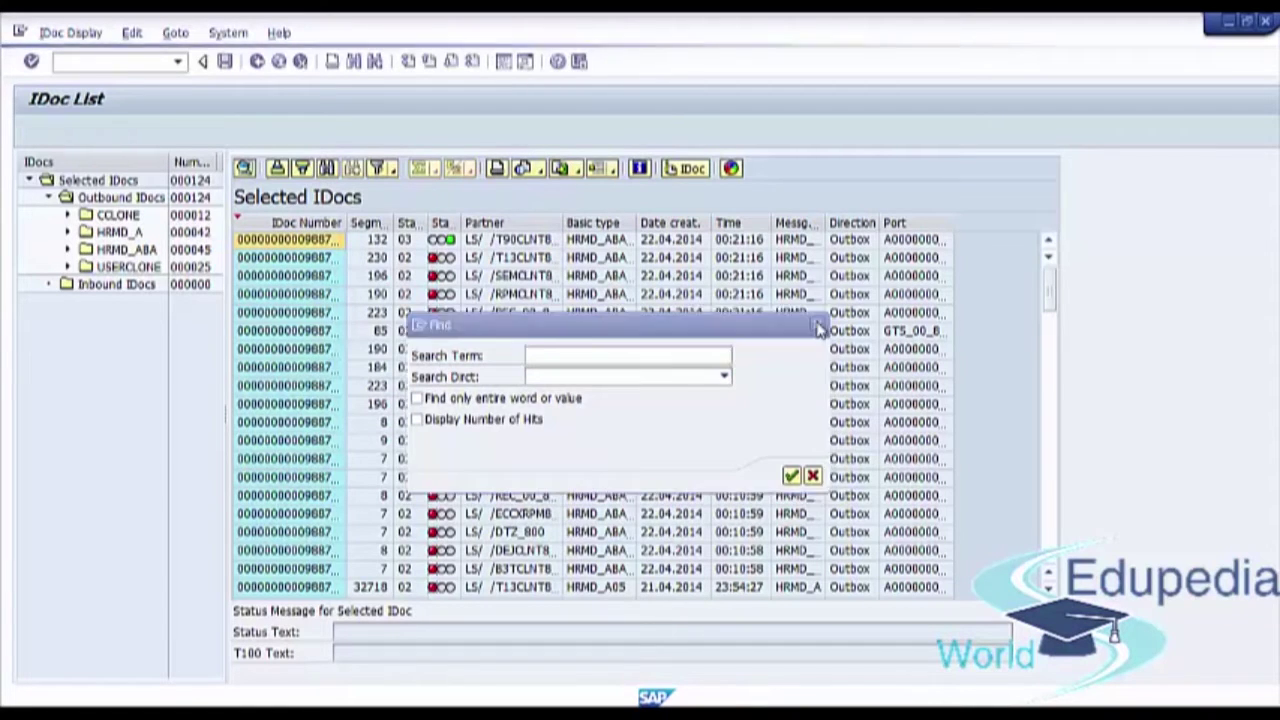
Start defining a filter for the IDoc list and add Status Grouping as a filter criterion.
{"action": "left_click", "coordinate": [381, 170]}
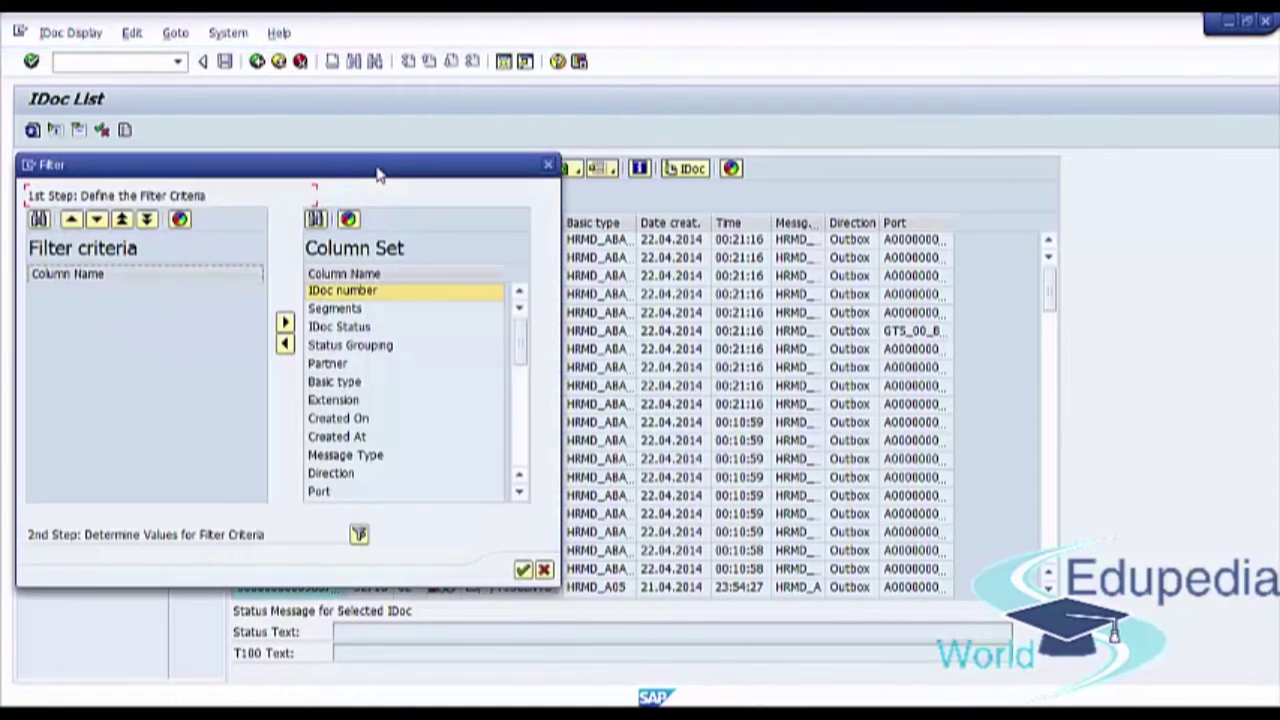
{"action": "left_click_drag", "start_coordinate": [373, 172], "coordinate": [598, 206]}
{"action": "left_click", "coordinate": [610, 380]}
{"action": "scroll", "coordinate": [612, 386], "scroll_direction": "down", "scroll_amount": 3}
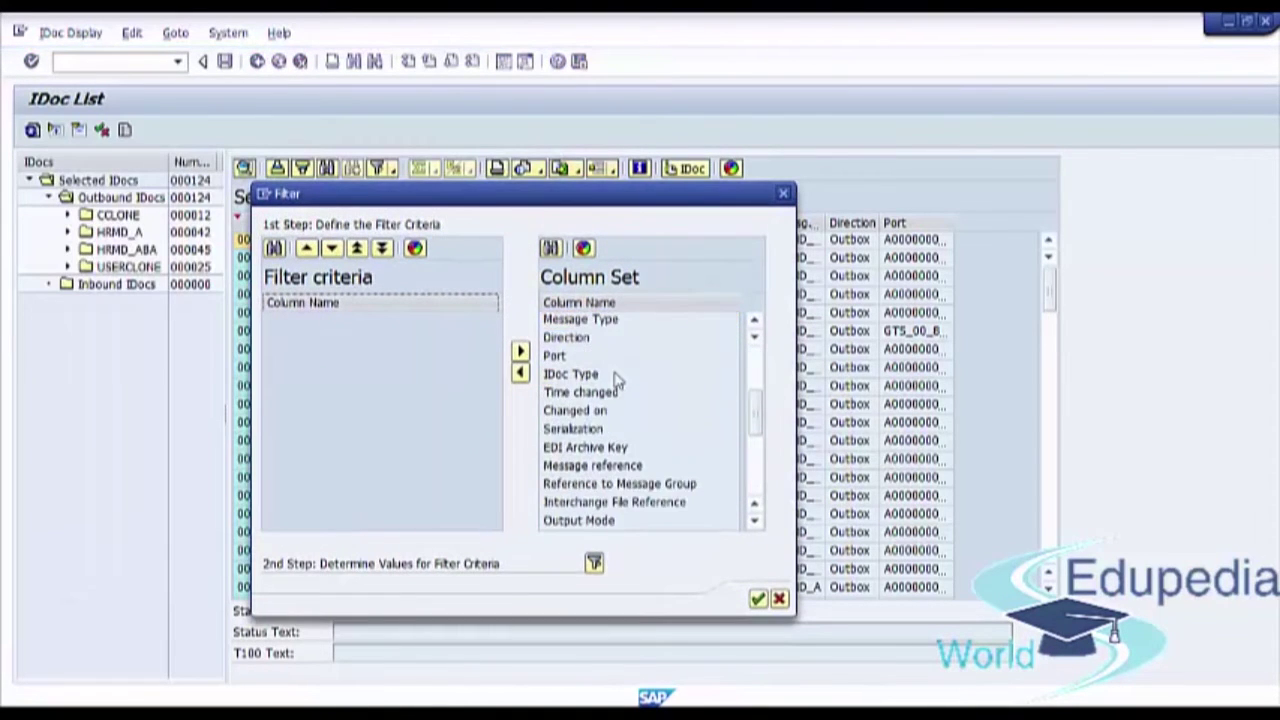
{"action": "scroll", "coordinate": [612, 386], "scroll_direction": "up", "scroll_amount": 2}
{"action": "left_click_drag", "start_coordinate": [590, 197], "coordinate": [937, 162]}
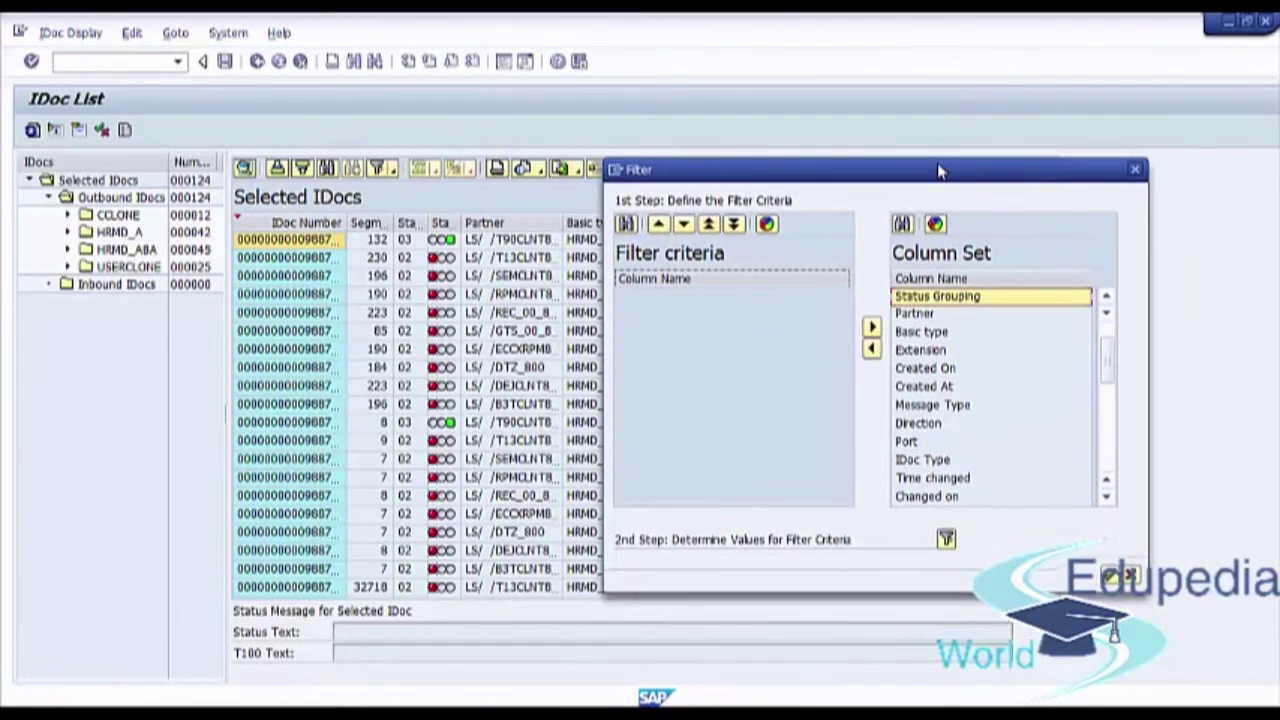
{"action": "double_click", "coordinate": [938, 297]}
Sort the filter's column set alphabetically by column name and look through the available columns.
{"action": "scroll", "coordinate": [950, 350], "scroll_direction": "down", "scroll_amount": 1}
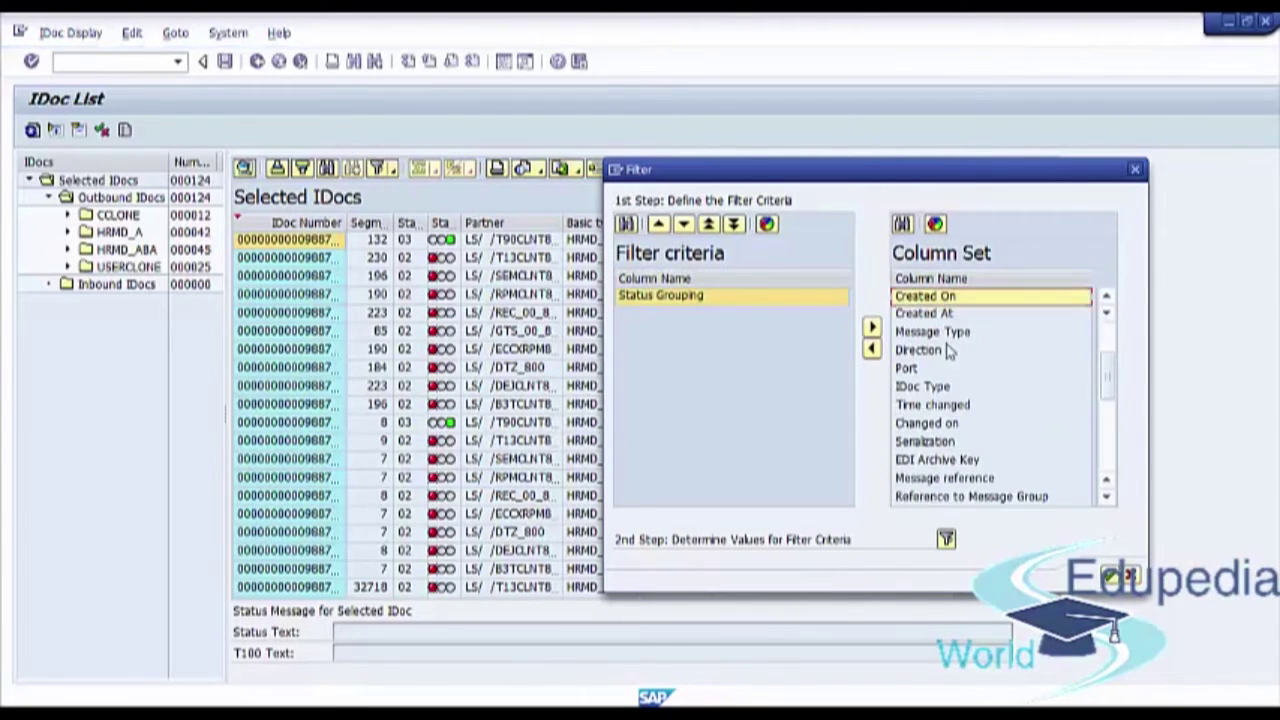
{"action": "scroll", "coordinate": [950, 350], "scroll_direction": "down", "scroll_amount": 1}
{"action": "left_click", "coordinate": [951, 278]}
{"action": "left_click", "coordinate": [967, 279]}
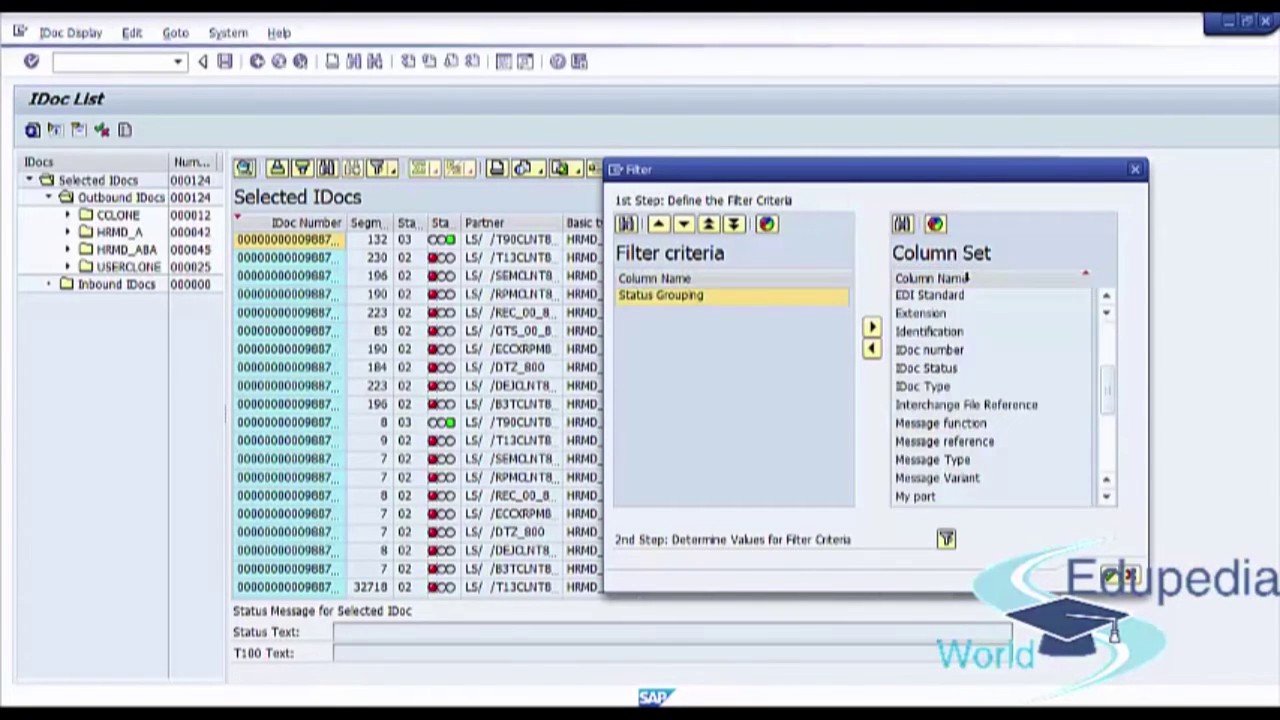
{"action": "scroll", "coordinate": [965, 340], "scroll_direction": "down", "scroll_amount": 4}
{"action": "scroll", "coordinate": [965, 340], "scroll_direction": "up", "scroll_amount": 7}
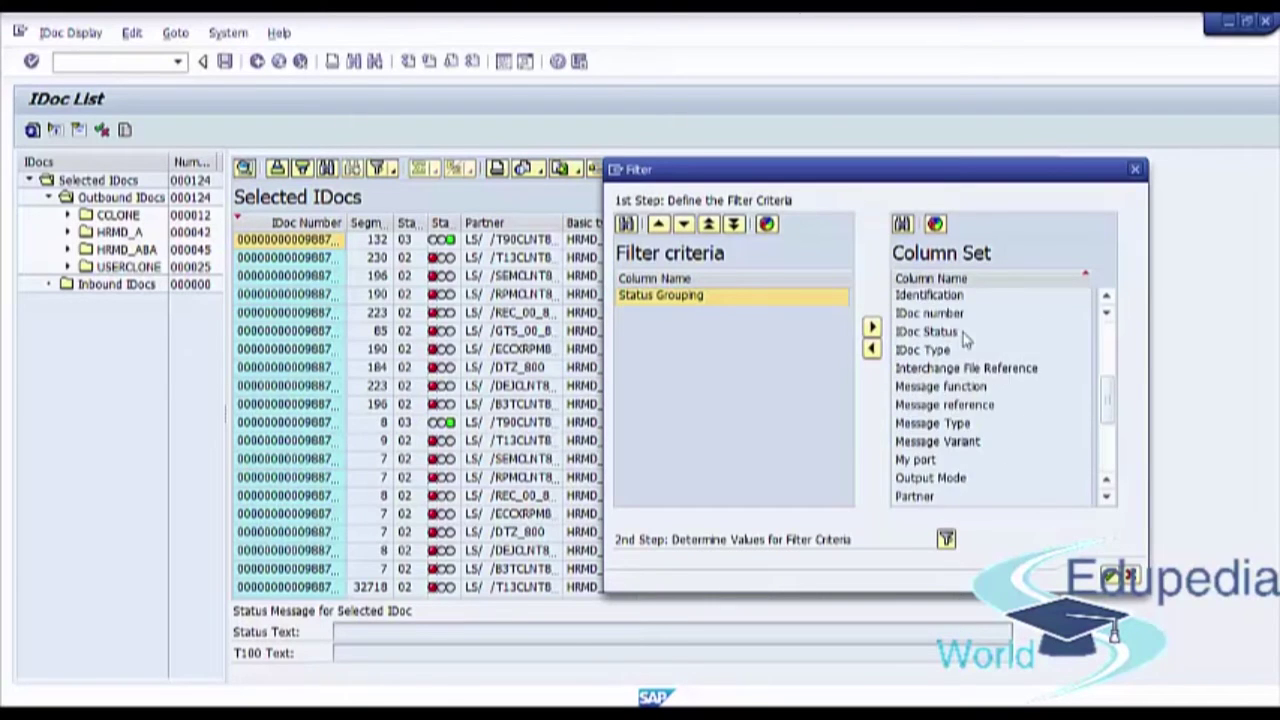
{"action": "scroll", "coordinate": [965, 340], "scroll_direction": "down", "scroll_amount": 7}
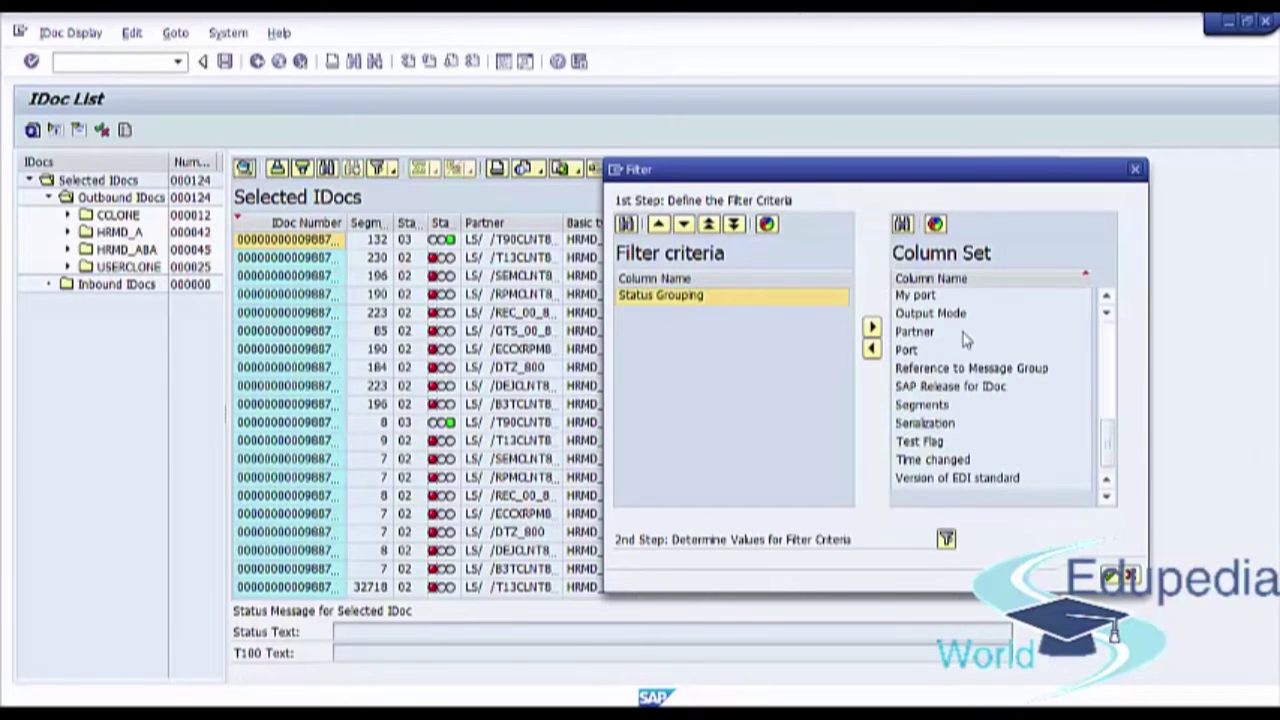
Filter the IDoc list to the Green value of Status Grouping and widen the Segments column.
{"action": "left_click", "coordinate": [741, 295]}
{"action": "left_click", "coordinate": [946, 539]}
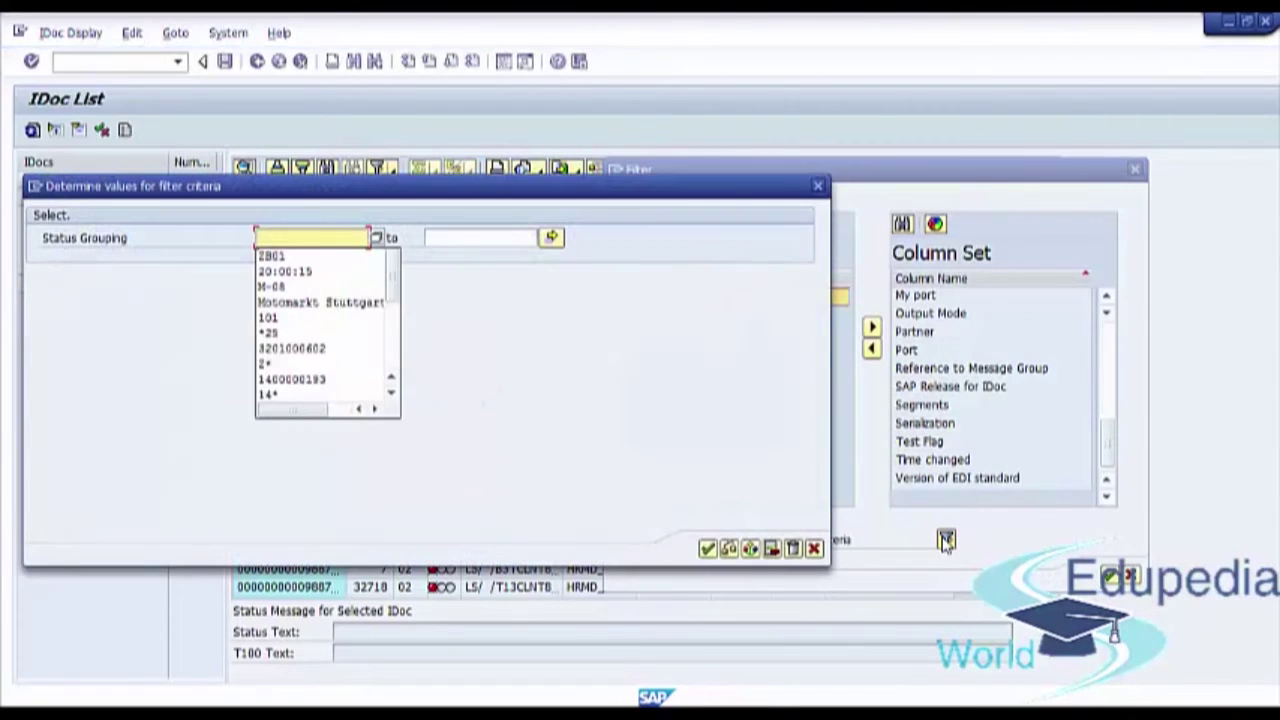
{"action": "left_click_drag", "start_coordinate": [408, 195], "coordinate": [904, 263]}
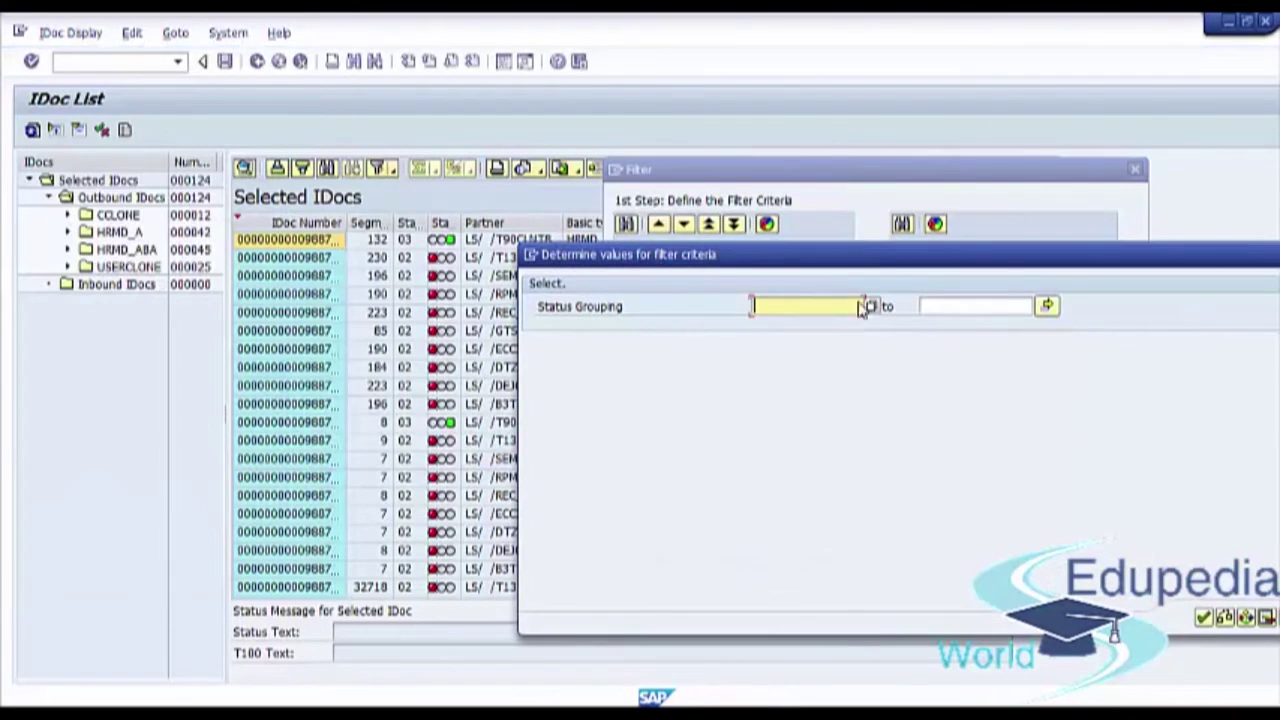
{"action": "left_click", "coordinate": [870, 308]}
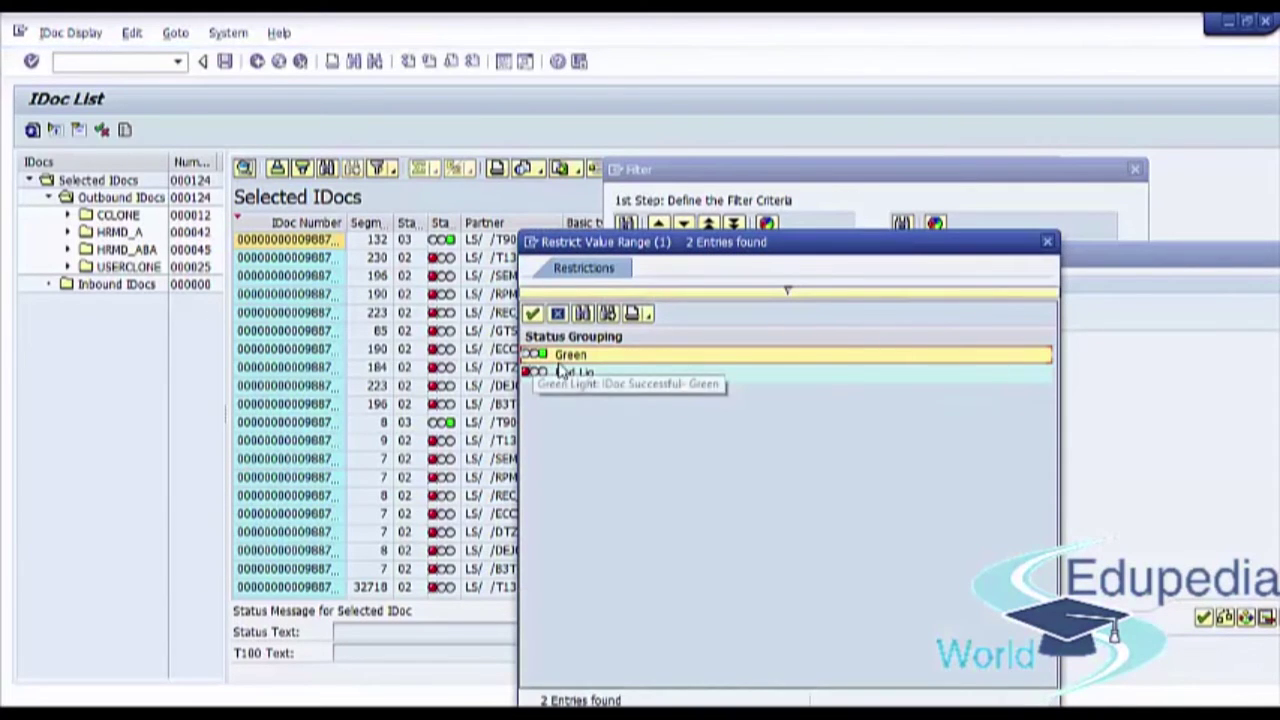
{"action": "double_click", "coordinate": [566, 358]}
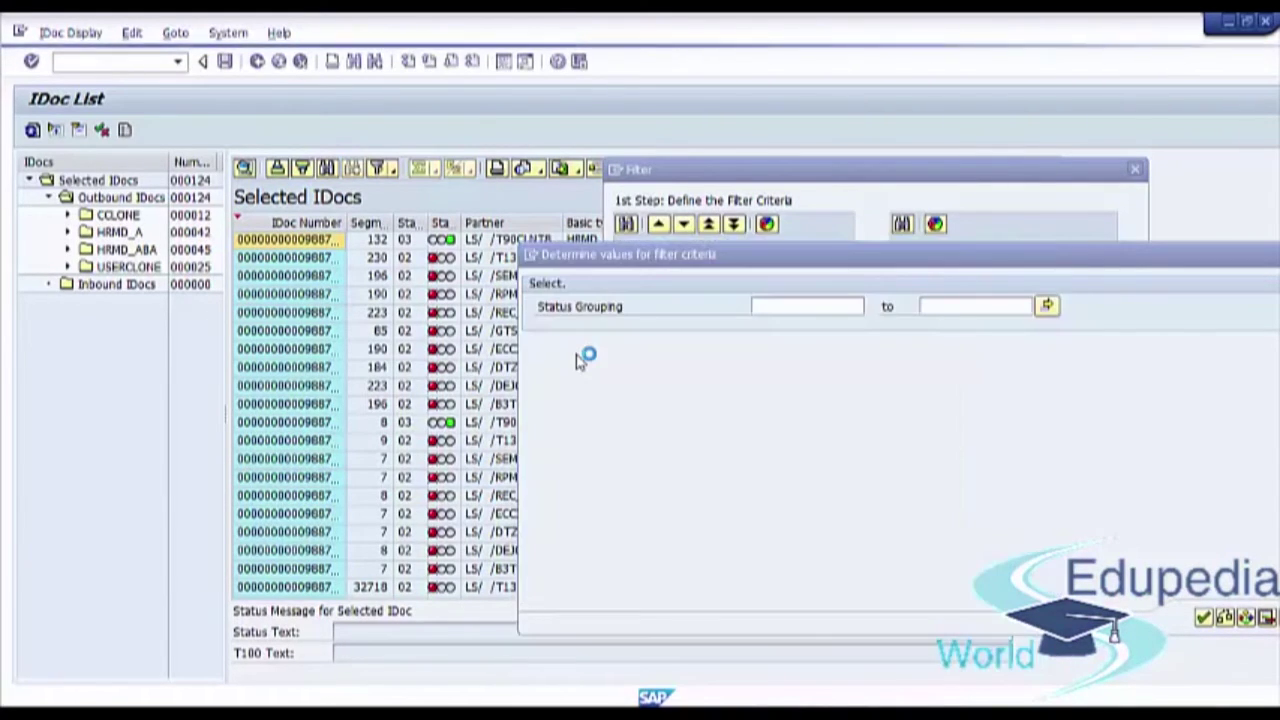
{"action": "left_click", "coordinate": [1203, 618]}
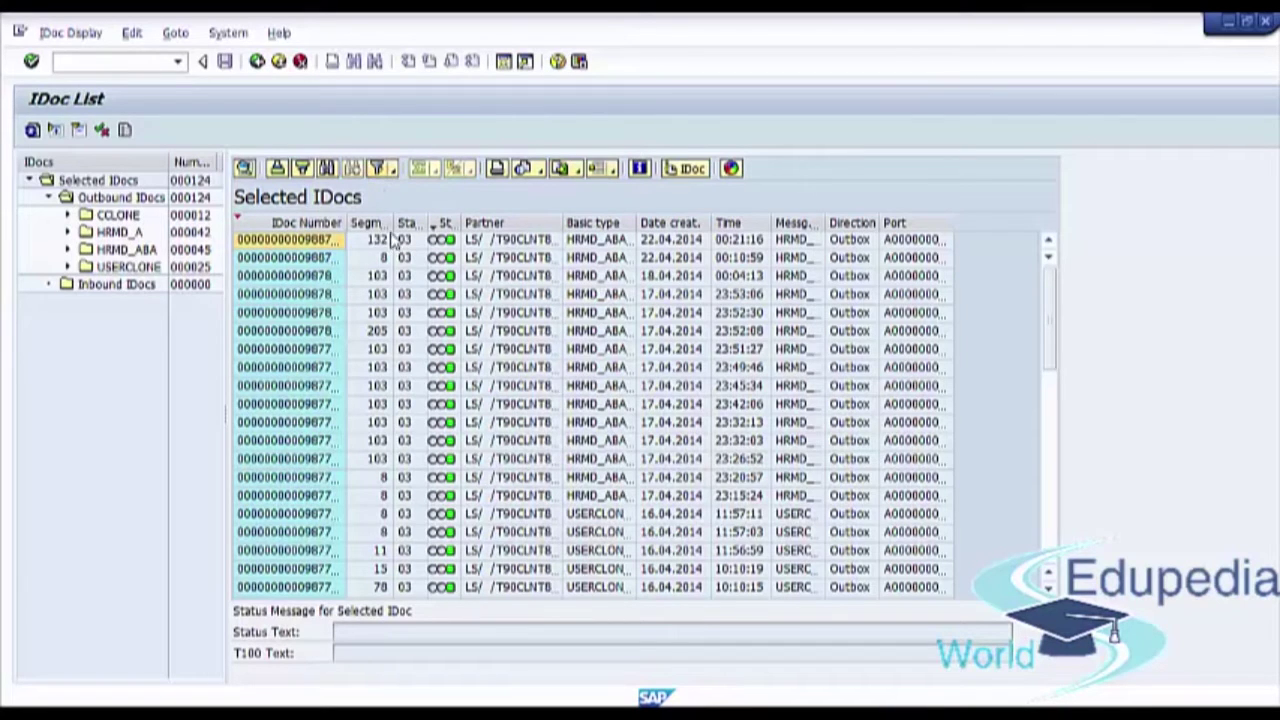
{"action": "left_click_drag", "start_coordinate": [391, 222], "coordinate": [422, 222]}
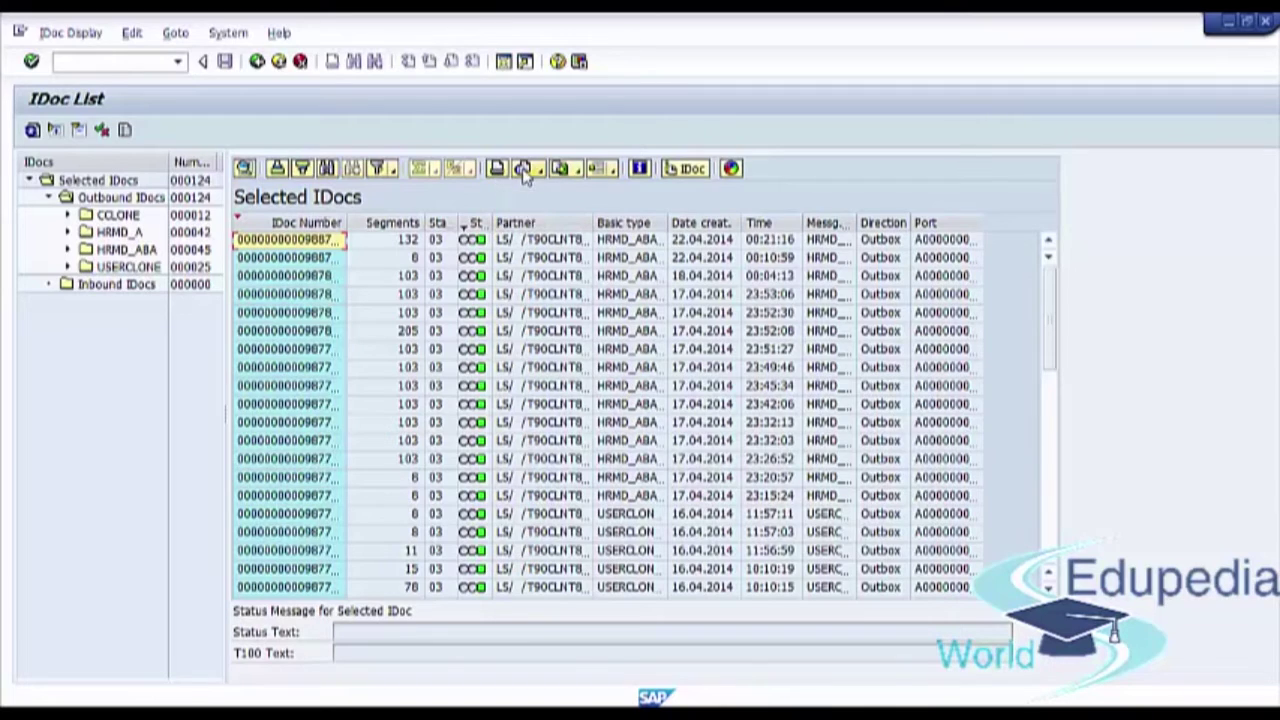
Look through the export formats and layout options available for the IDoc list.
{"action": "left_click", "coordinate": [576, 169]}
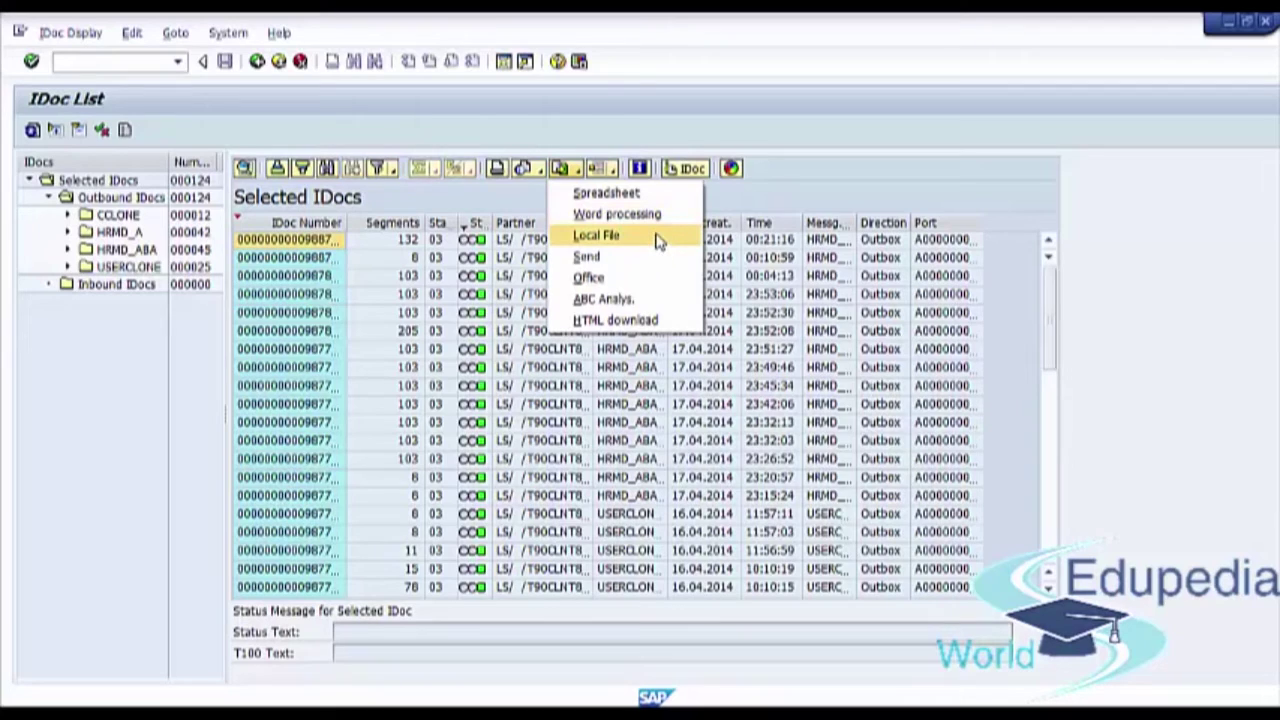
{"action": "left_click", "coordinate": [630, 330]}
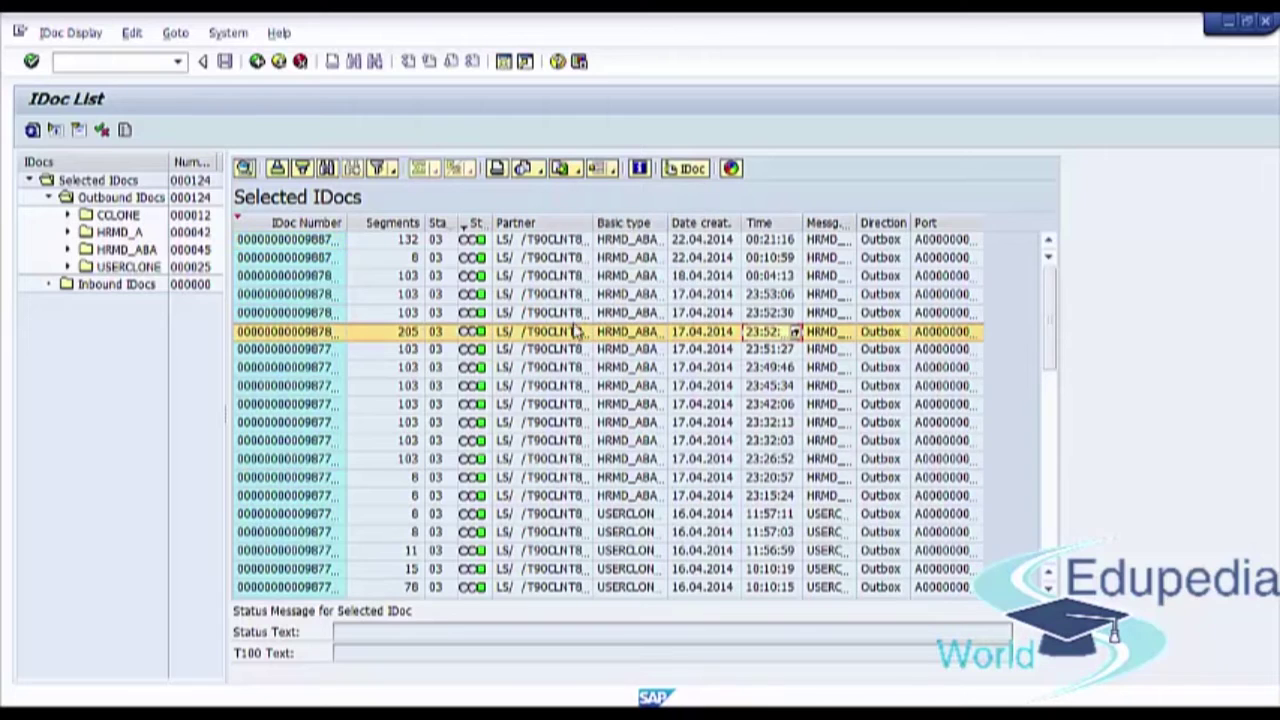
{"action": "left_click", "coordinate": [612, 170]}
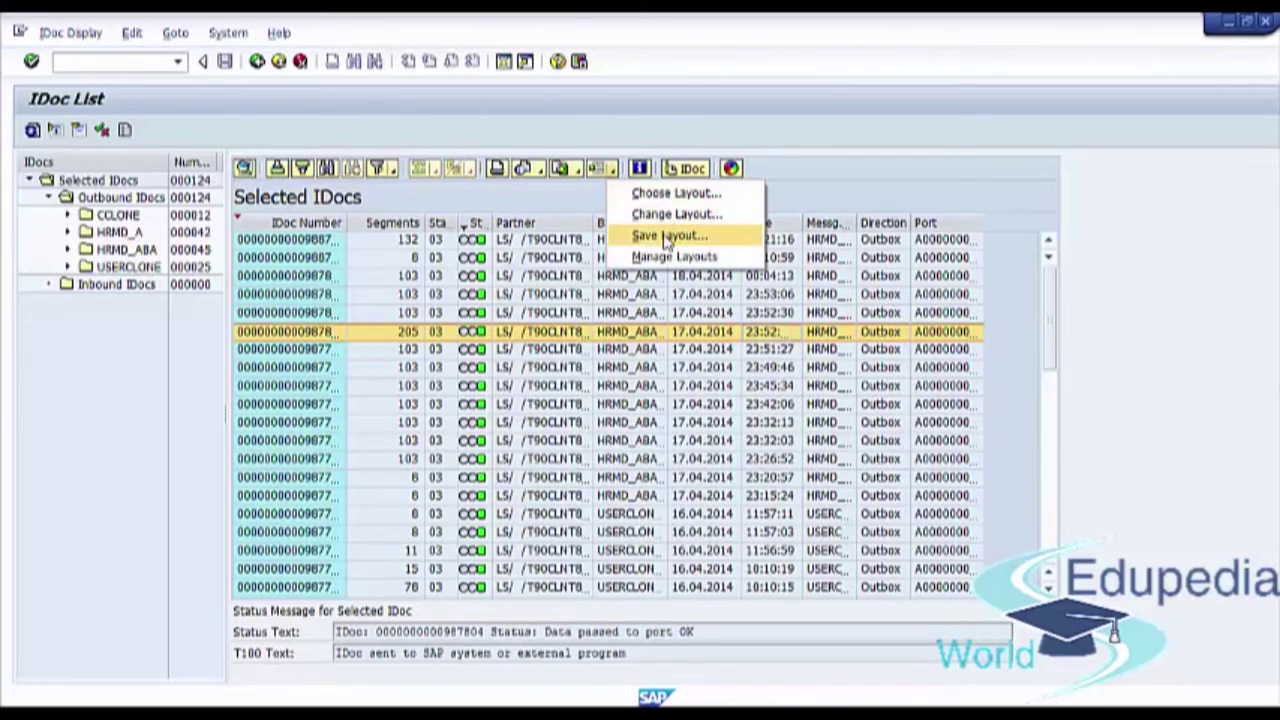
{"action": "left_click", "coordinate": [538, 278]}
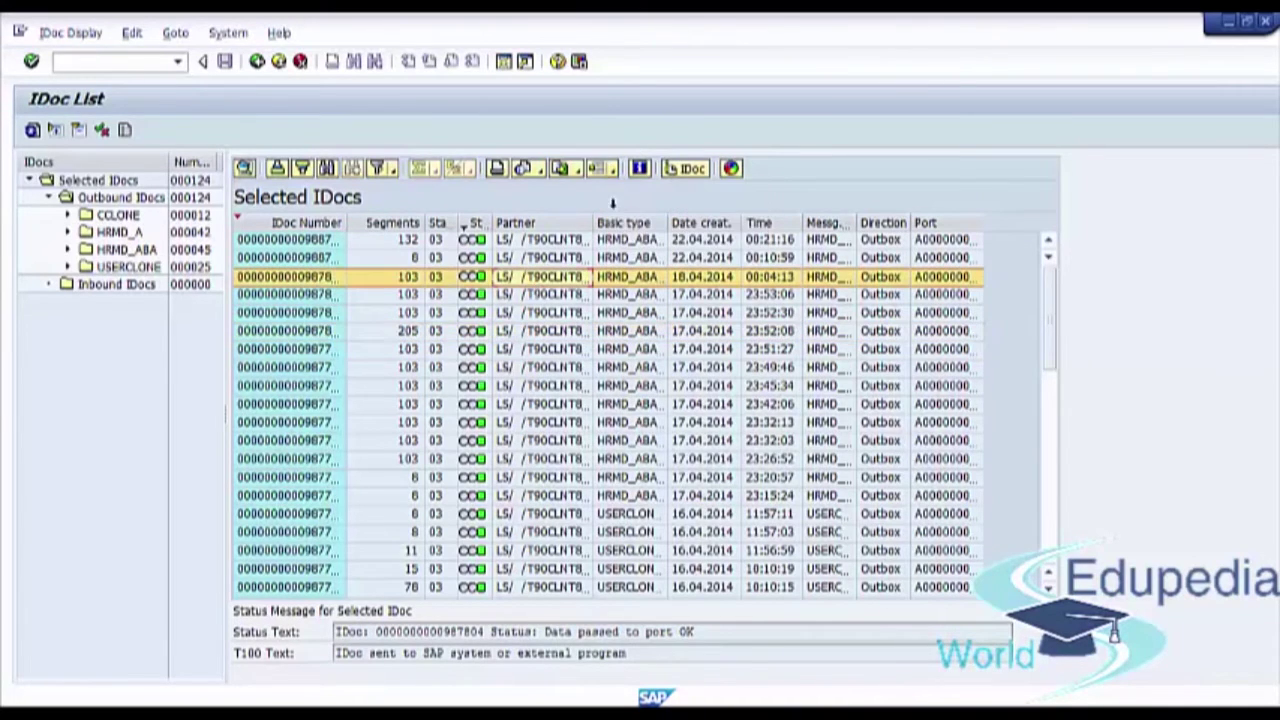
{"action": "left_click", "coordinate": [614, 170]}
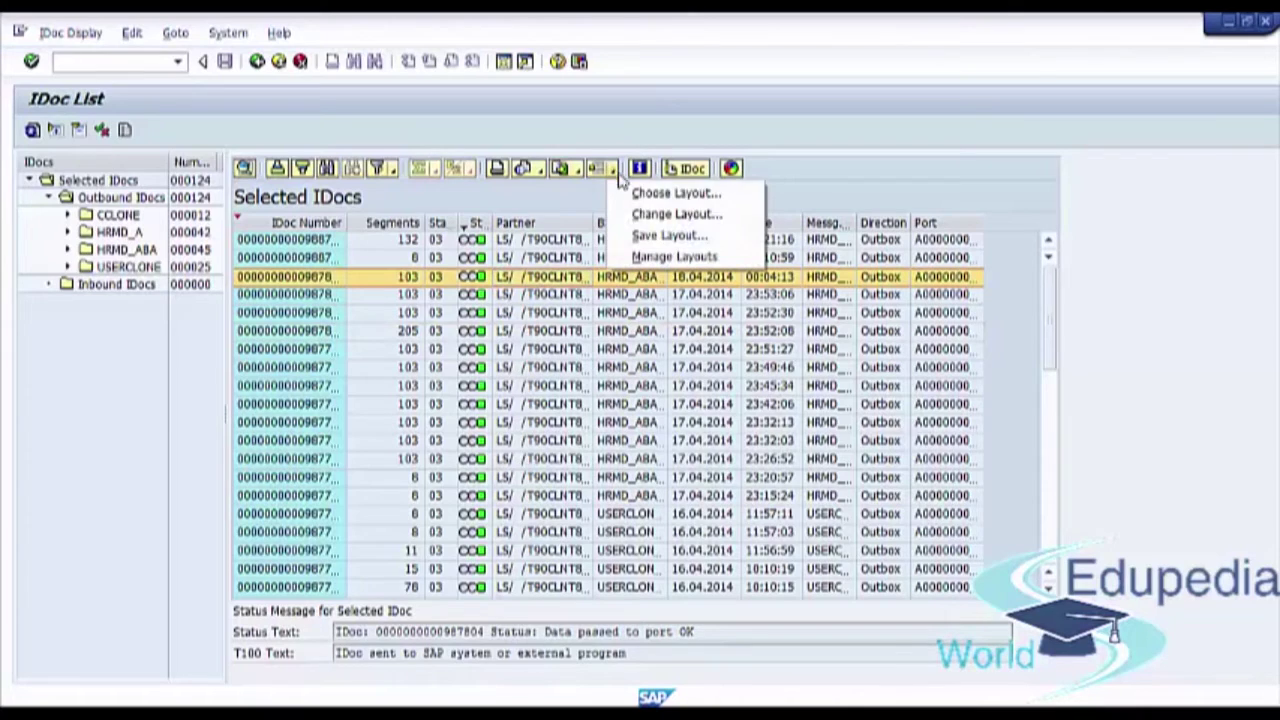
{"action": "left_click", "coordinate": [736, 331]}
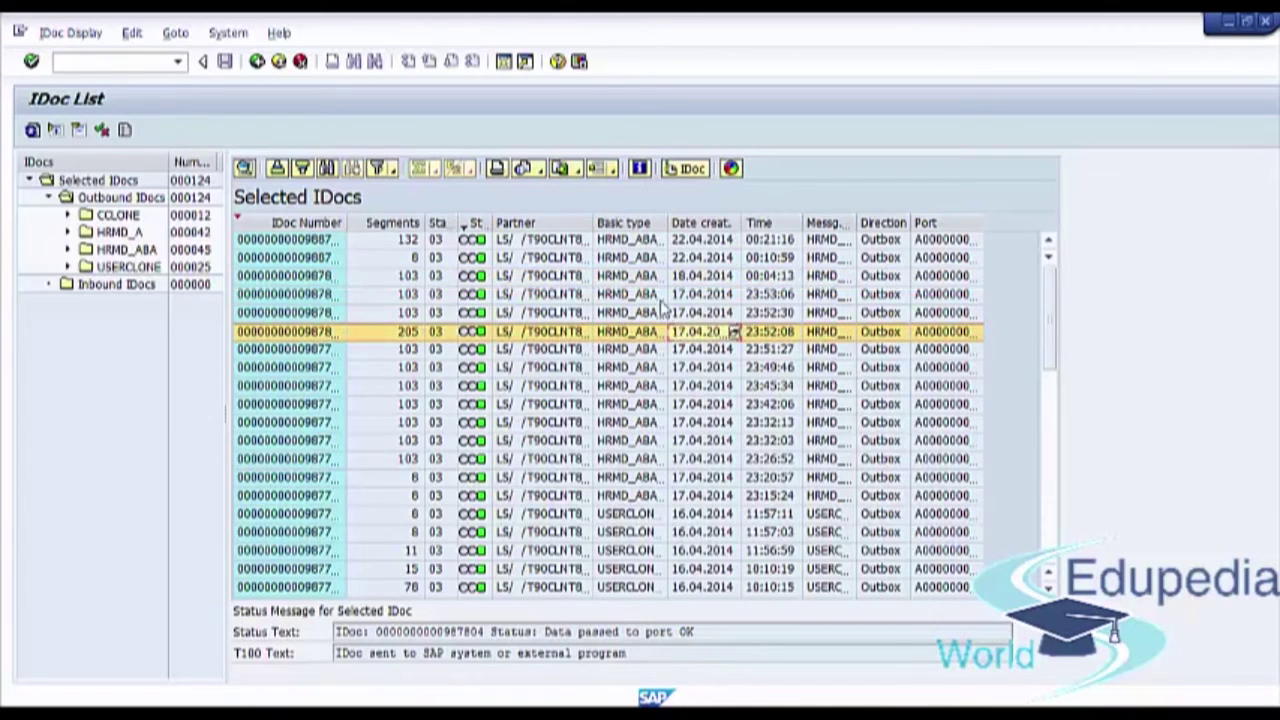
Hide the message, Direction and Port columns in the IDoc list.
{"action": "left_click", "coordinate": [627, 222]}
{"action": "left_click", "coordinate": [700, 222], "text": "ctrl"}
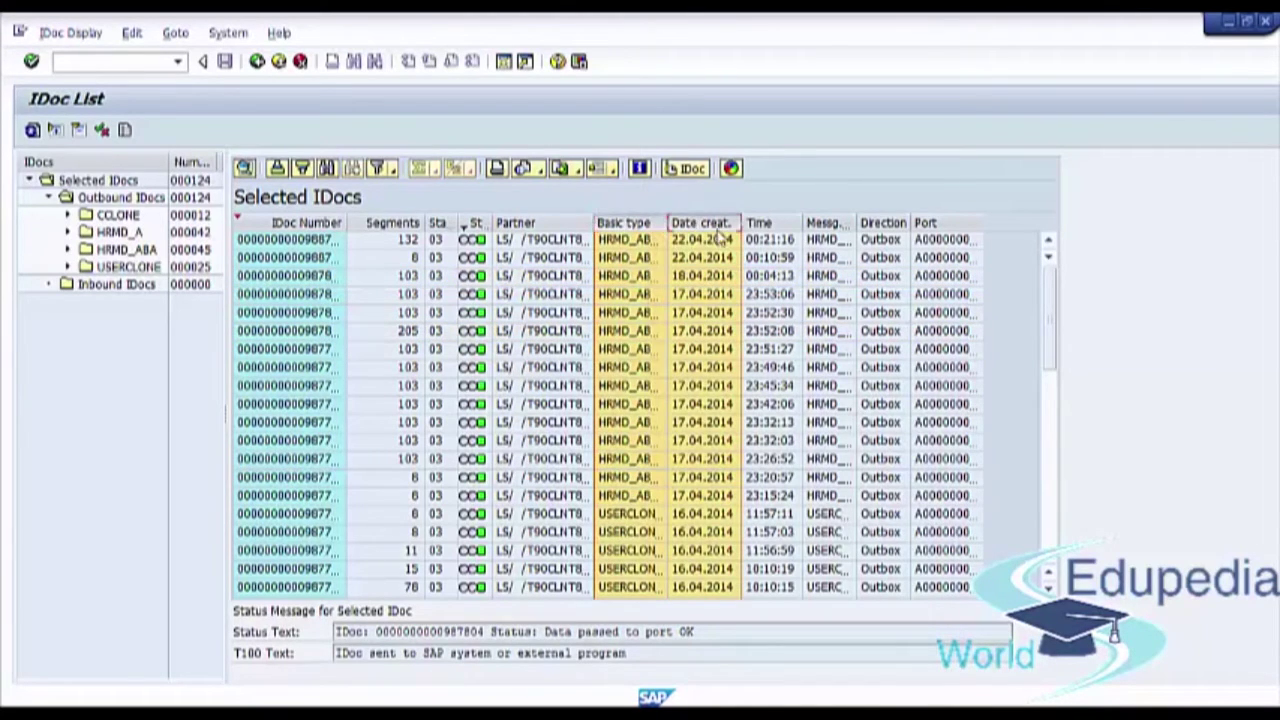
{"action": "left_click_drag", "start_coordinate": [812, 222], "coordinate": [933, 224]}
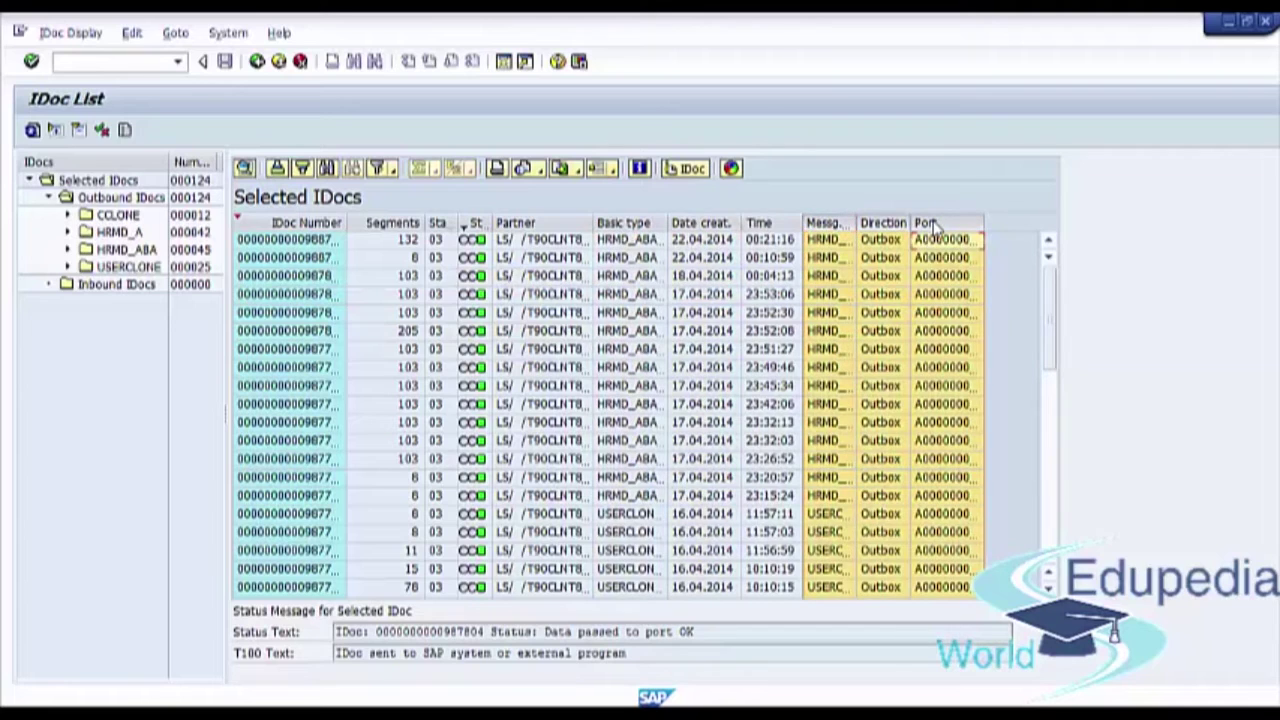
{"action": "right_click", "coordinate": [933, 224]}
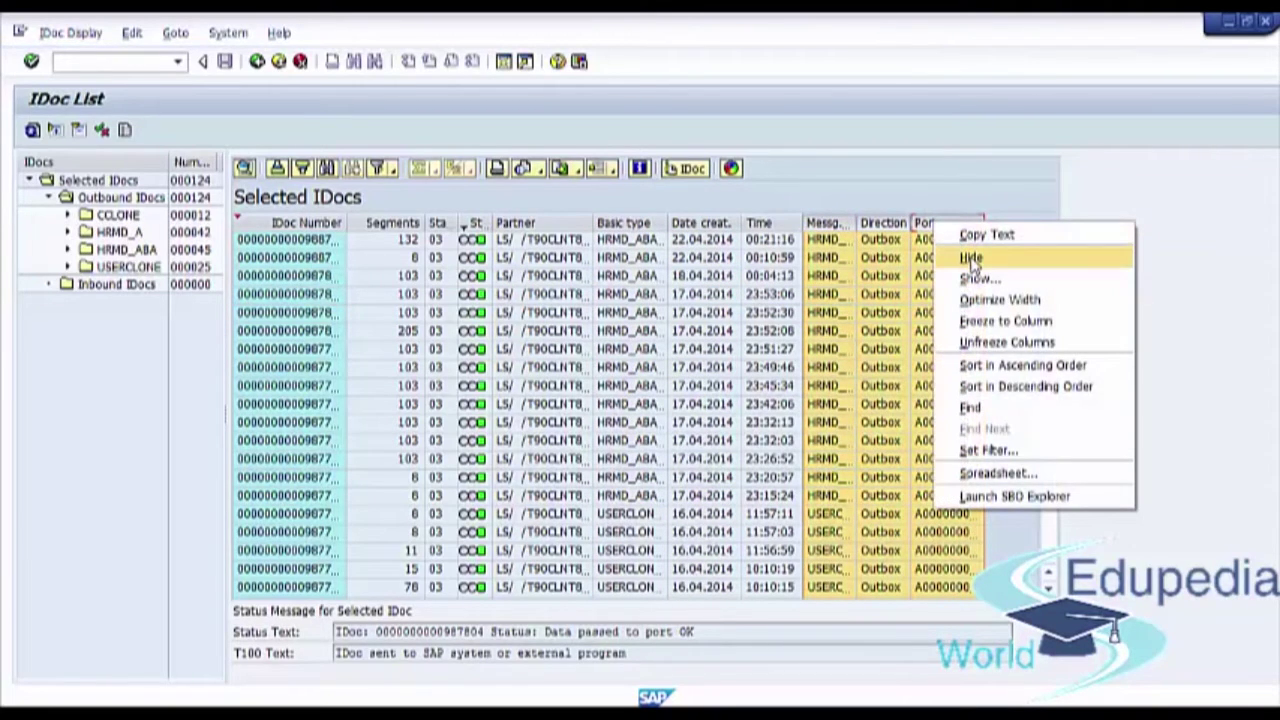
{"action": "left_click", "coordinate": [971, 259]}
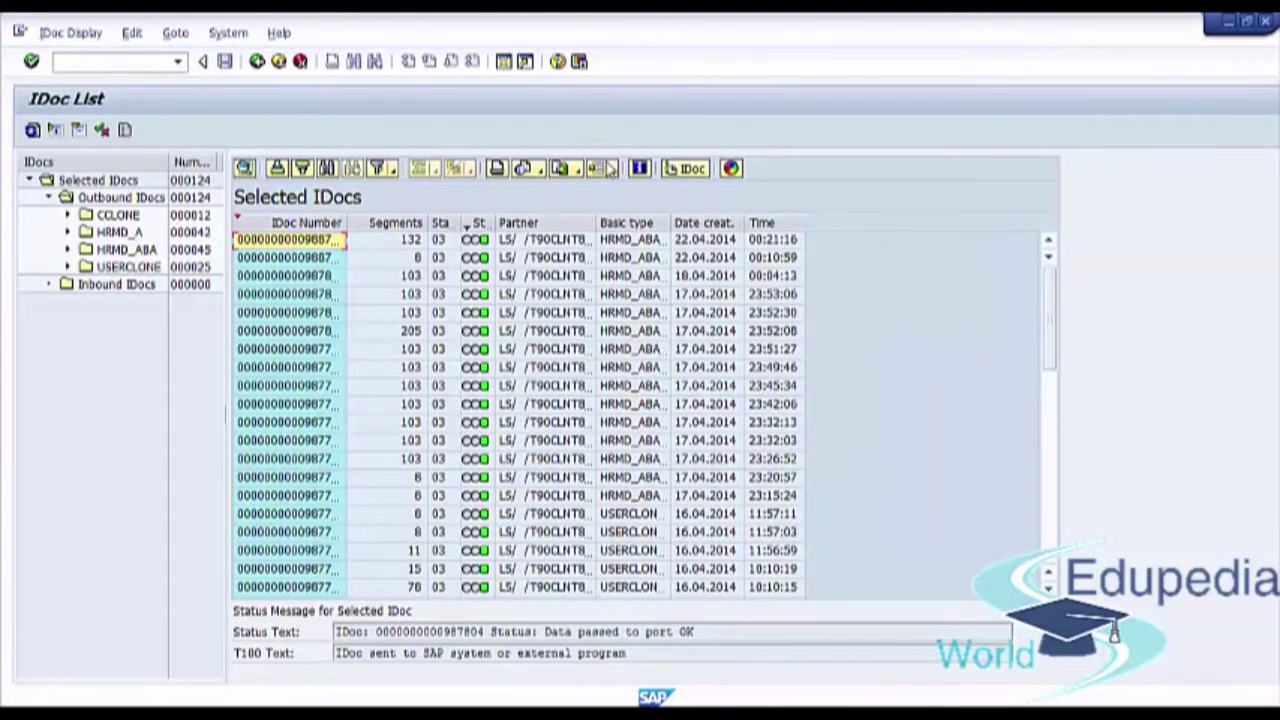
Save the current list layout as "test" with the name "test", marked as user-specific and default.
{"action": "left_click", "coordinate": [614, 170]}
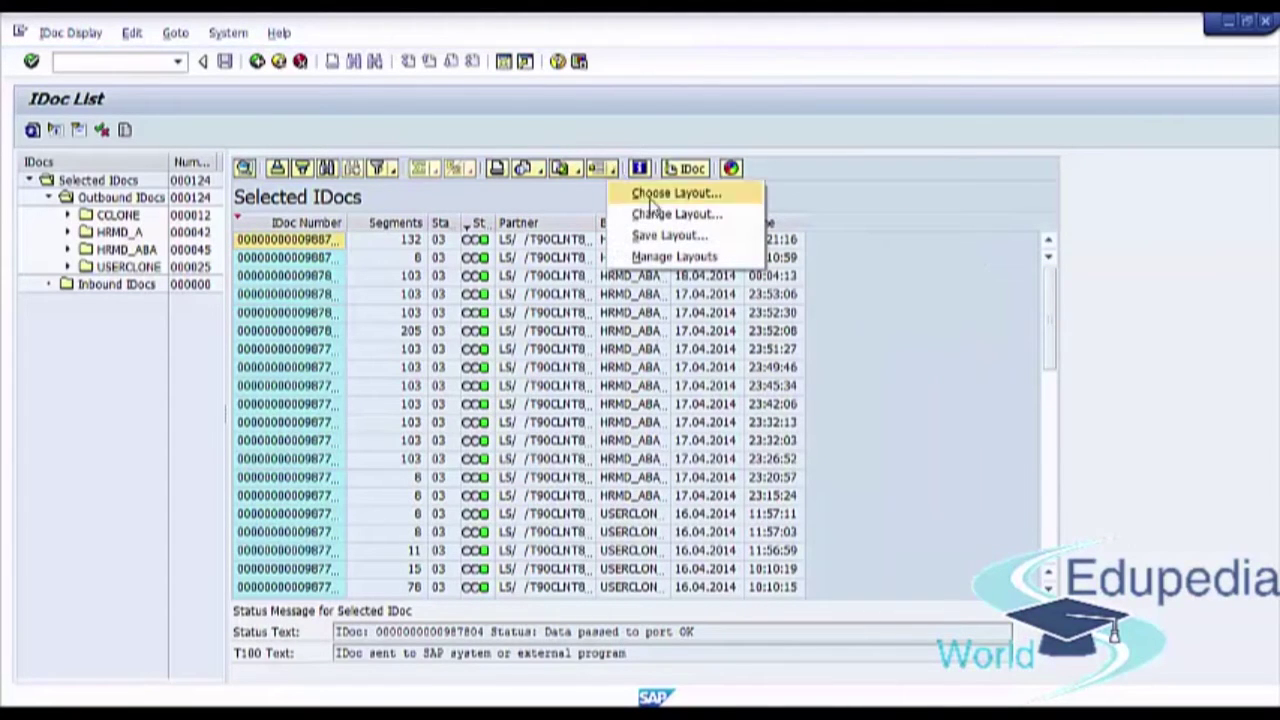
{"action": "left_click", "coordinate": [683, 240]}
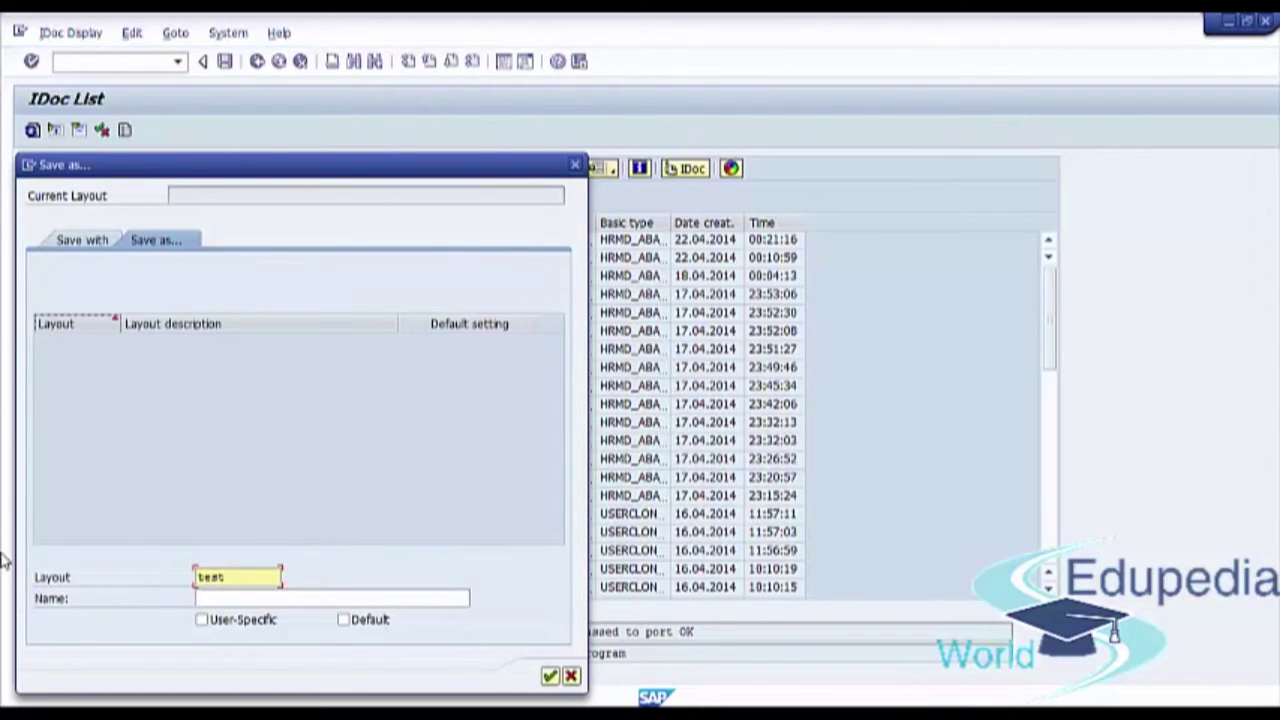
{"action": "left_click", "coordinate": [220, 598]}
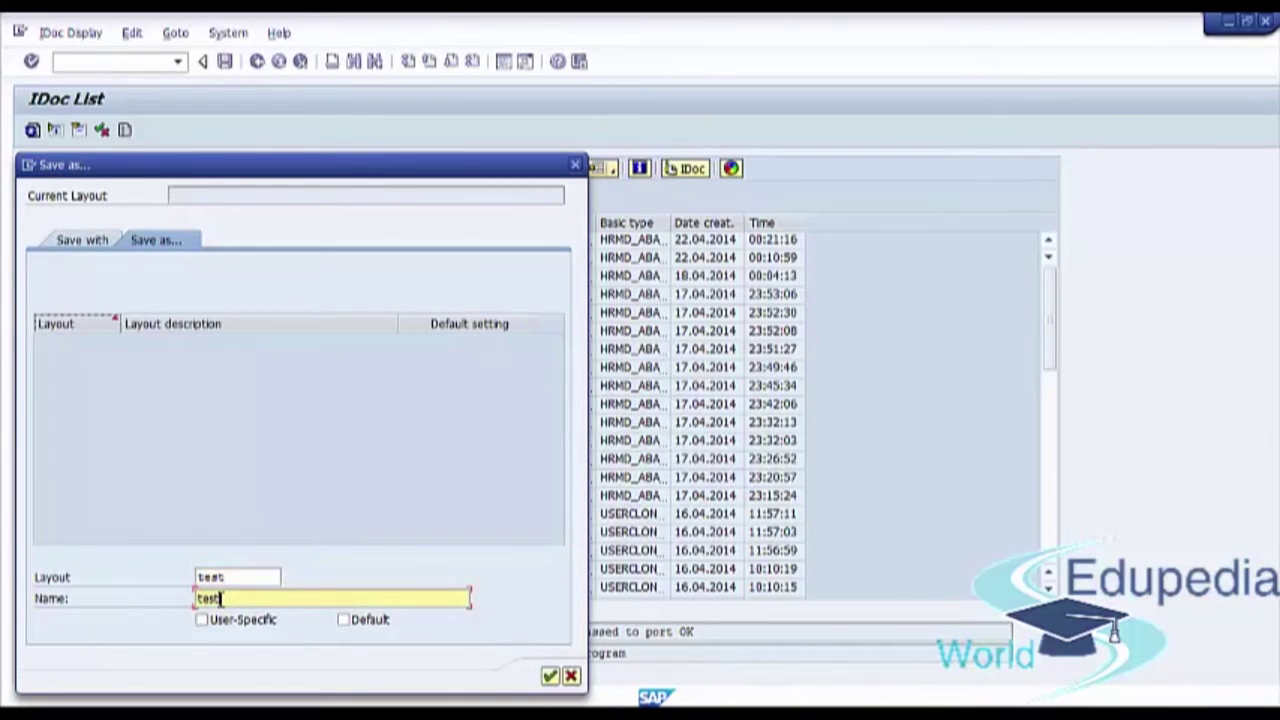
{"action": "left_click", "coordinate": [202, 621]}
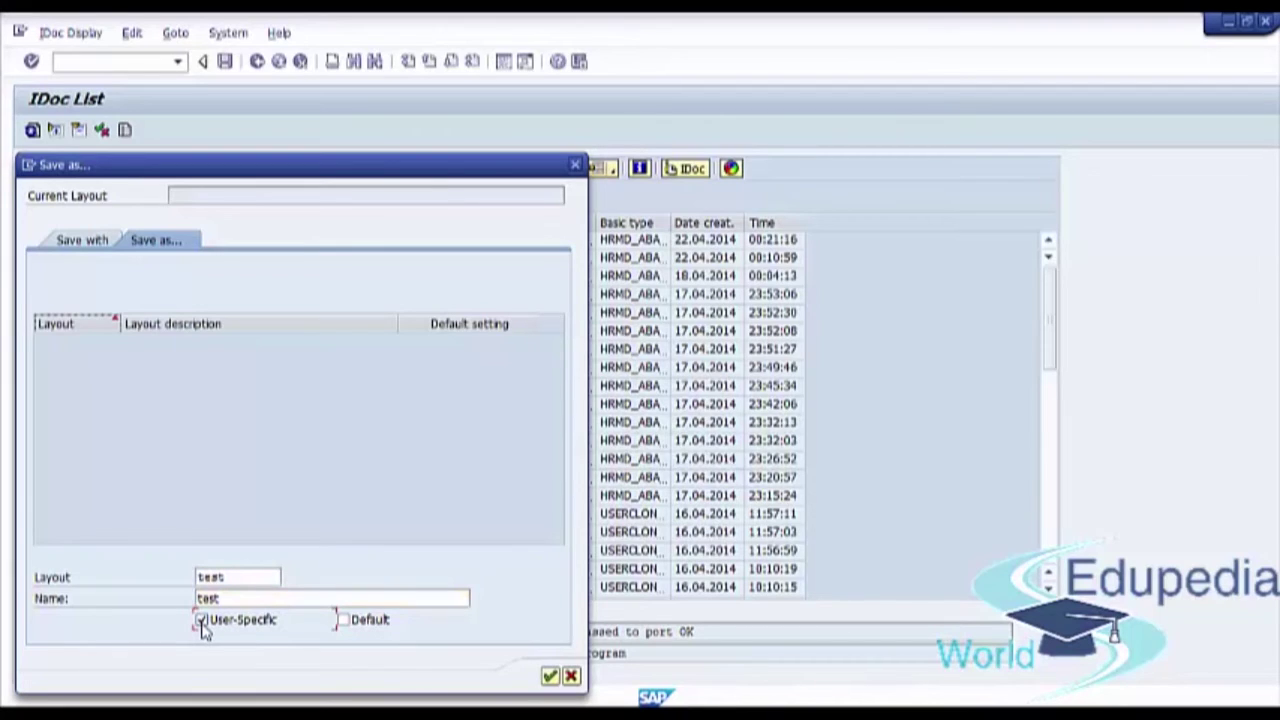
{"action": "left_click", "coordinate": [343, 621]}
{"action": "left_click", "coordinate": [551, 678]}
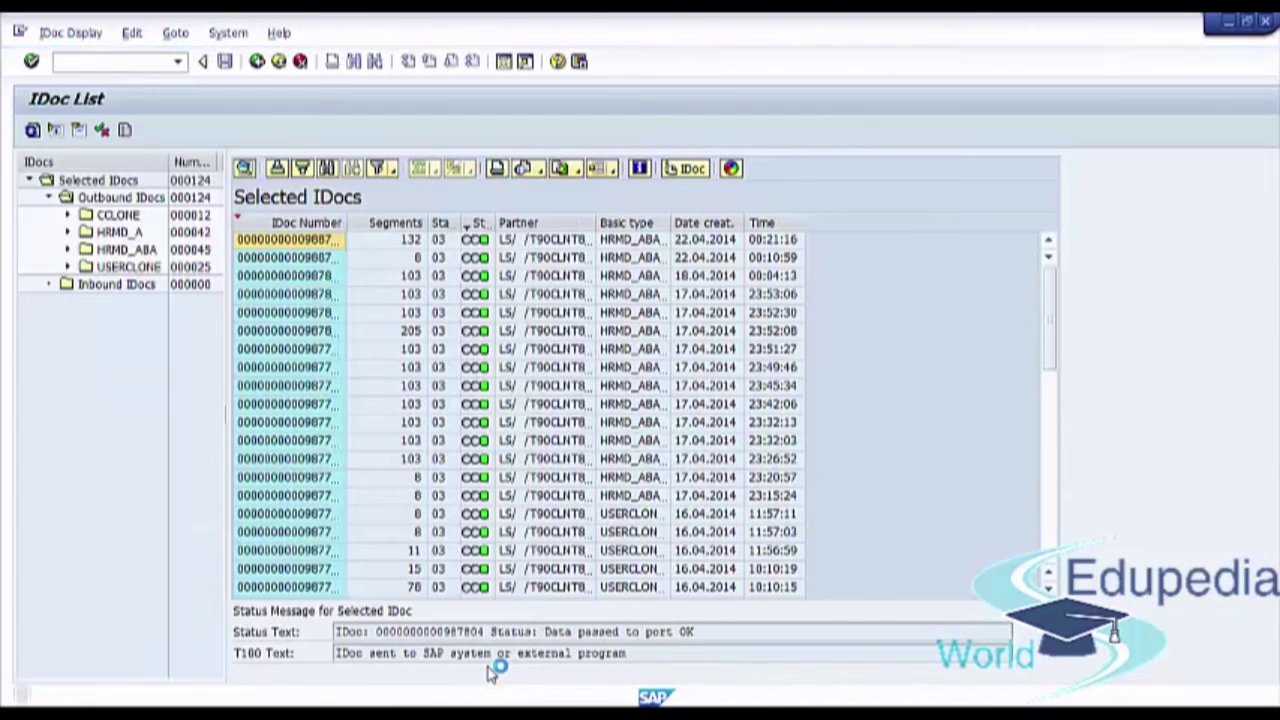
{"action": "left_click", "coordinate": [336, 298]}
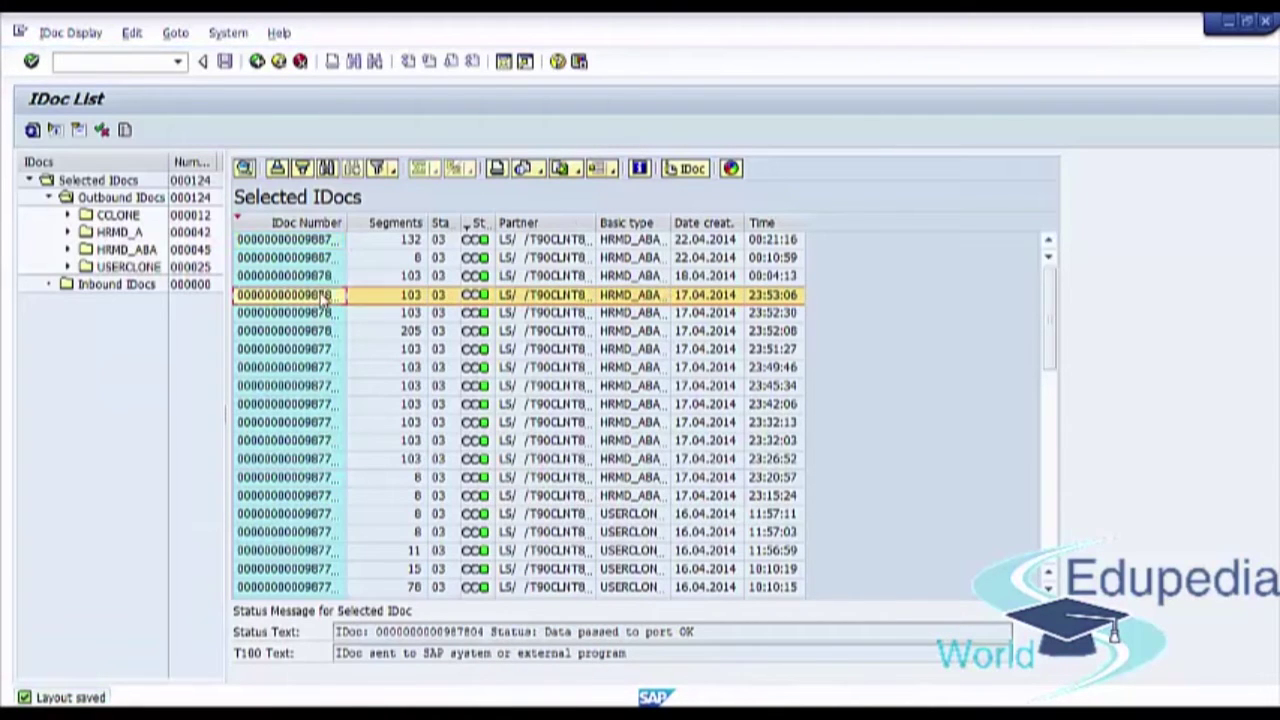
{"action": "left_click_drag", "start_coordinate": [346, 228], "coordinate": [403, 247]}
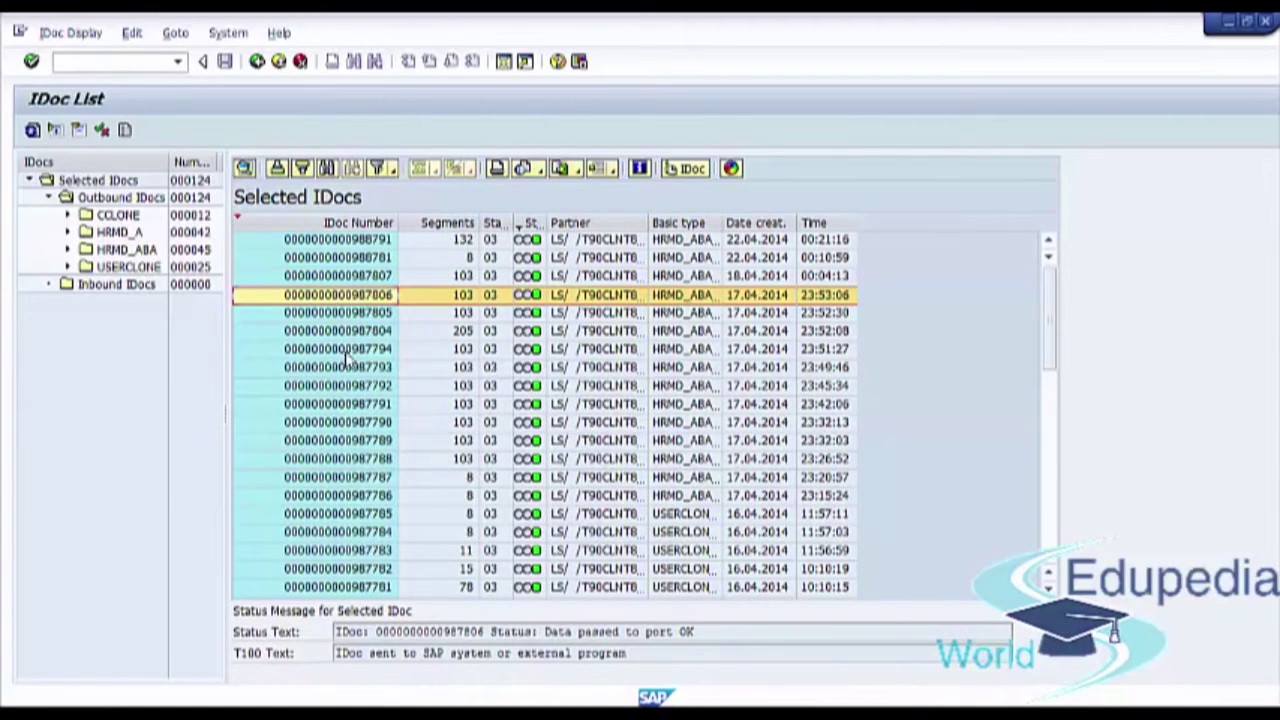
{"action": "left_click", "coordinate": [362, 244]}
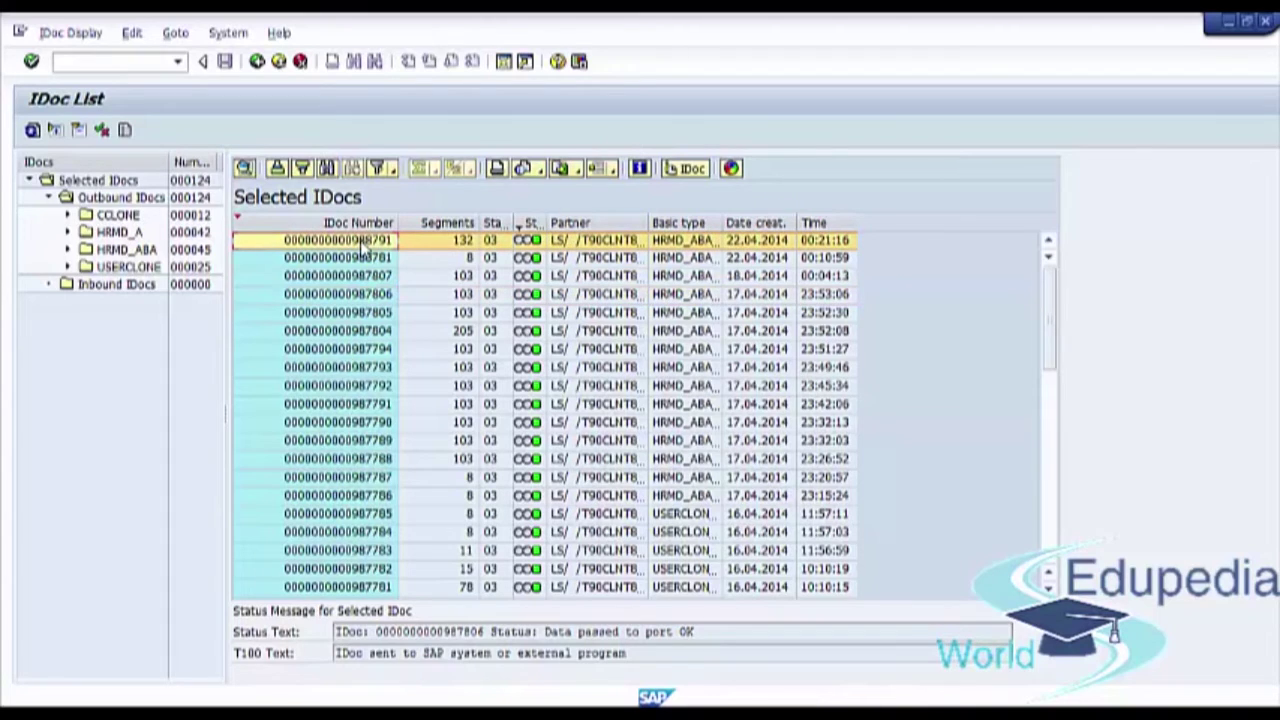
{"action": "left_click", "coordinate": [362, 250]}
{"action": "double_click", "coordinate": [362, 246]}
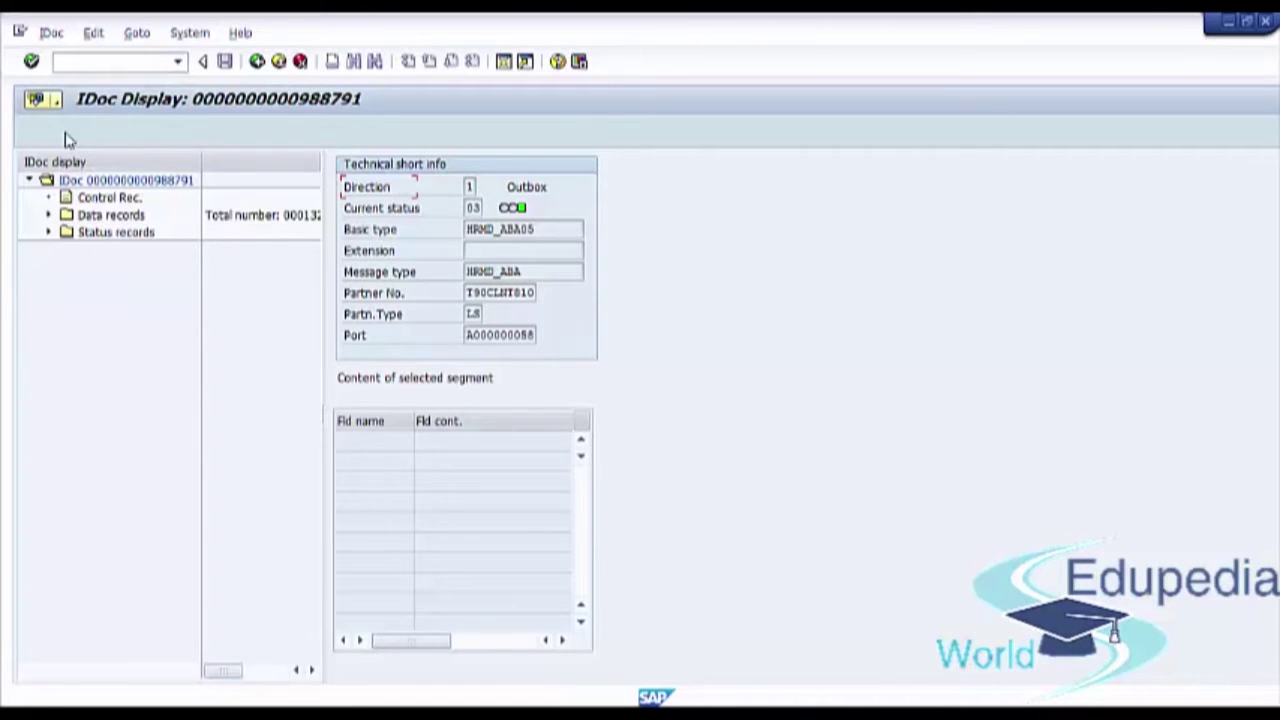
Go through the IDoc's structure entries: the header, control record, data records and status records.
{"action": "left_click", "coordinate": [120, 180]}
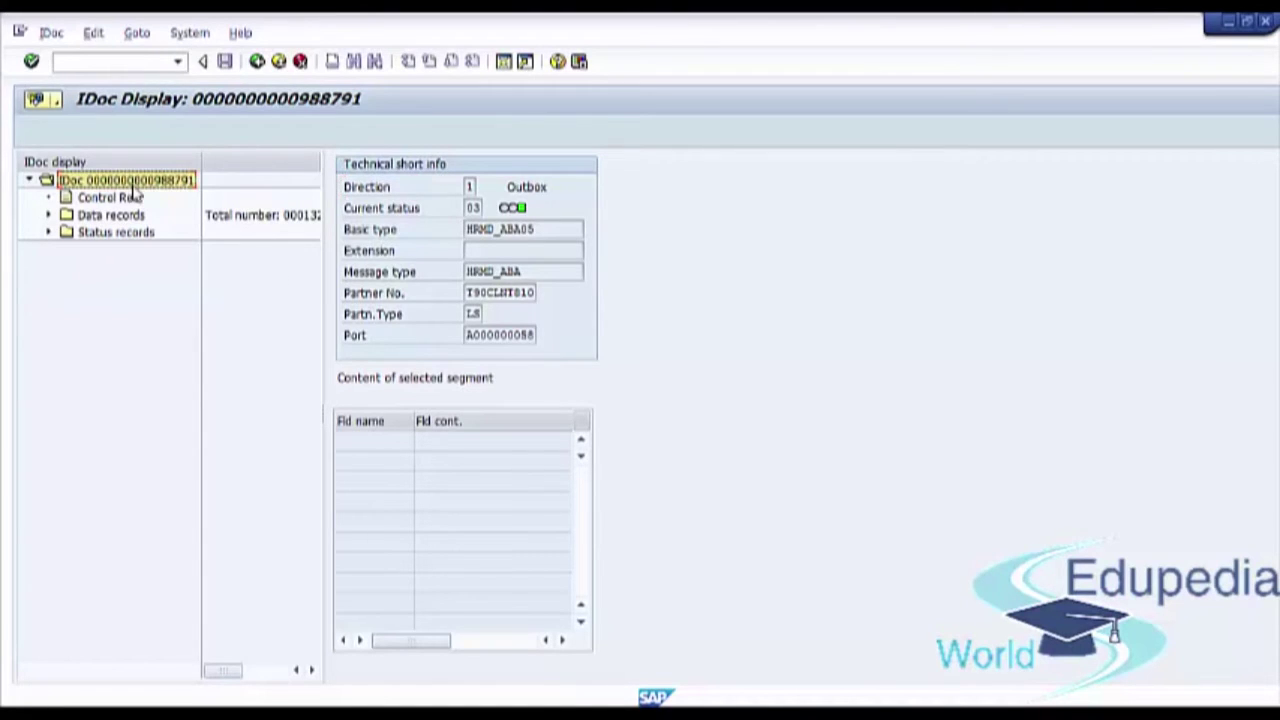
{"action": "left_click", "coordinate": [112, 198]}
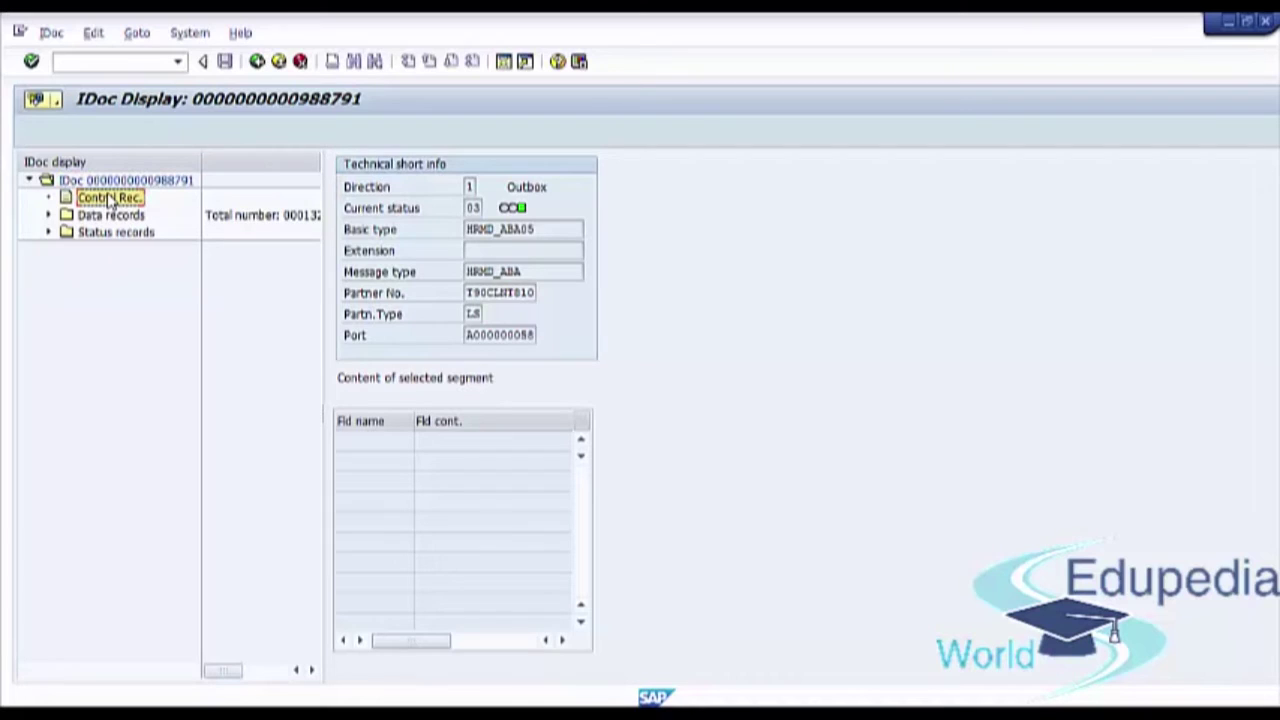
{"action": "left_click", "coordinate": [120, 215]}
{"action": "left_click", "coordinate": [111, 236]}
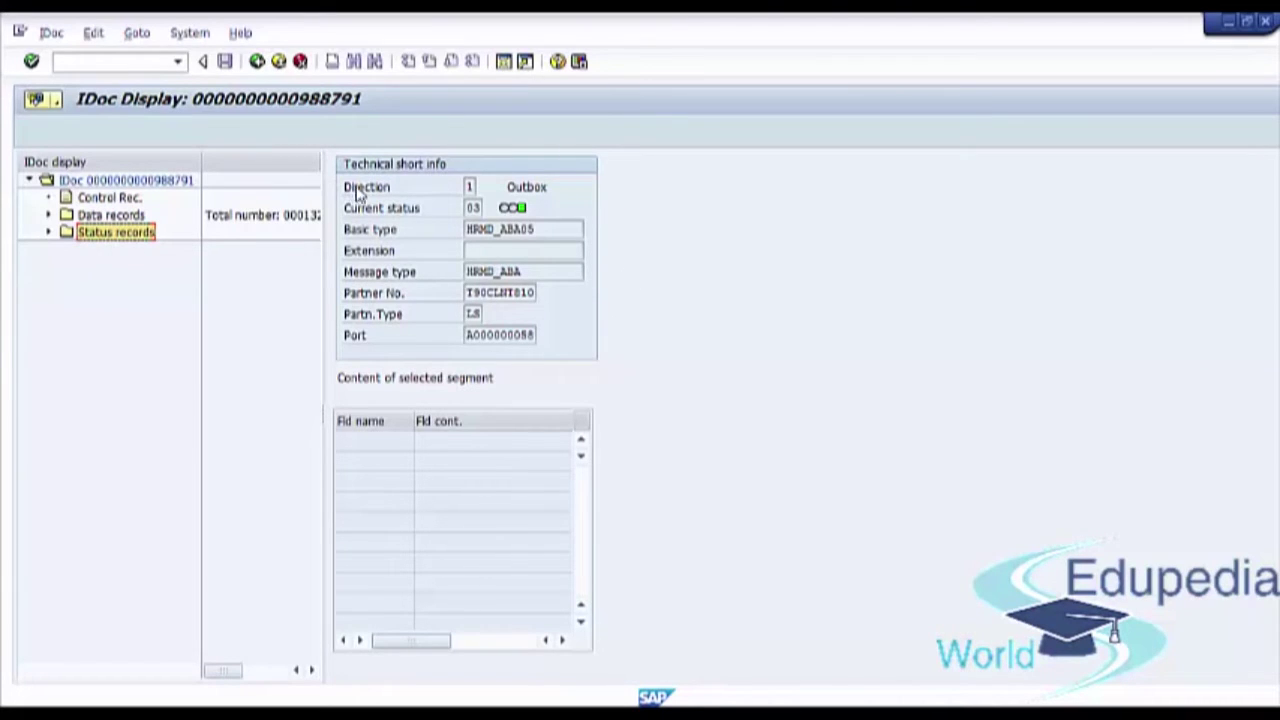
Check the possible values for the IDoc's direction and current status, closing each list without changing anything.
{"action": "left_click", "coordinate": [472, 188]}
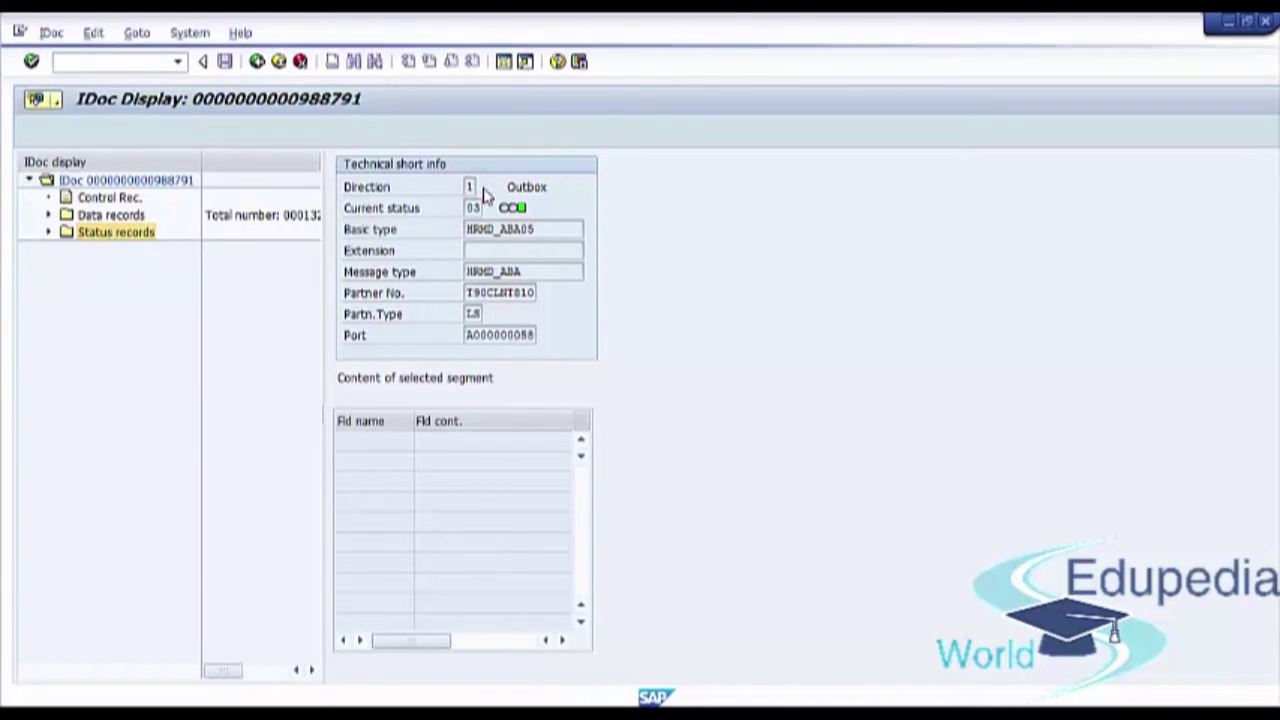
{"action": "key", "text": "F4"}
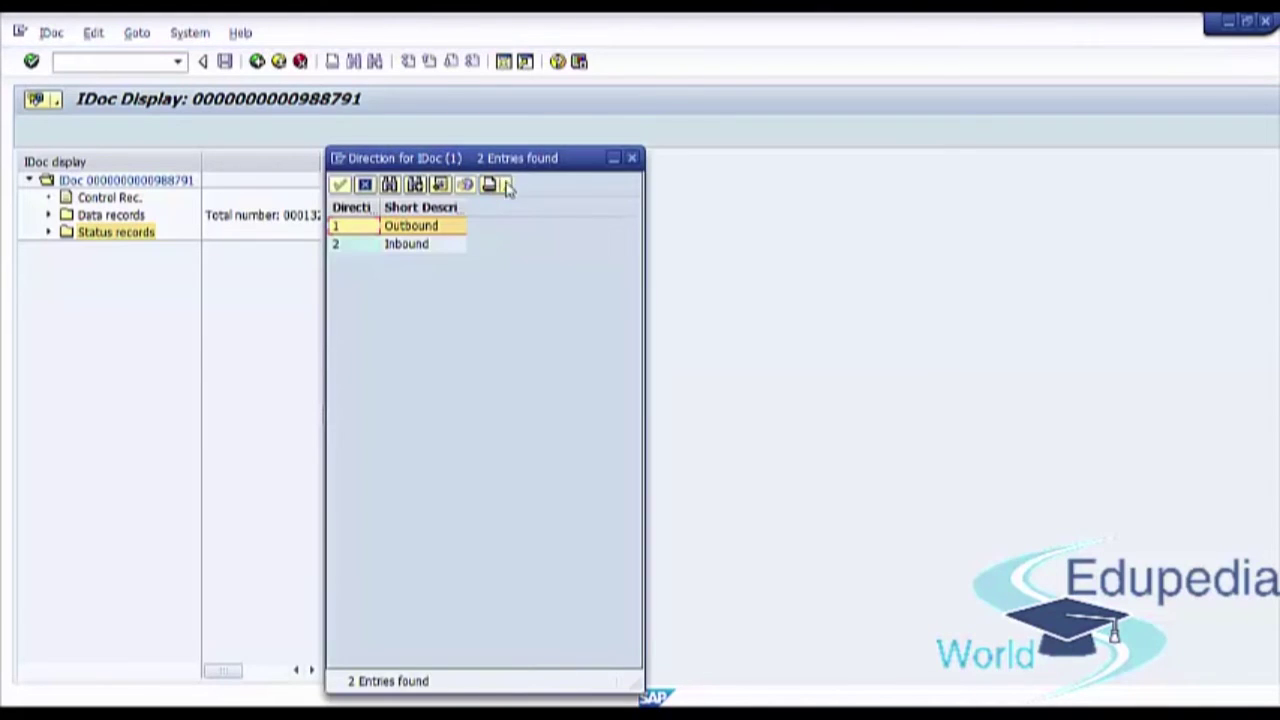
{"action": "left_click_drag", "start_coordinate": [505, 158], "coordinate": [1000, 250]}
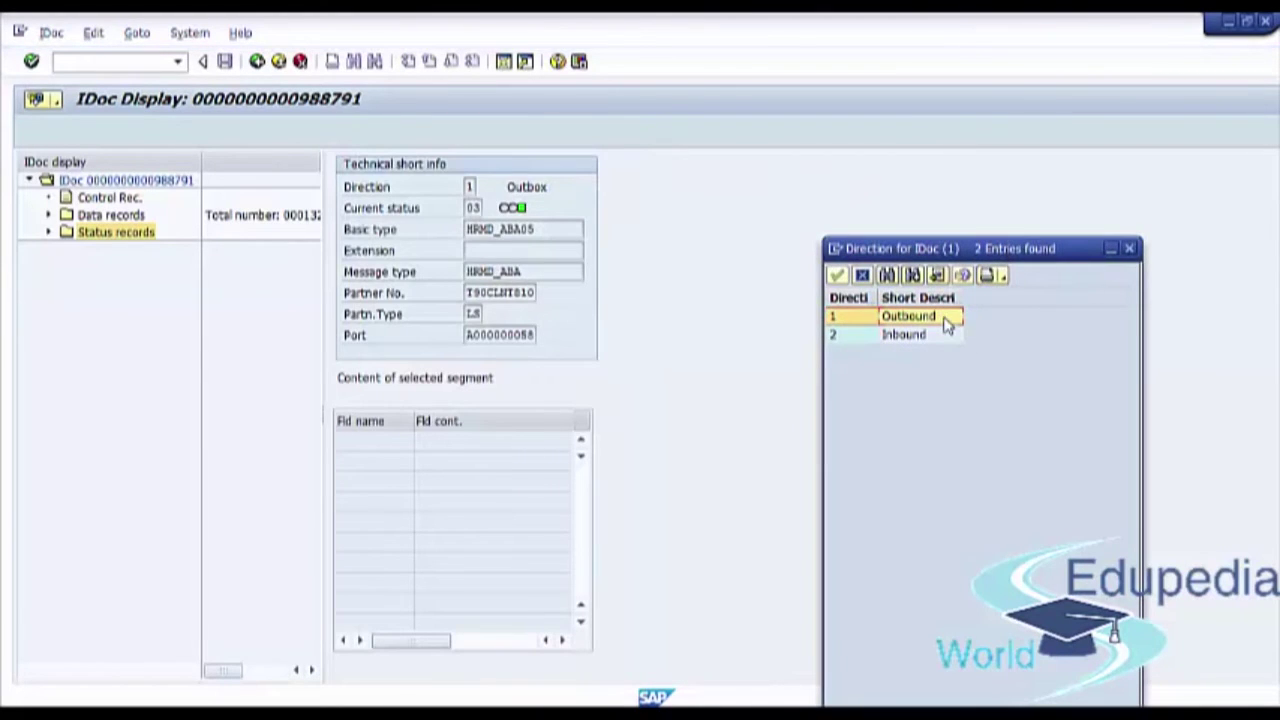
{"action": "left_click", "coordinate": [912, 336]}
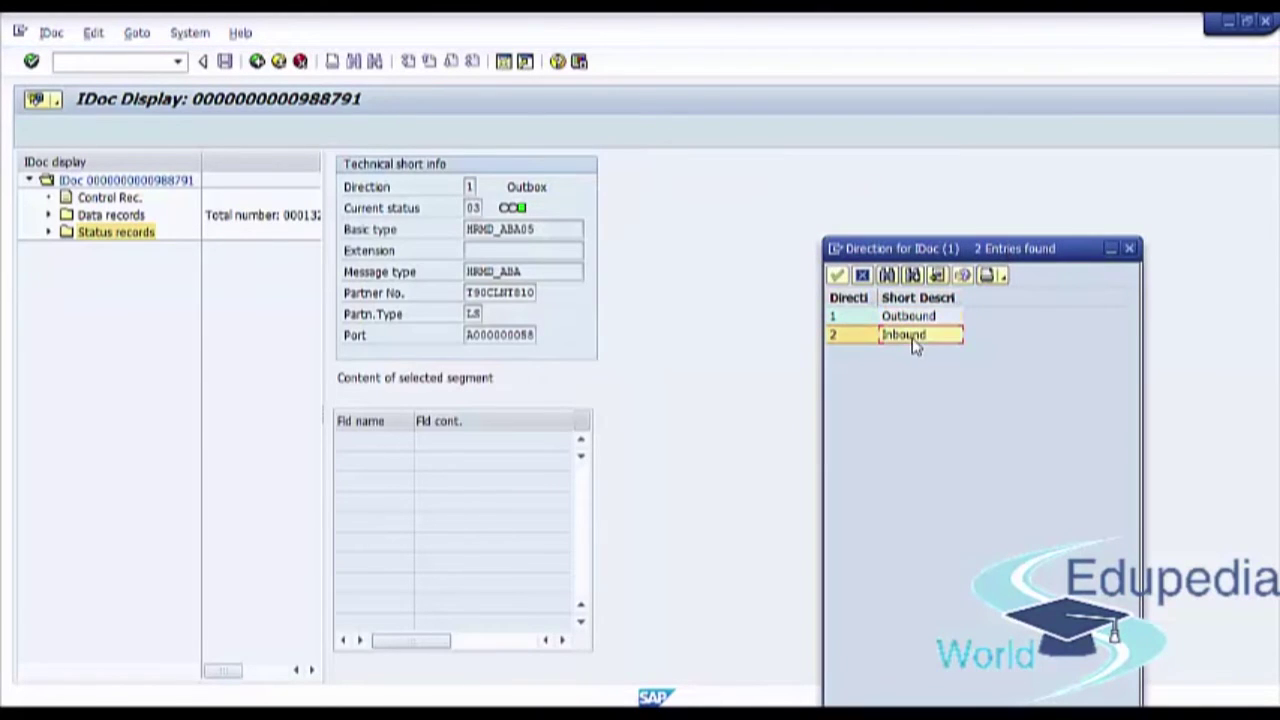
{"action": "left_click", "coordinate": [1129, 249]}
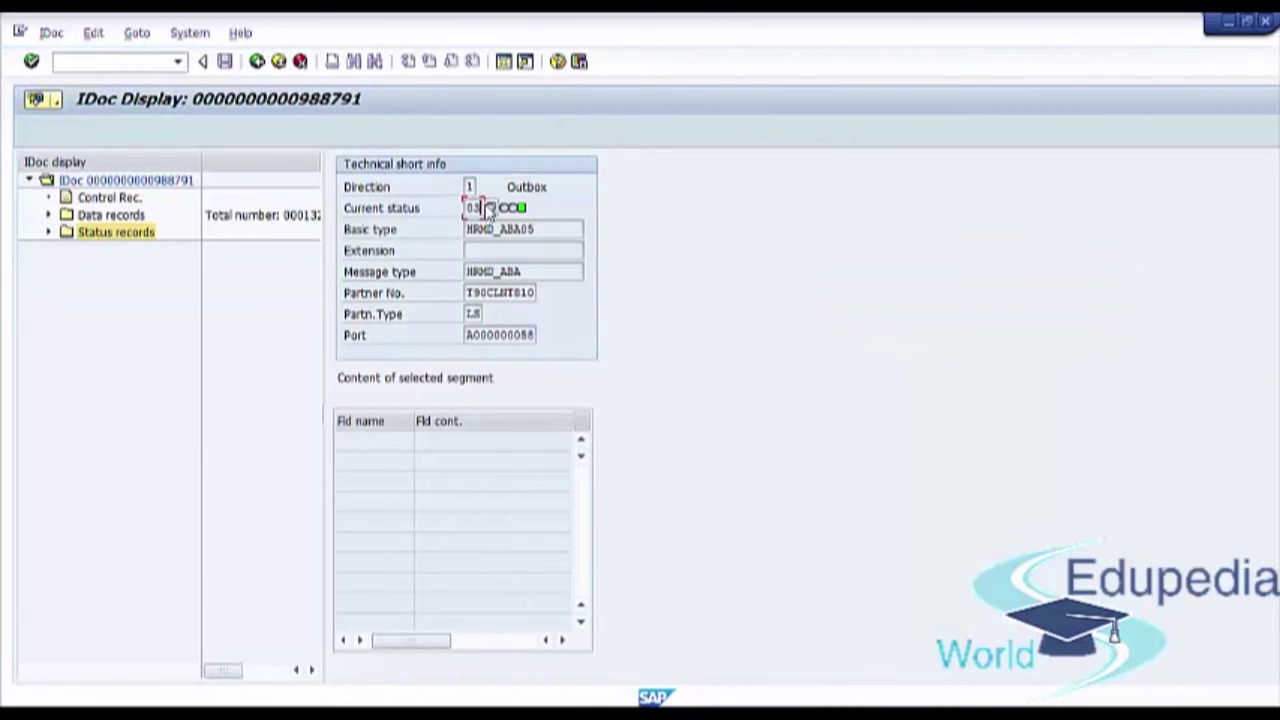
{"action": "left_click", "coordinate": [488, 208]}
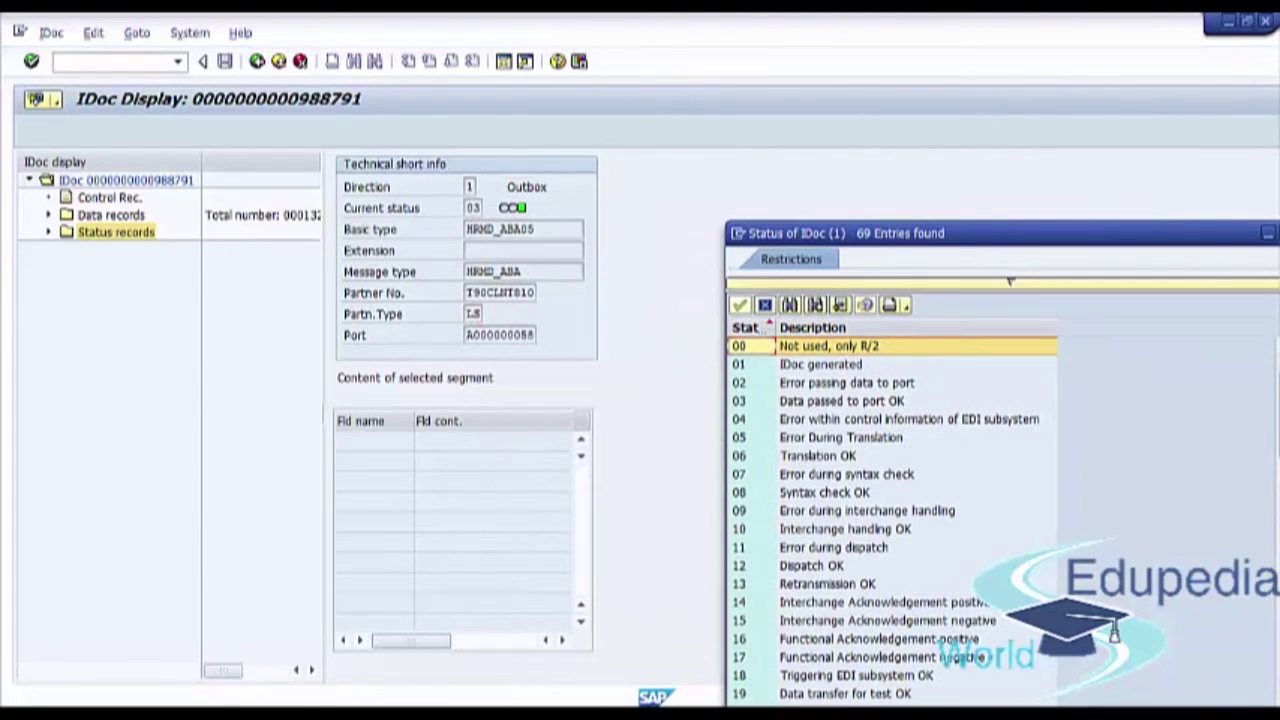
{"action": "key", "text": "Escape"}
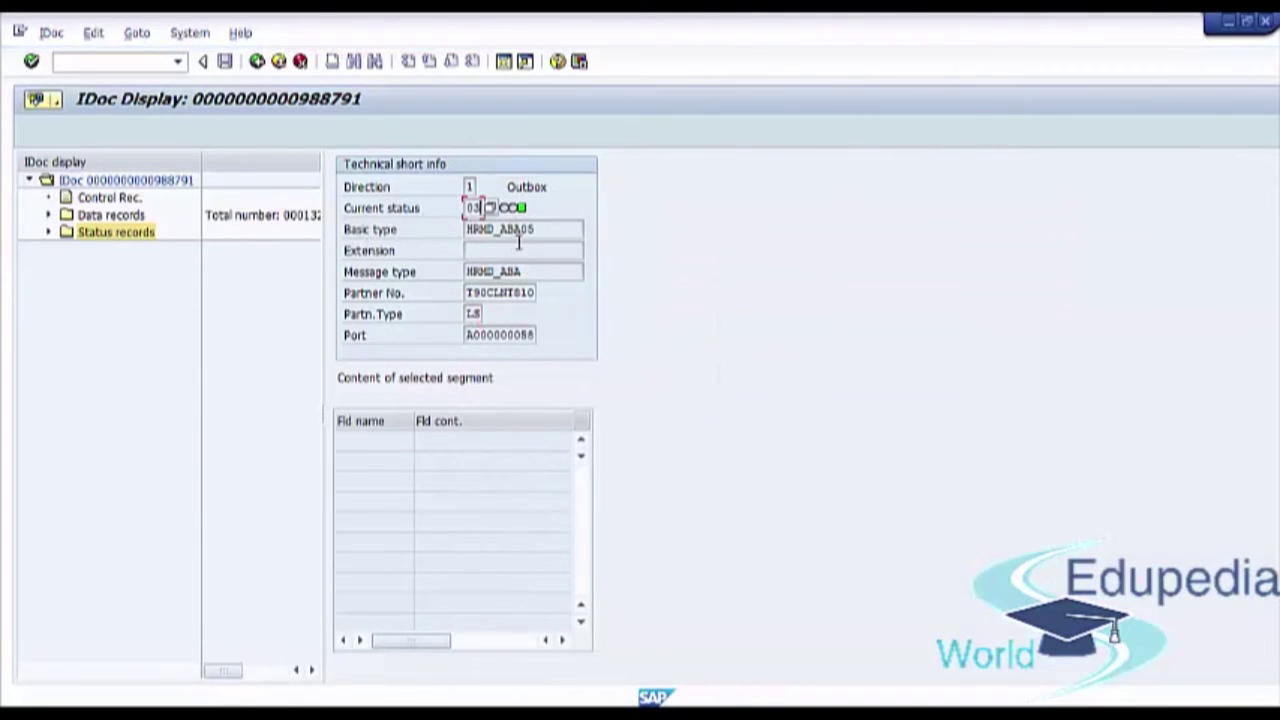
Go through the IDoc's technical short info: basic type, extension, message type, partner number, partner type and port.
{"action": "left_click", "coordinate": [545, 232]}
{"action": "left_click", "coordinate": [491, 250]}
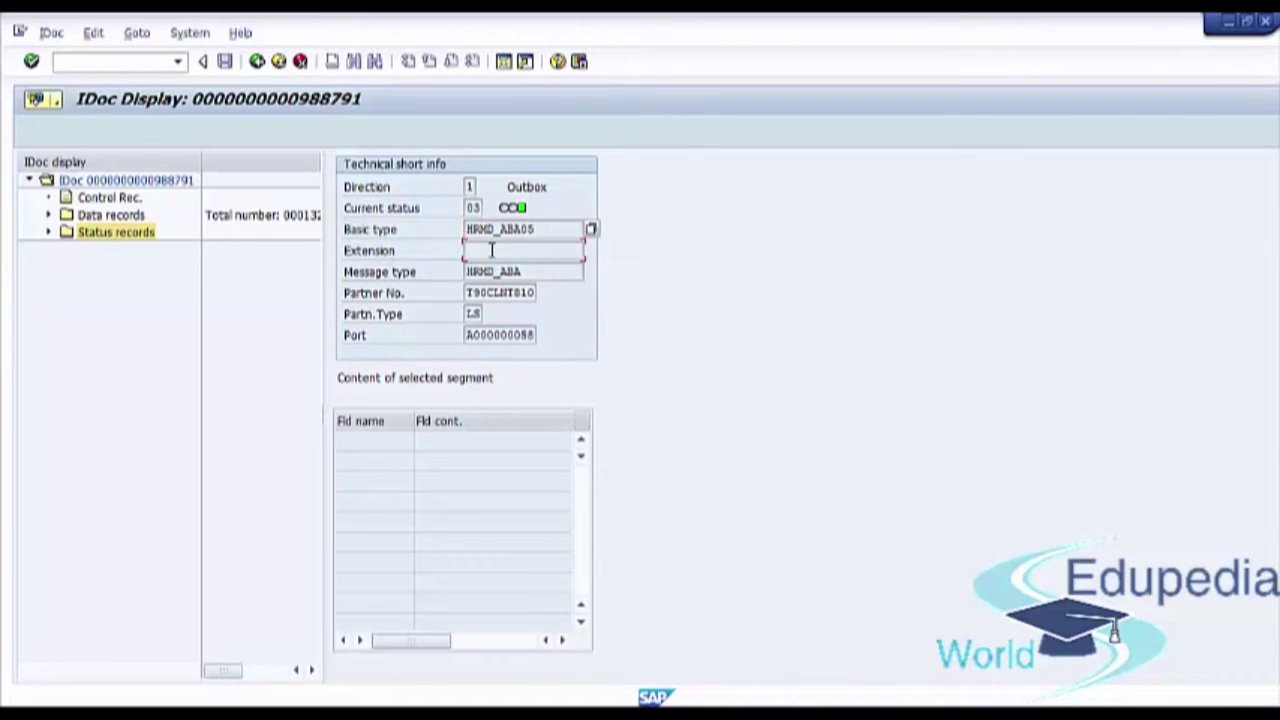
{"action": "left_click", "coordinate": [537, 272]}
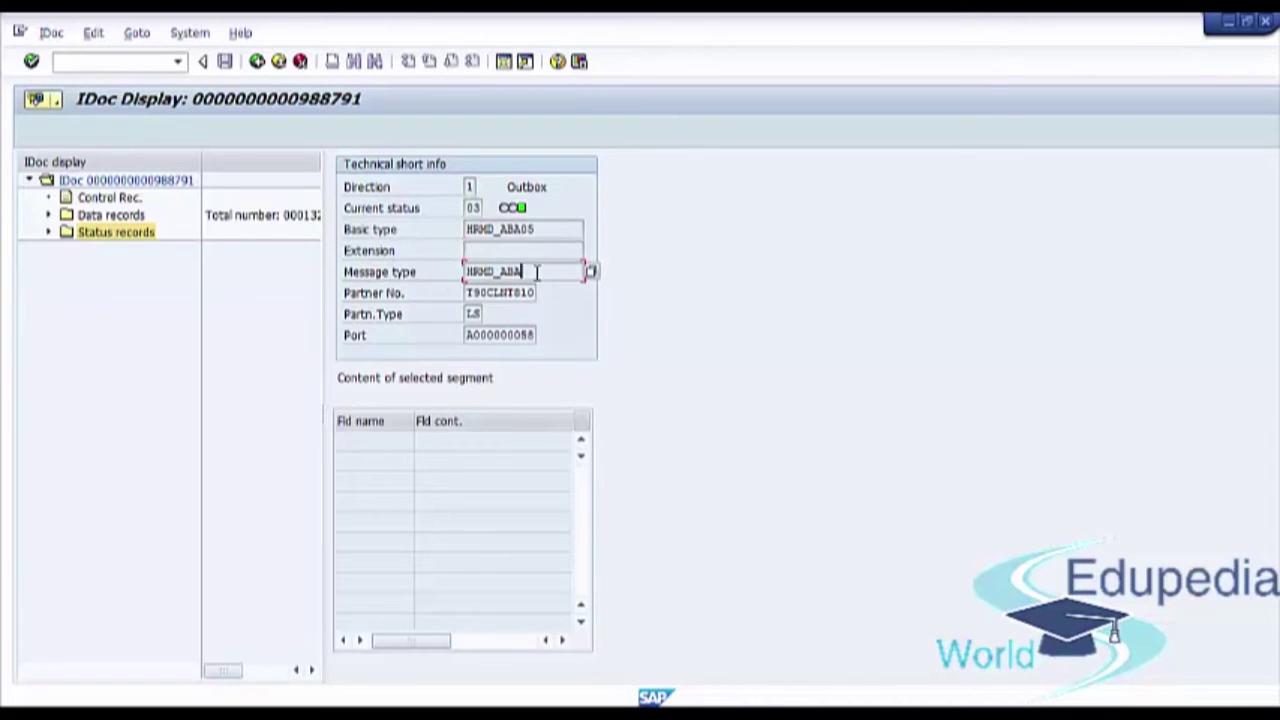
{"action": "double_click", "coordinate": [471, 292]}
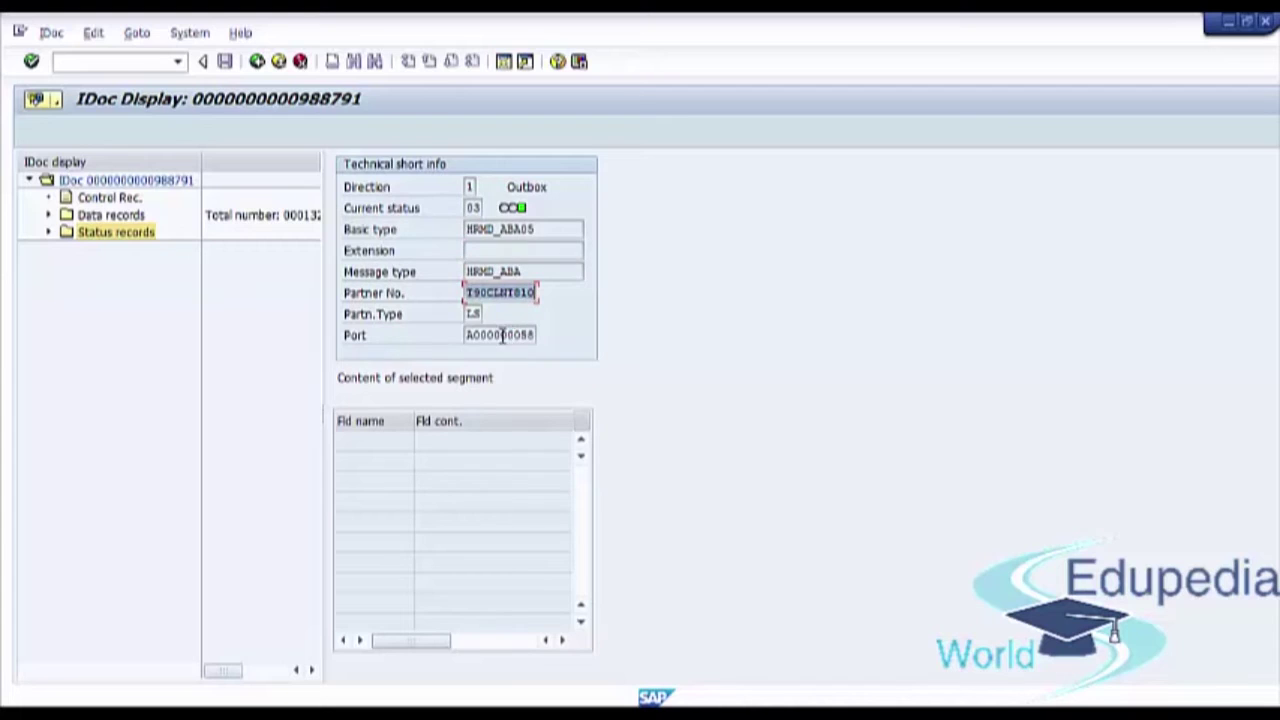
{"action": "left_click", "coordinate": [470, 316]}
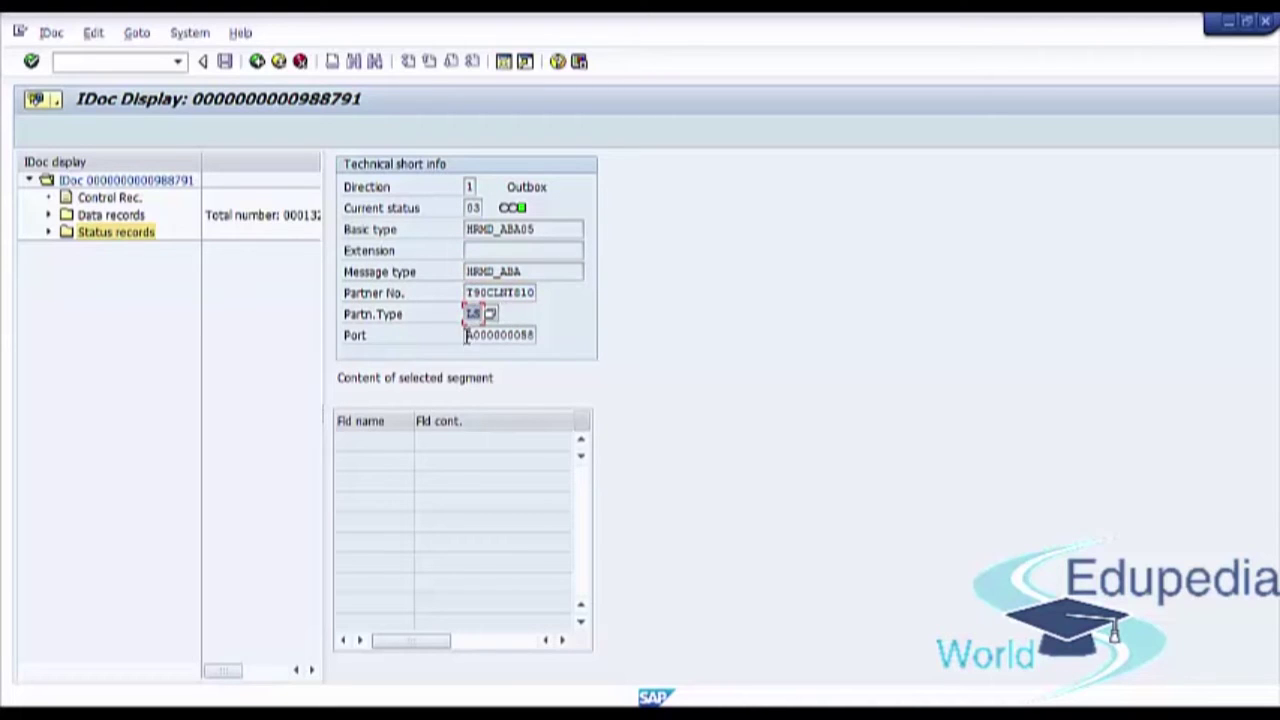
{"action": "double_click", "coordinate": [470, 335]}
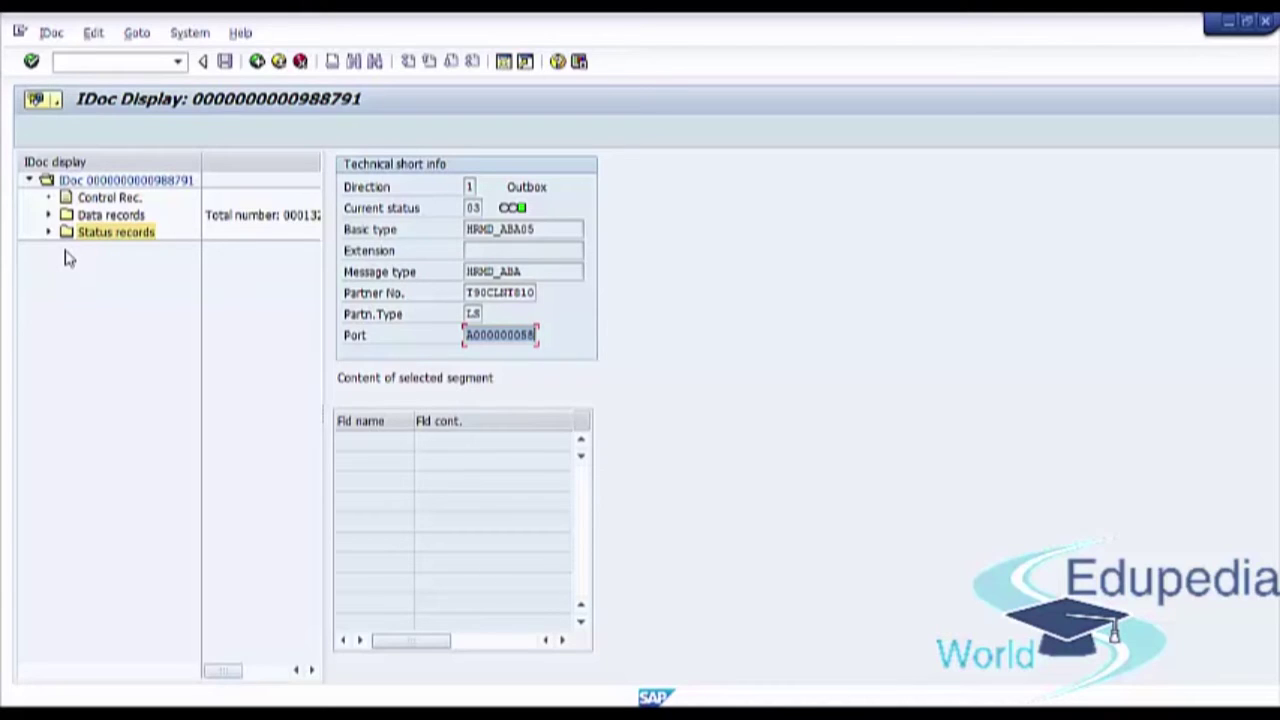
Expand the IDoc's status records and data records and compare the contents of E1PLOGI segments 000001 and 000009.
{"action": "left_click", "coordinate": [48, 232]}
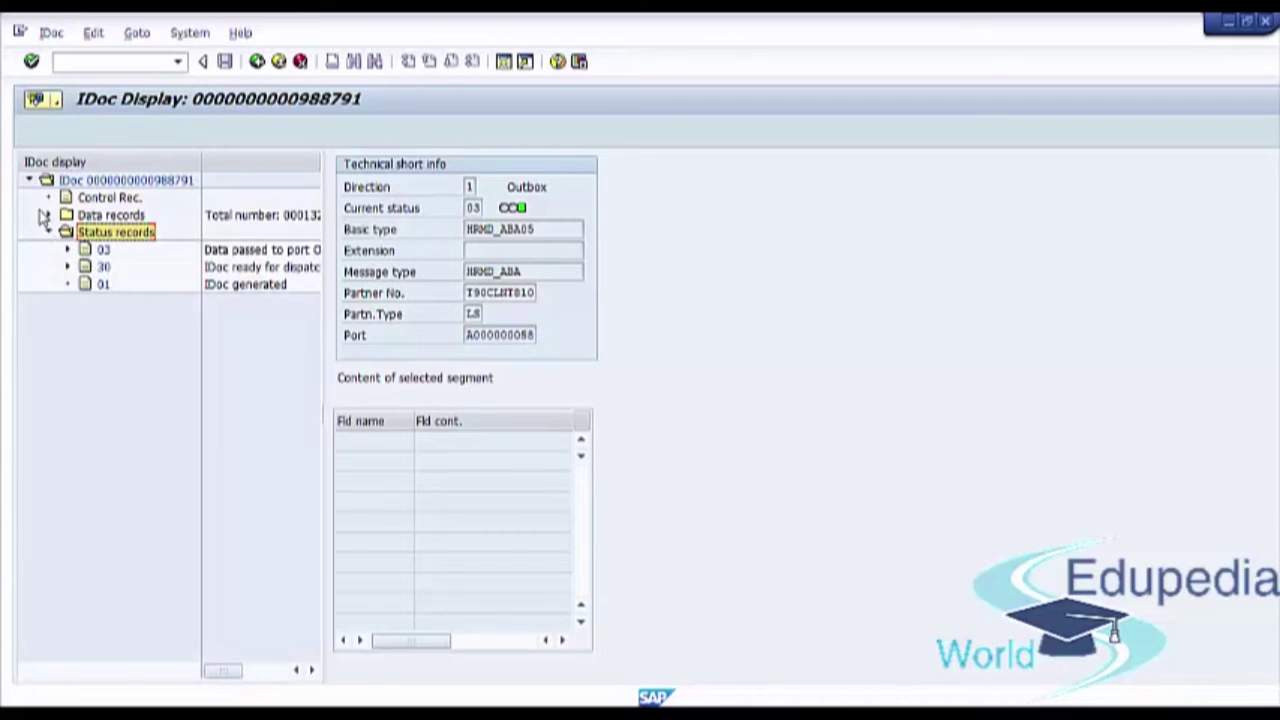
{"action": "left_click", "coordinate": [47, 216]}
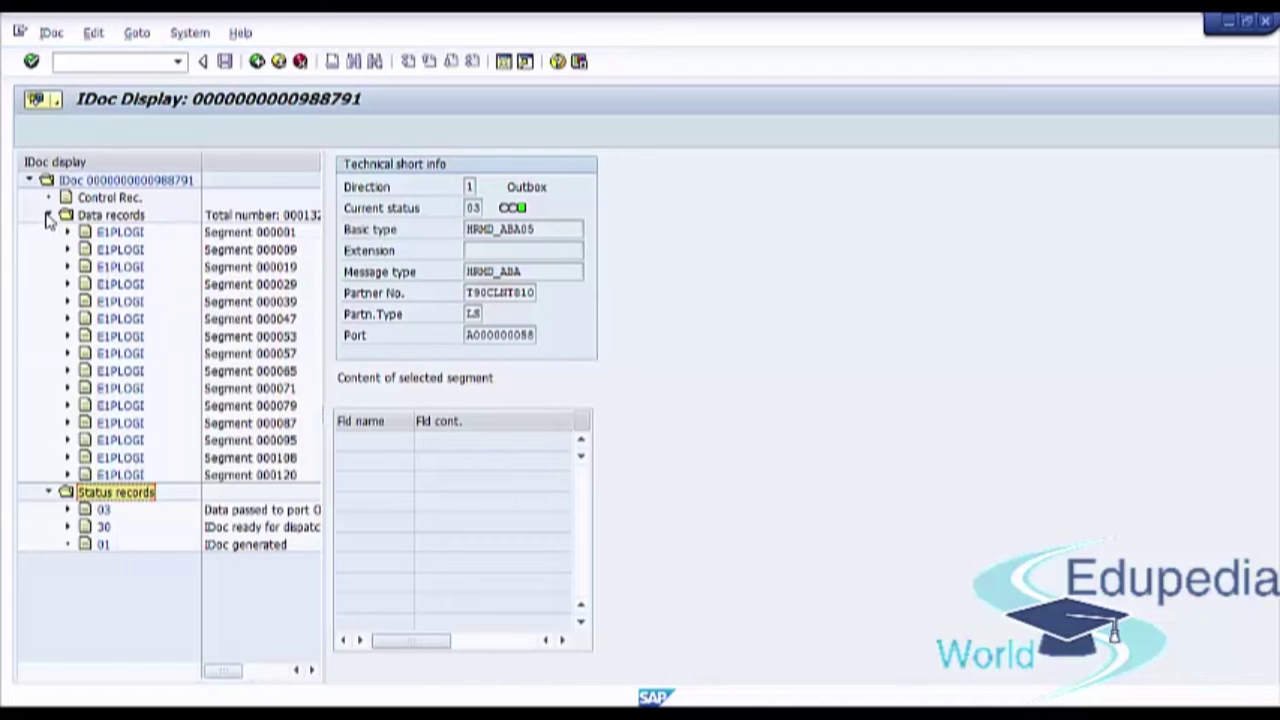
{"action": "left_click", "coordinate": [120, 233]}
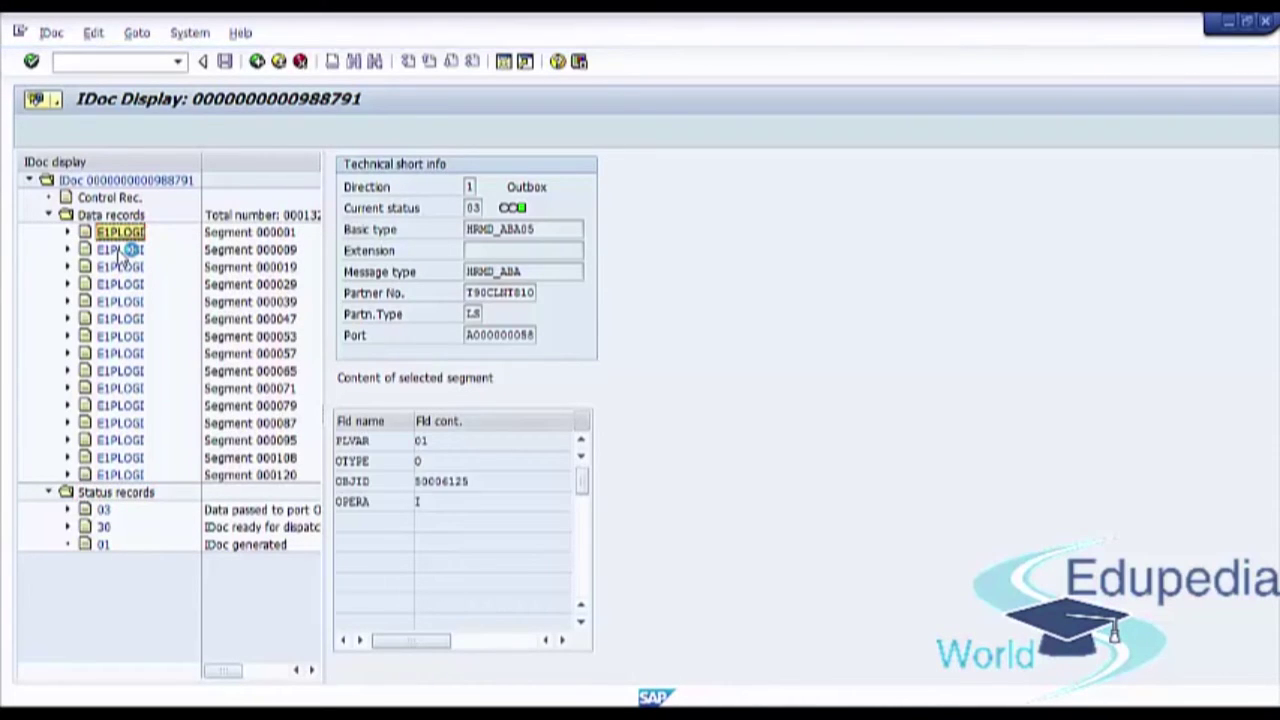
{"action": "left_click", "coordinate": [120, 250]}
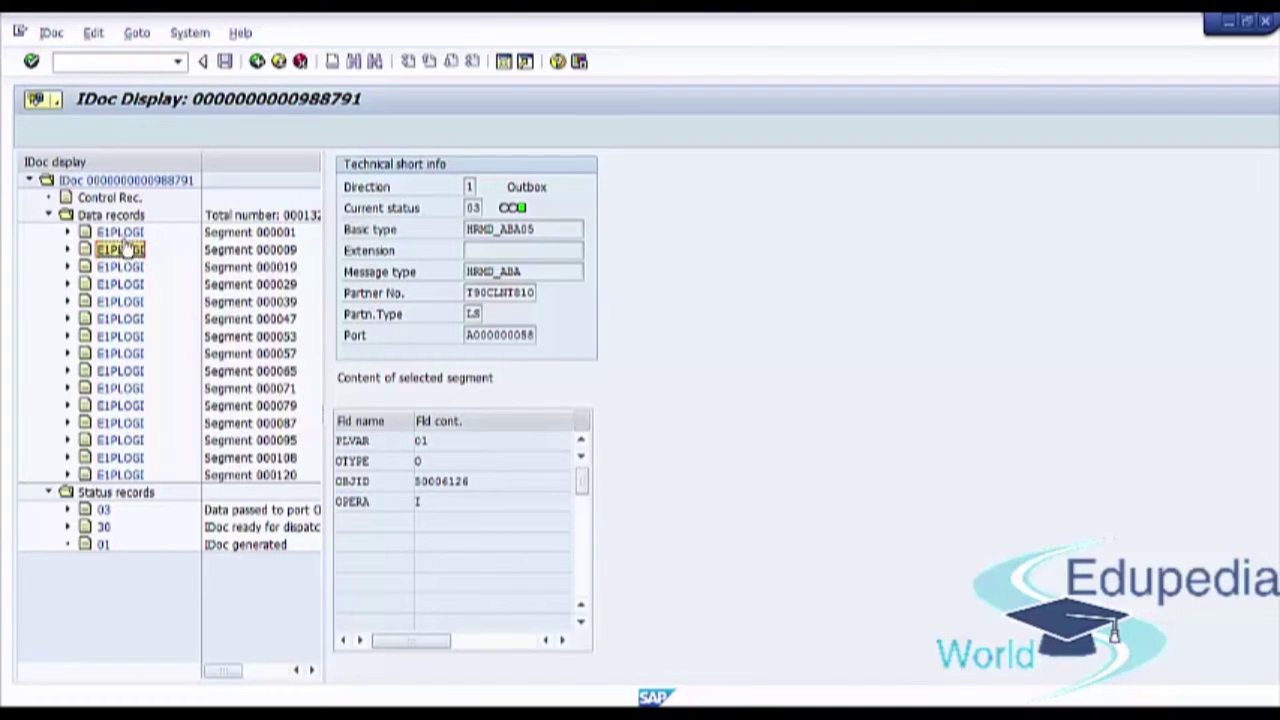
{"action": "left_click", "coordinate": [120, 233]}
{"action": "left_click", "coordinate": [120, 250]}
{"action": "left_click", "coordinate": [120, 233]}
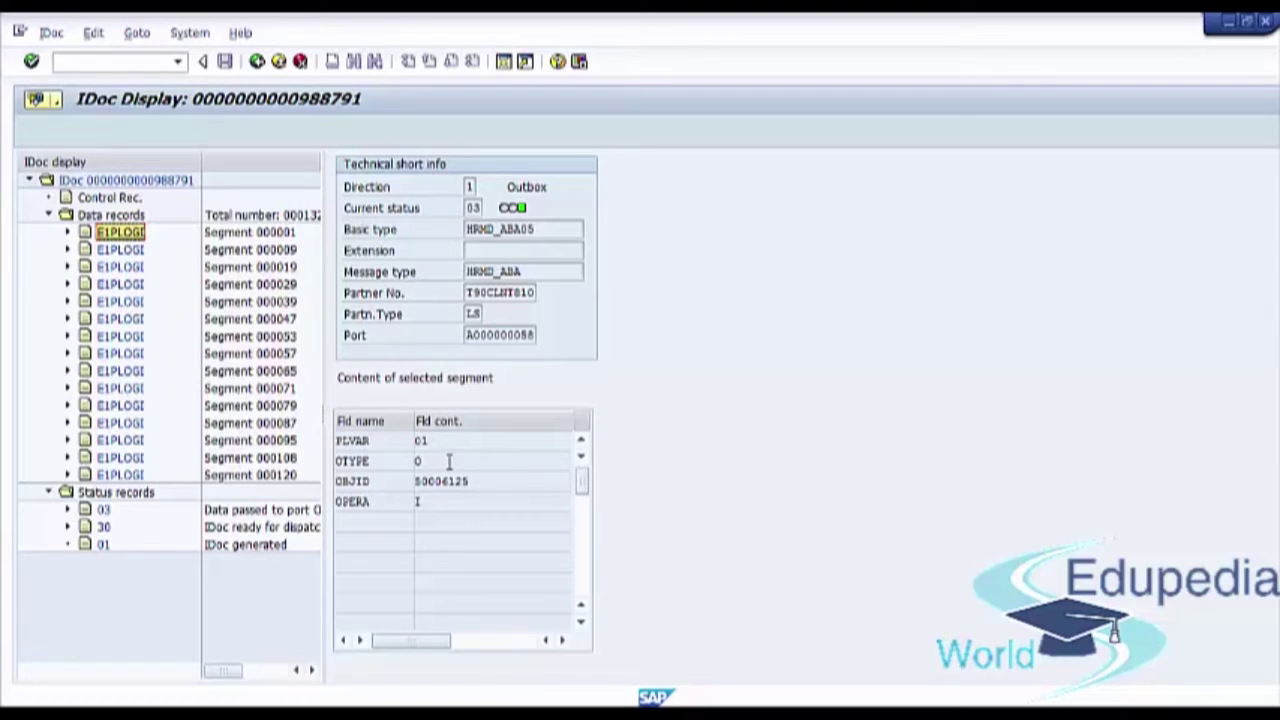
Examine the PLVAR and OTYPE field contents of segment 000001.
{"action": "left_click", "coordinate": [466, 441]}
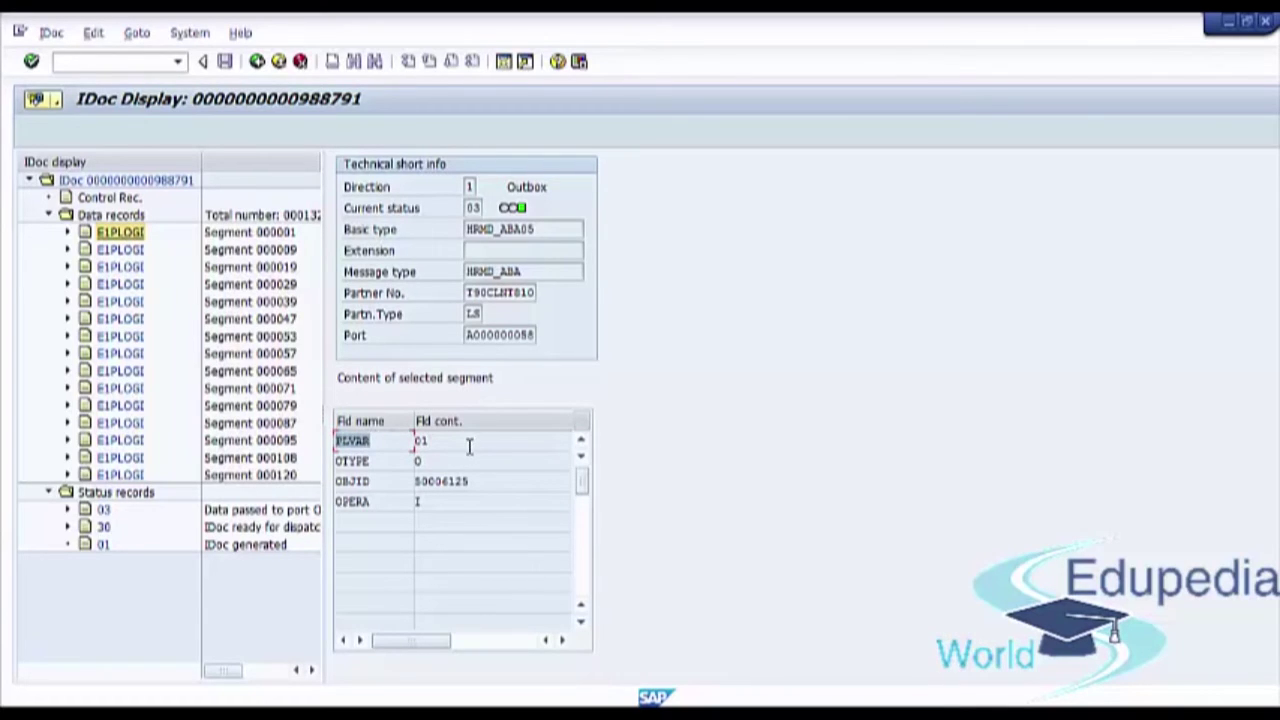
{"action": "left_click", "coordinate": [418, 442]}
{"action": "left_click", "coordinate": [420, 461]}
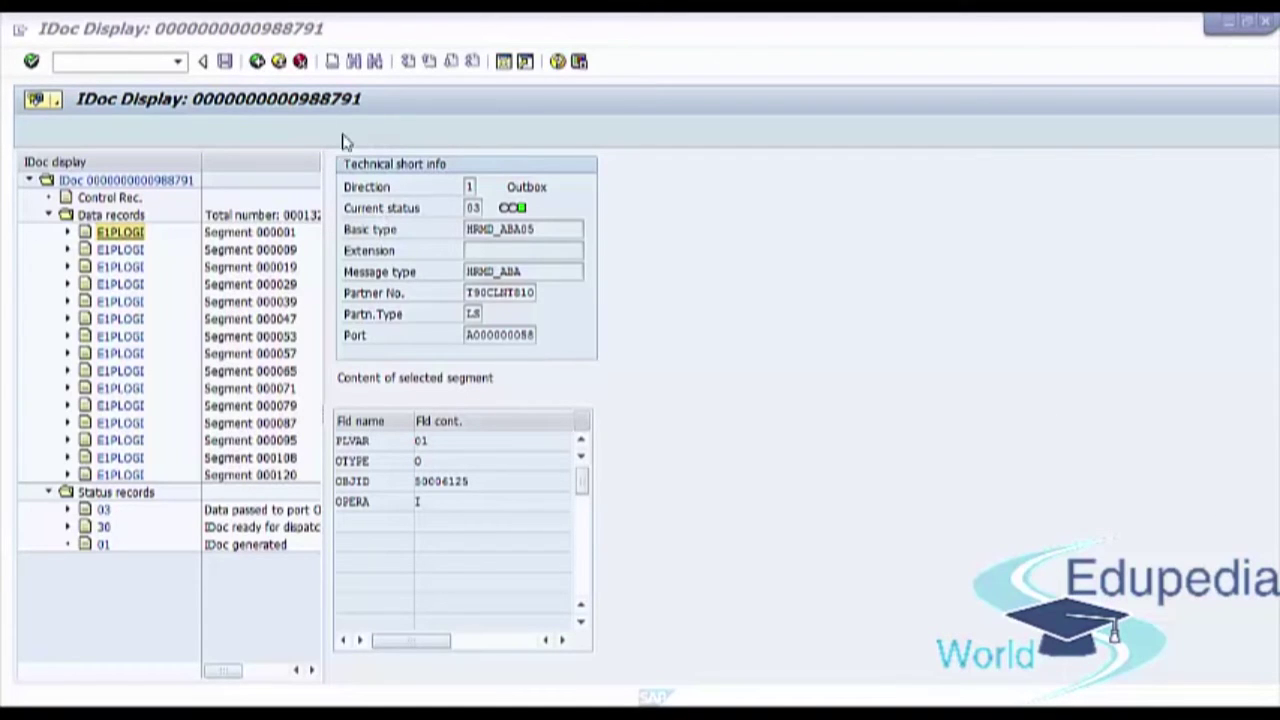
{"action": "left_click", "coordinate": [257, 62]}
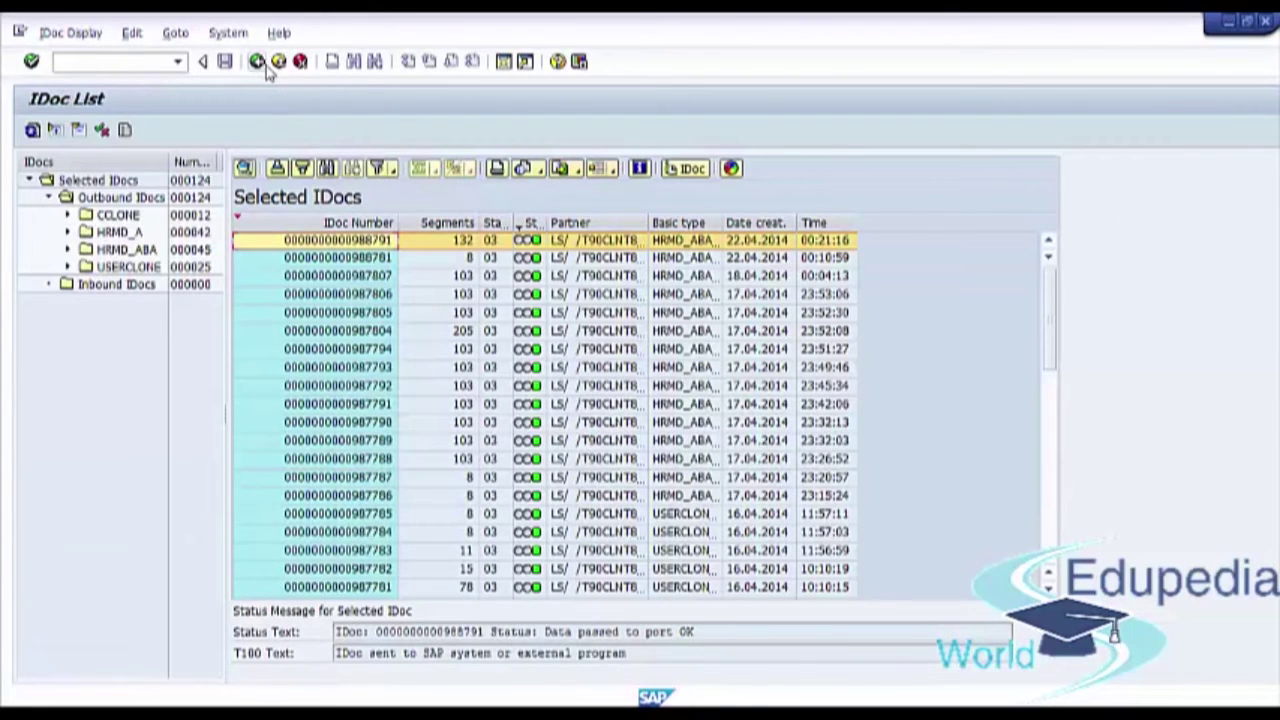
{"action": "left_click", "coordinate": [323, 333]}
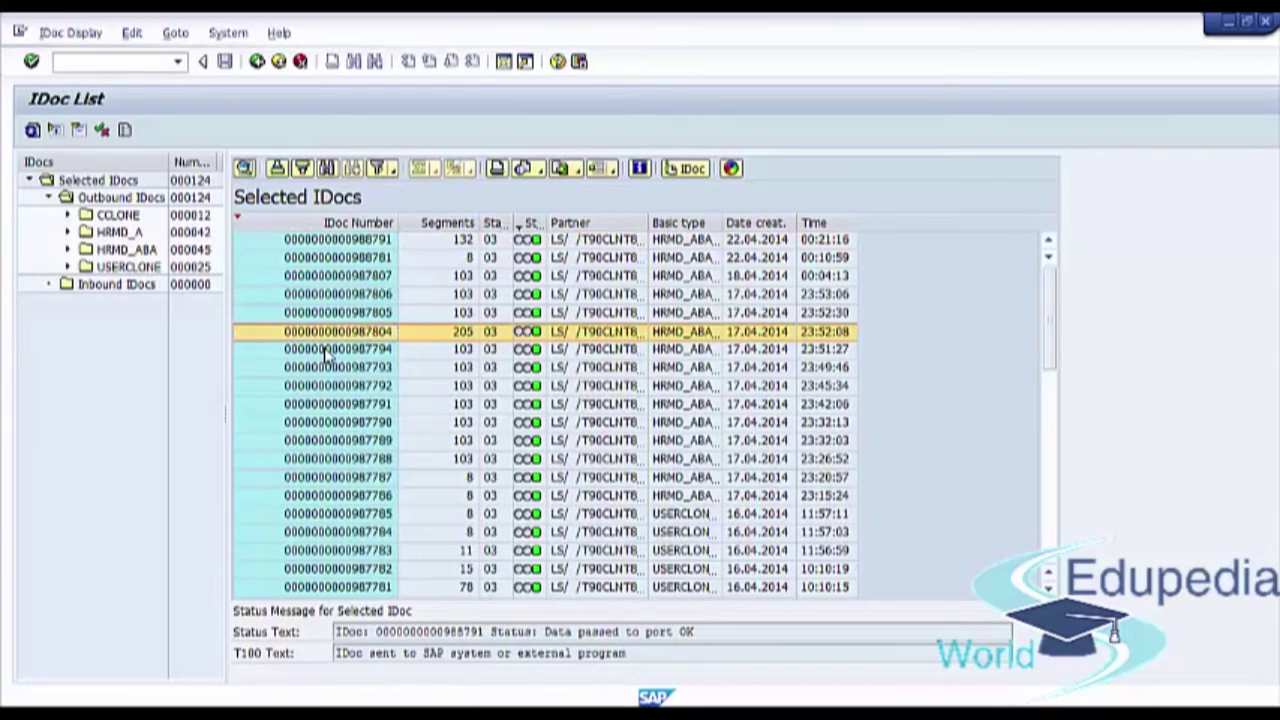
{"action": "left_click", "coordinate": [325, 352]}
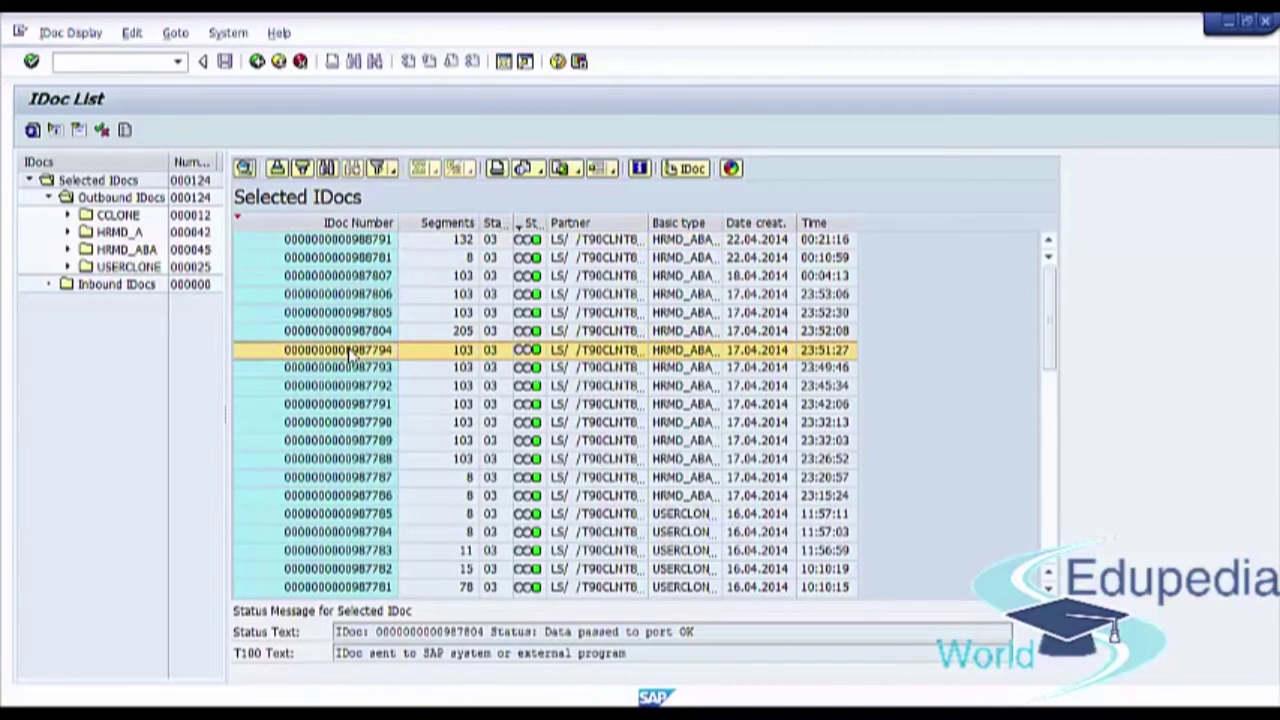
{"action": "double_click", "coordinate": [349, 355]}
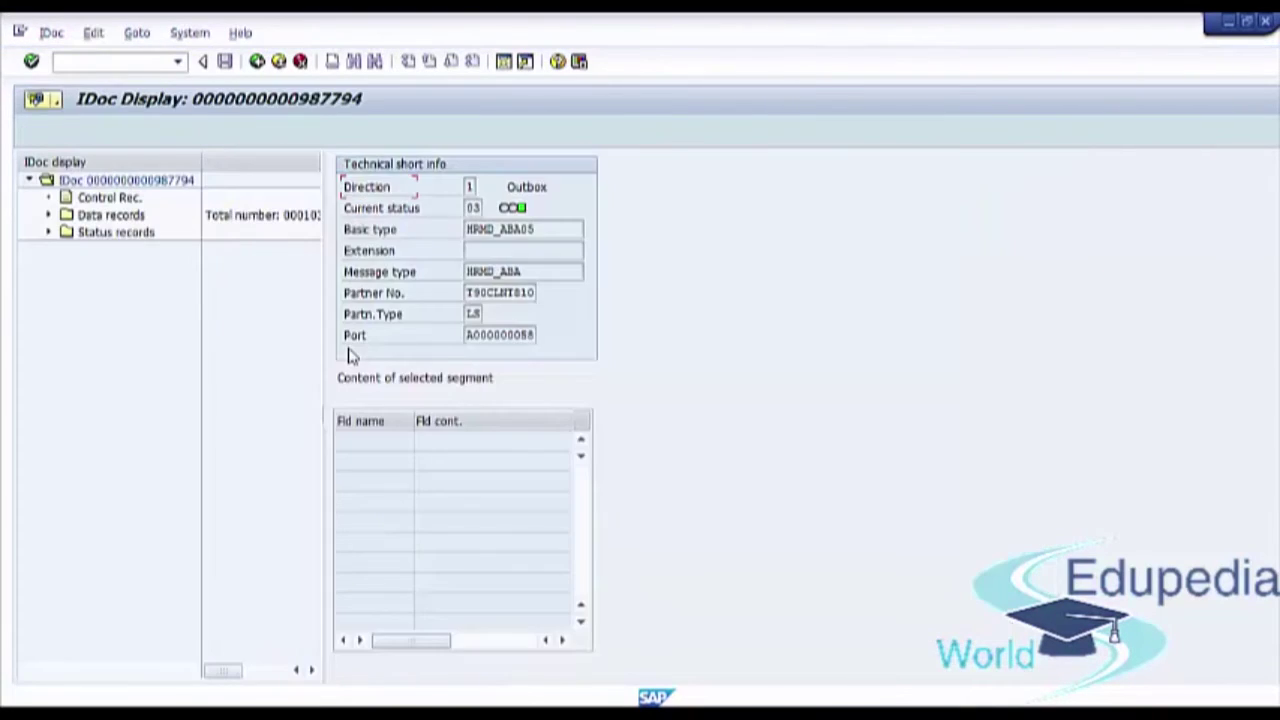
{"action": "left_click", "coordinate": [257, 63]}
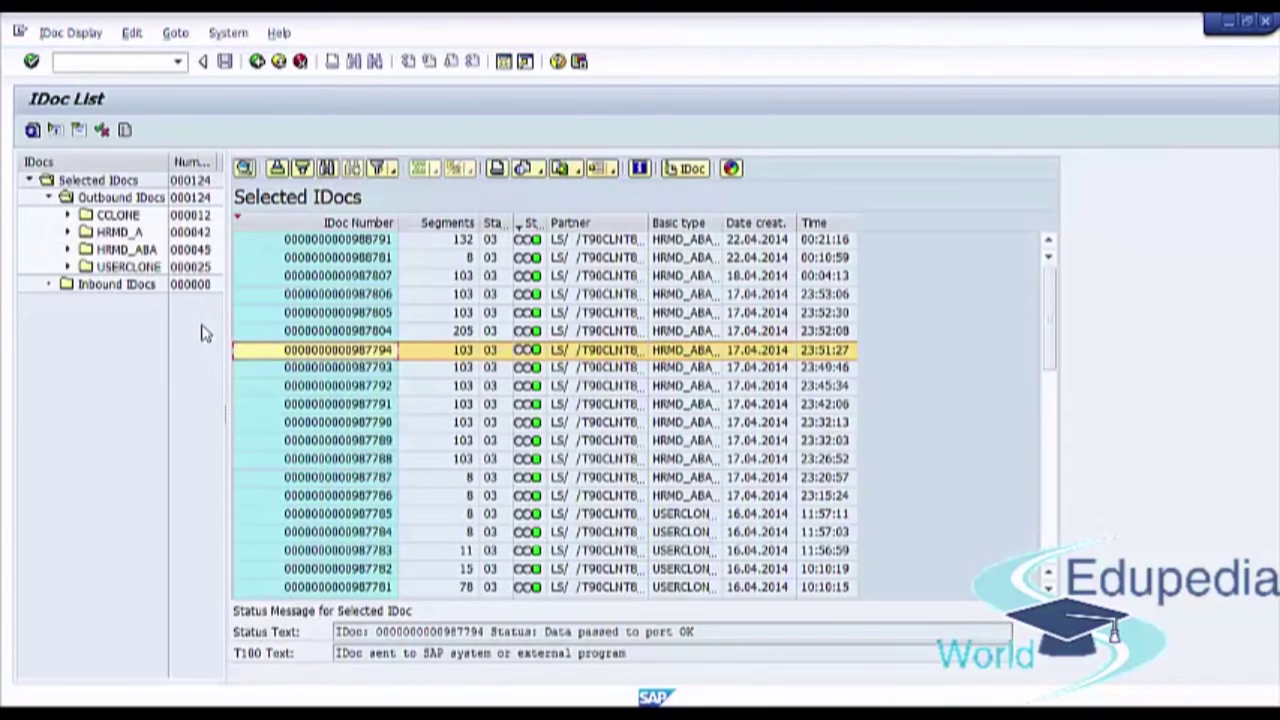
{"action": "left_click", "coordinate": [330, 408]}
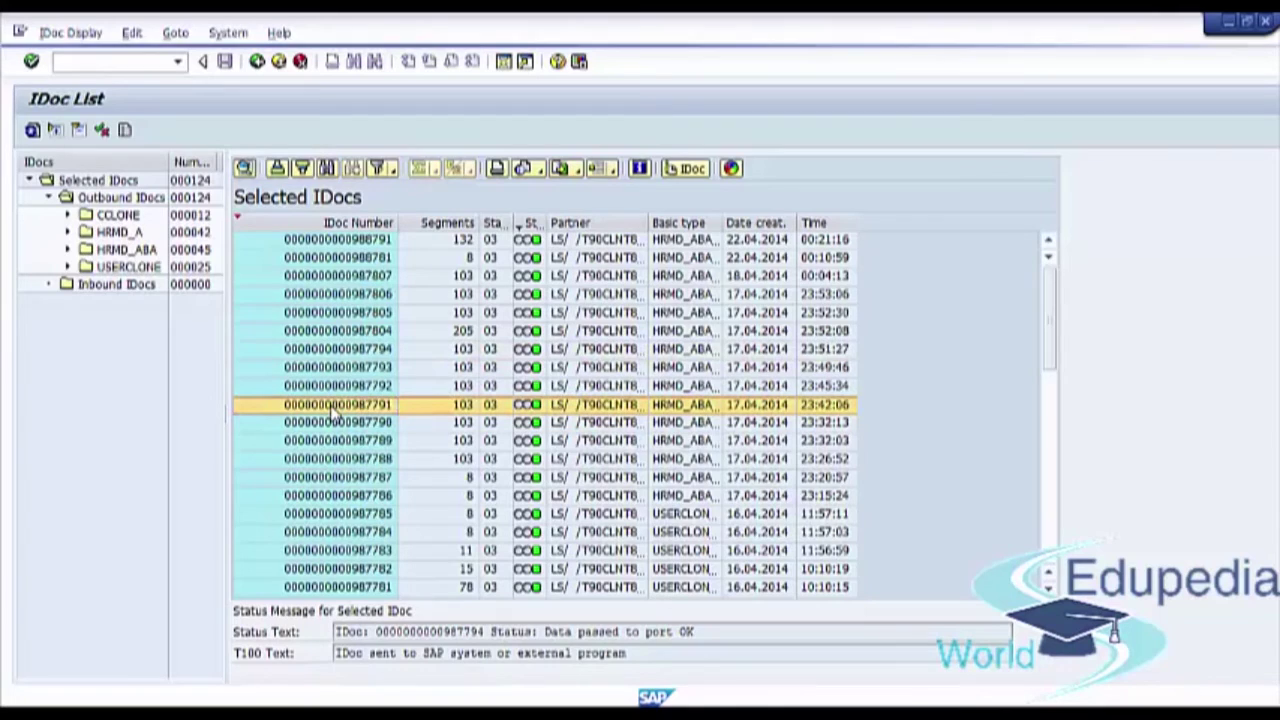
{"action": "double_click", "coordinate": [333, 408]}
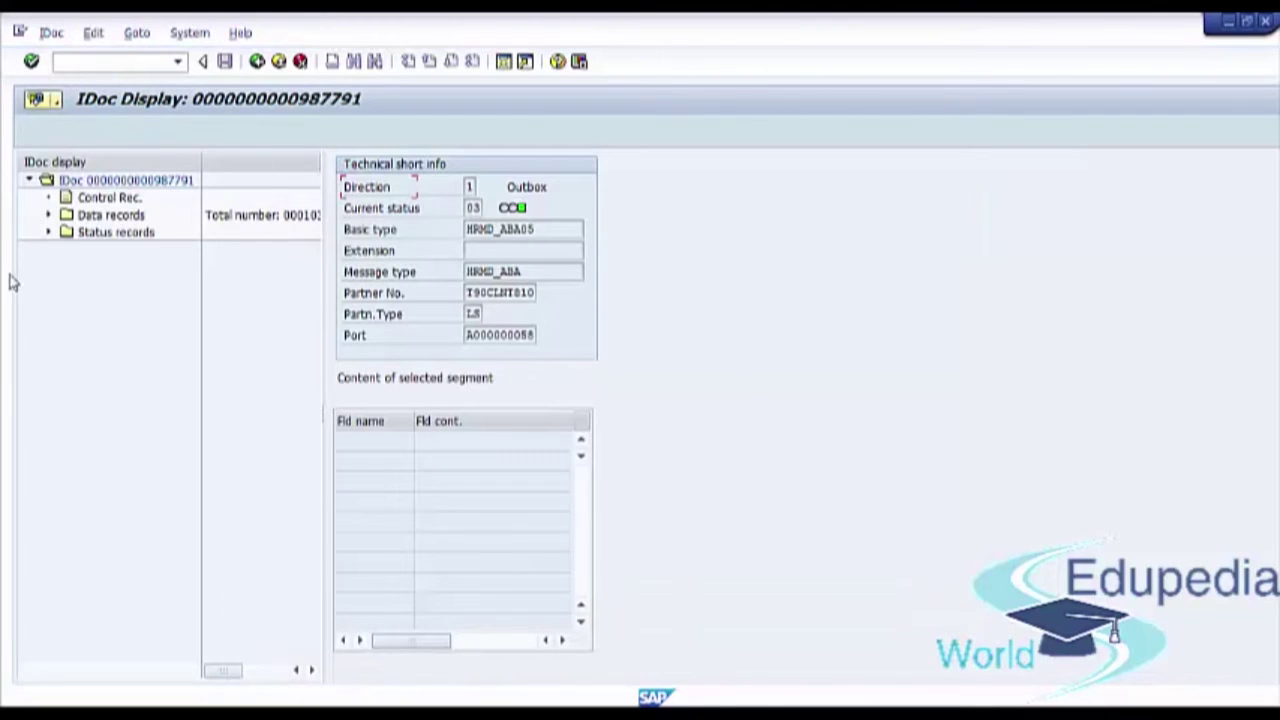
{"action": "left_click", "coordinate": [257, 62]}
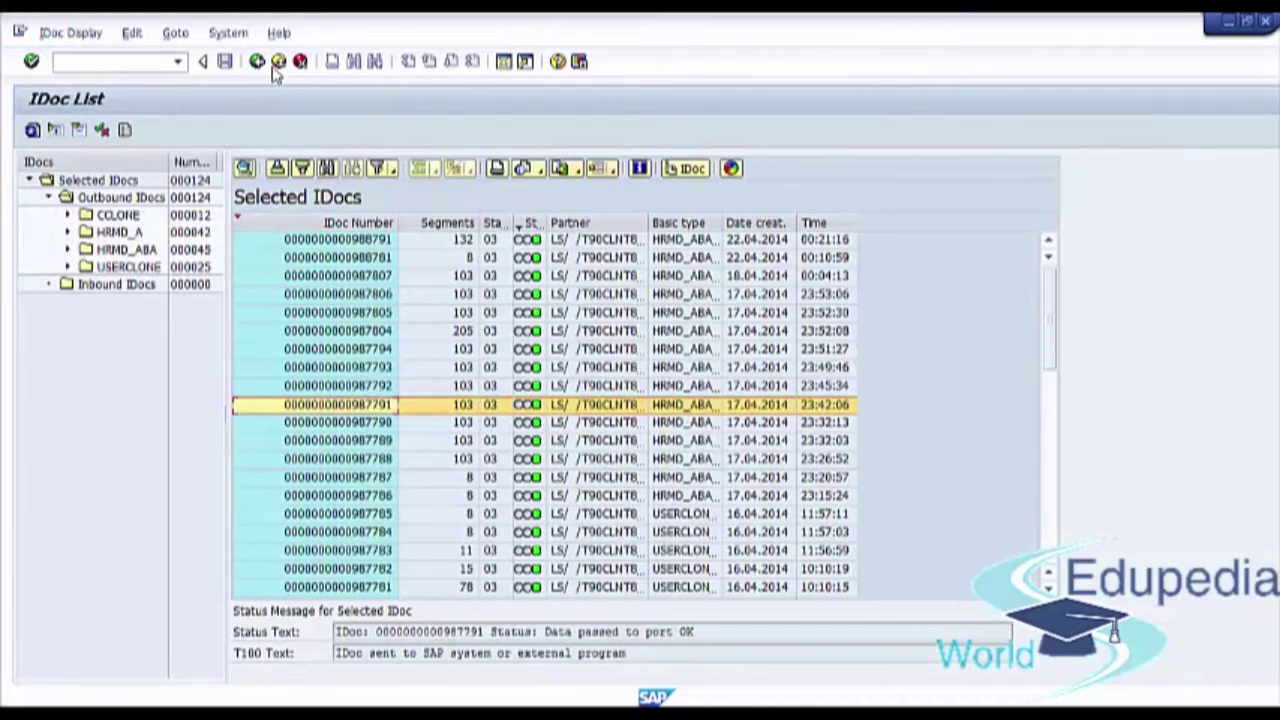
Exit the IDoc list to SAP Easy Access and collapse the ALE and Tools folders.
{"action": "left_click", "coordinate": [279, 62]}
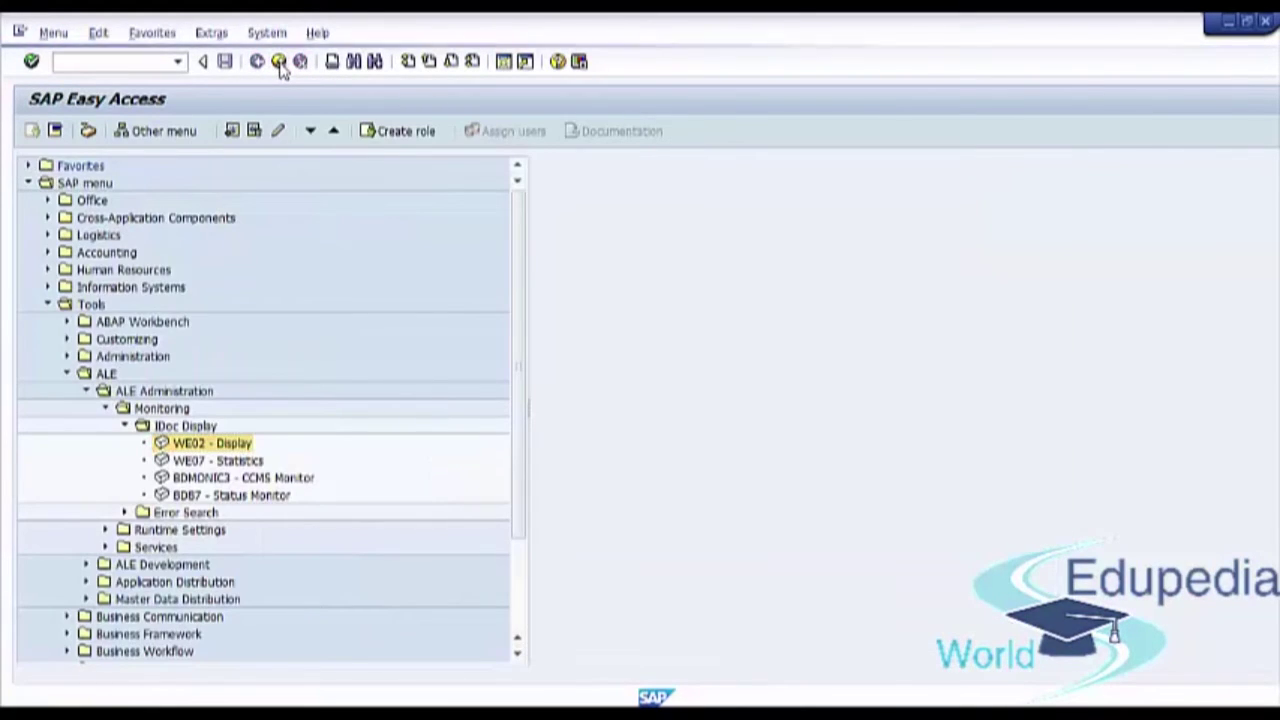
{"action": "left_click", "coordinate": [279, 62]}
{"action": "left_click", "coordinate": [275, 366]}
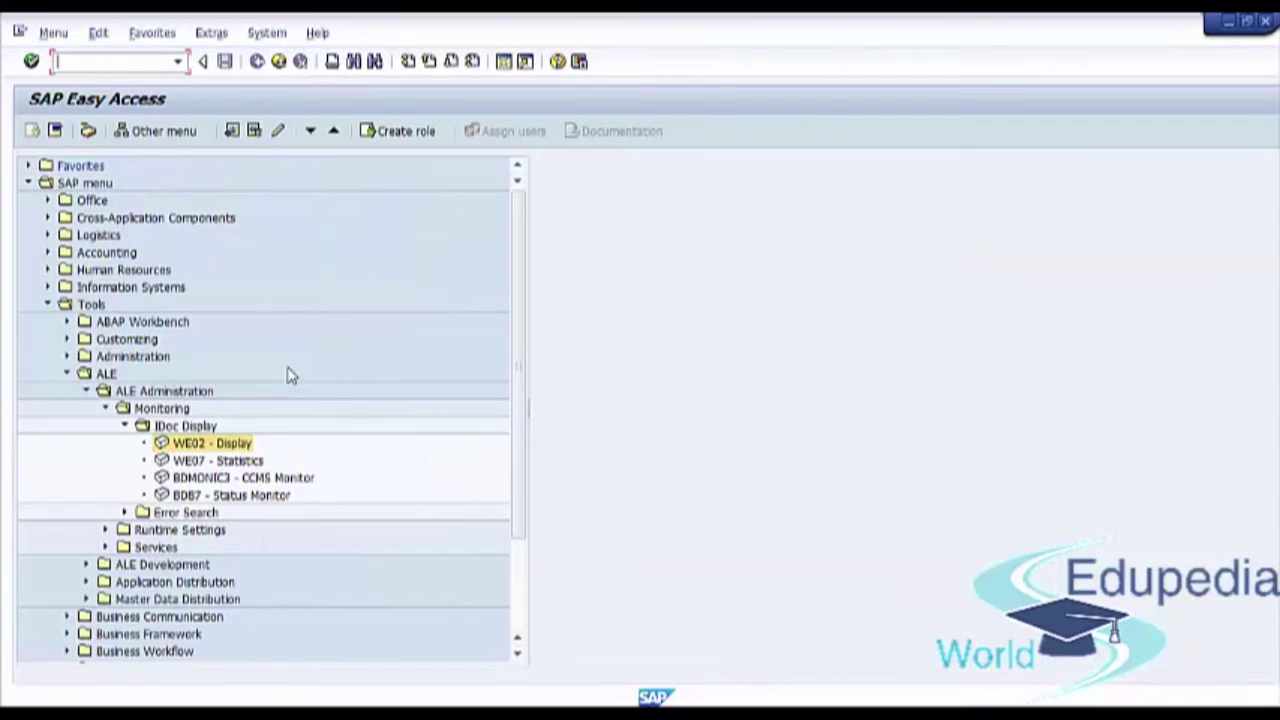
{"action": "left_click", "coordinate": [67, 373]}
{"action": "left_click", "coordinate": [47, 304]}
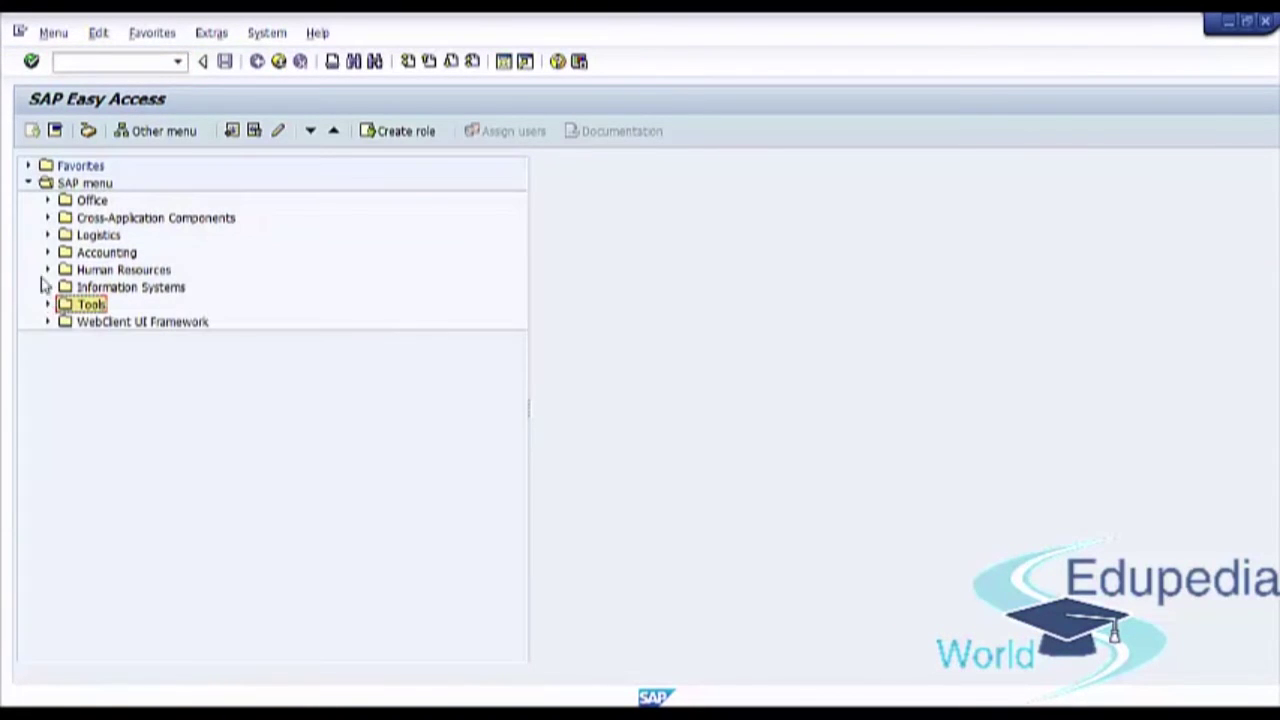
Follow the SAP menu path Tools, ALE, ALE Administration, Monitoring, IDoc Display and start the BD87 Status Monitor.
{"action": "left_click", "coordinate": [97, 168]}
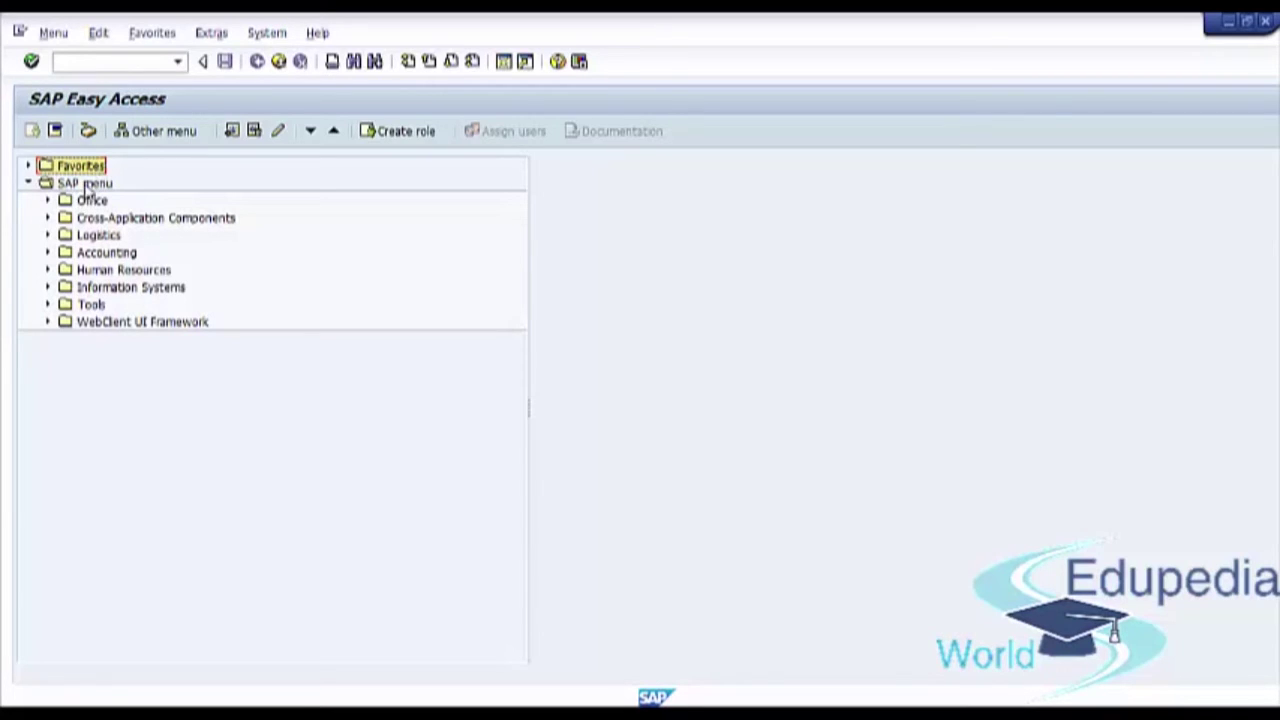
{"action": "left_click", "coordinate": [86, 184]}
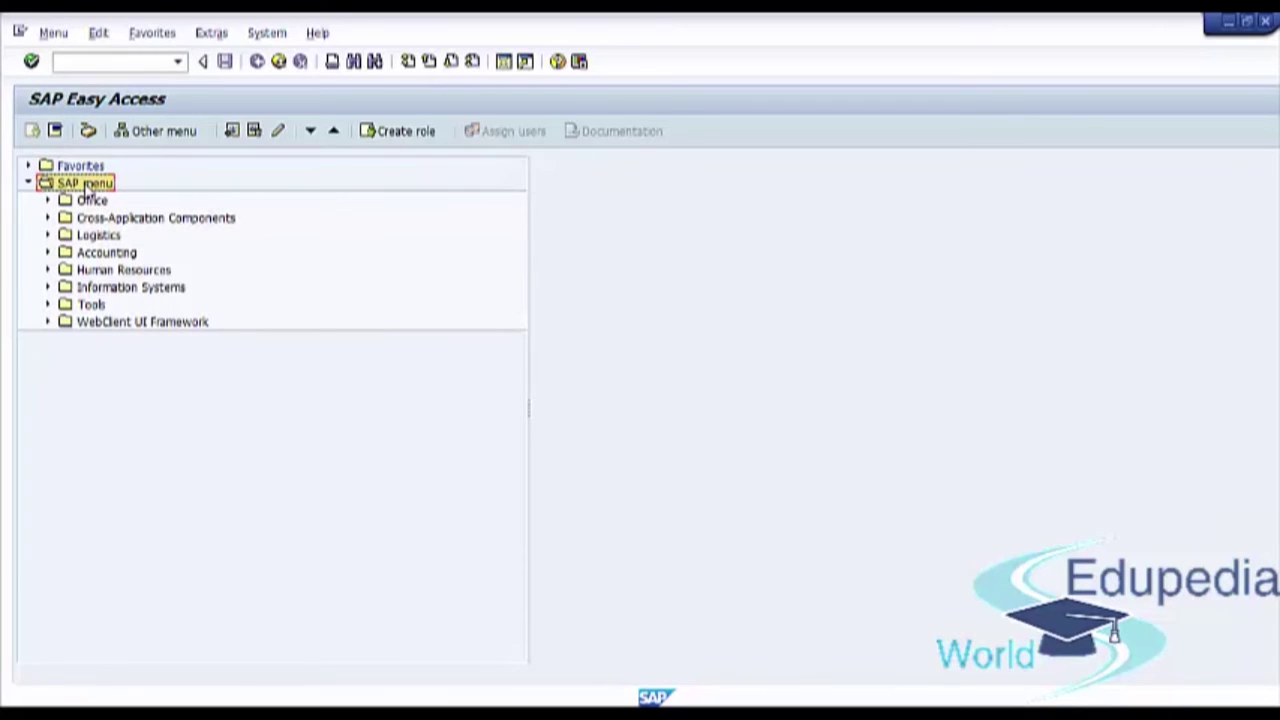
{"action": "left_click", "coordinate": [47, 305]}
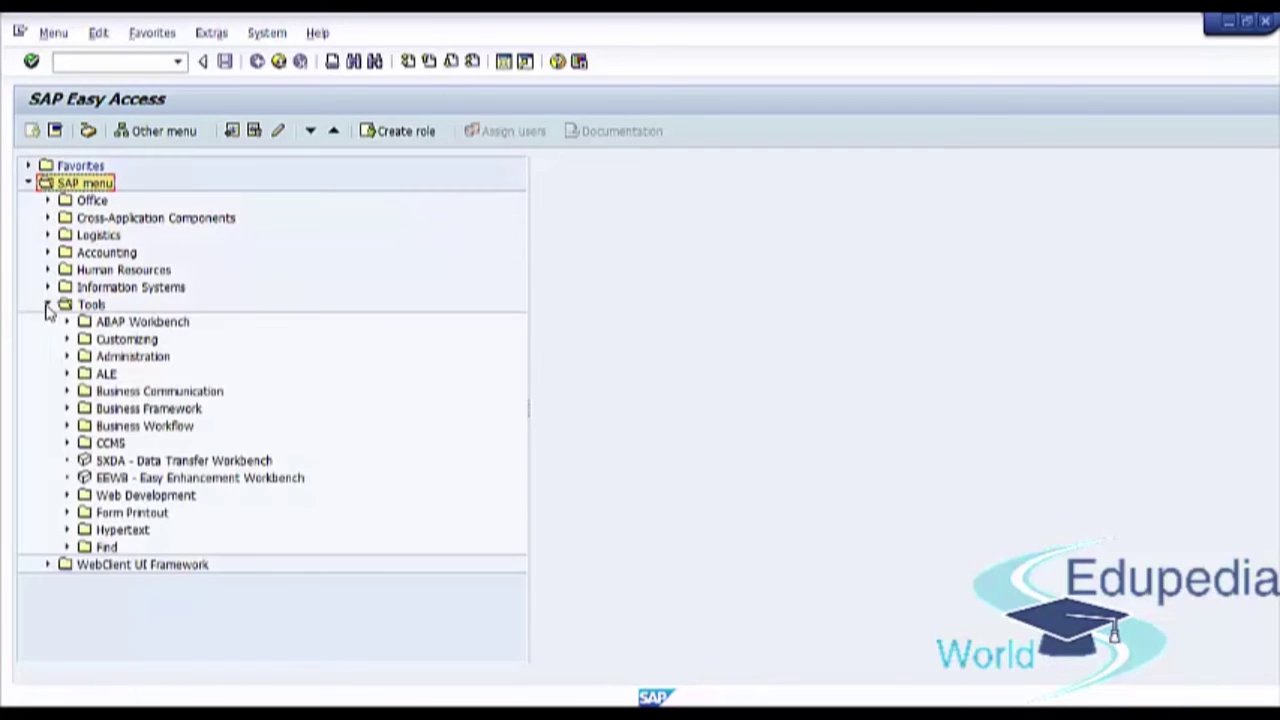
{"action": "left_click", "coordinate": [105, 377]}
{"action": "left_click", "coordinate": [68, 374]}
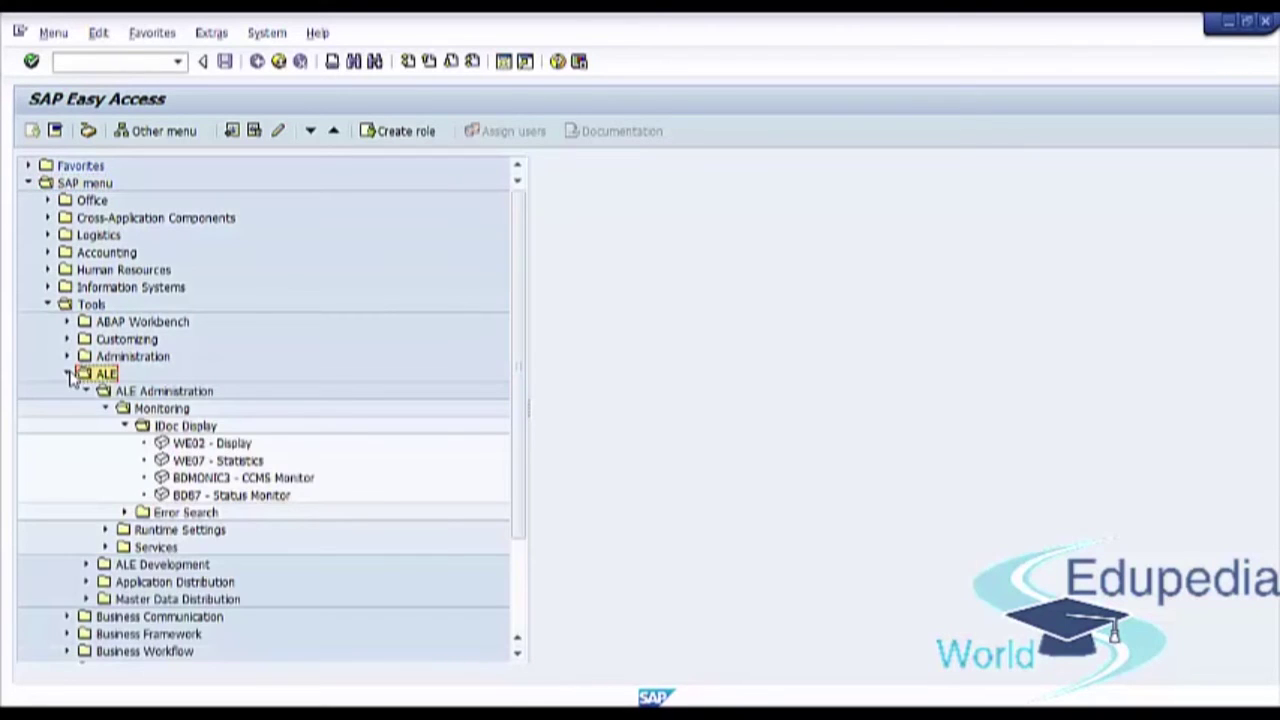
{"action": "left_click", "coordinate": [140, 394]}
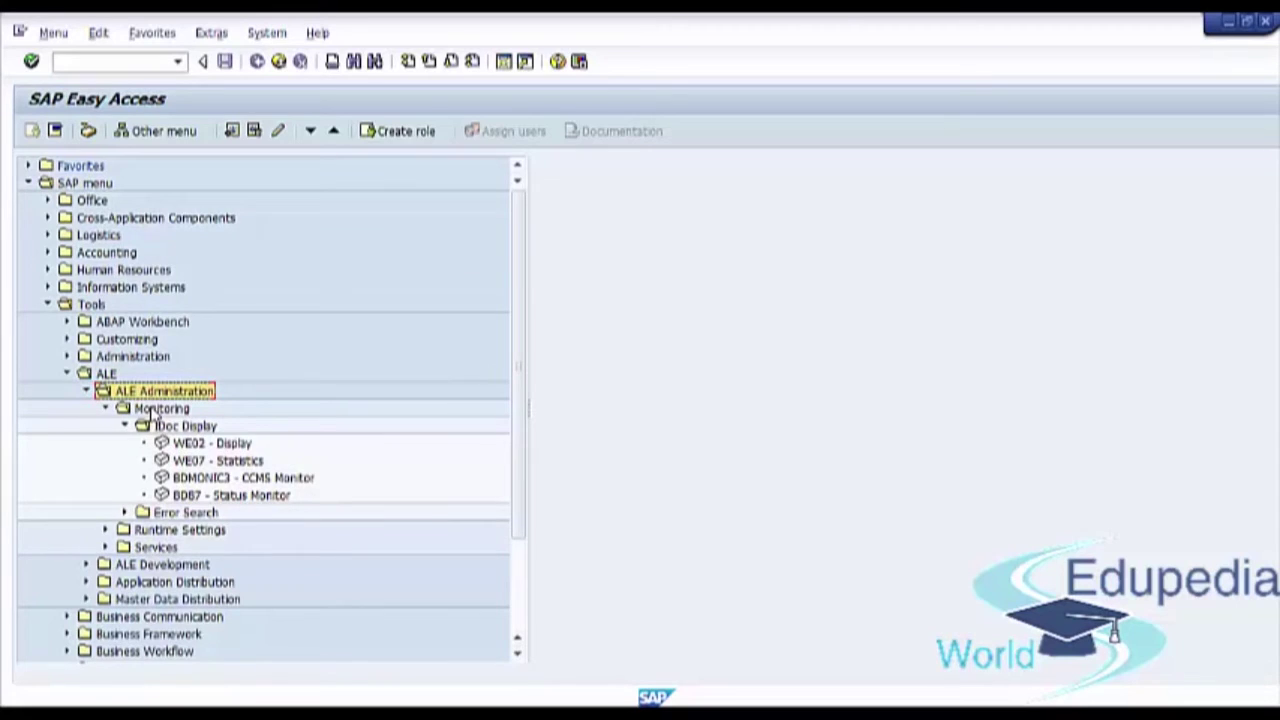
{"action": "left_click", "coordinate": [155, 411]}
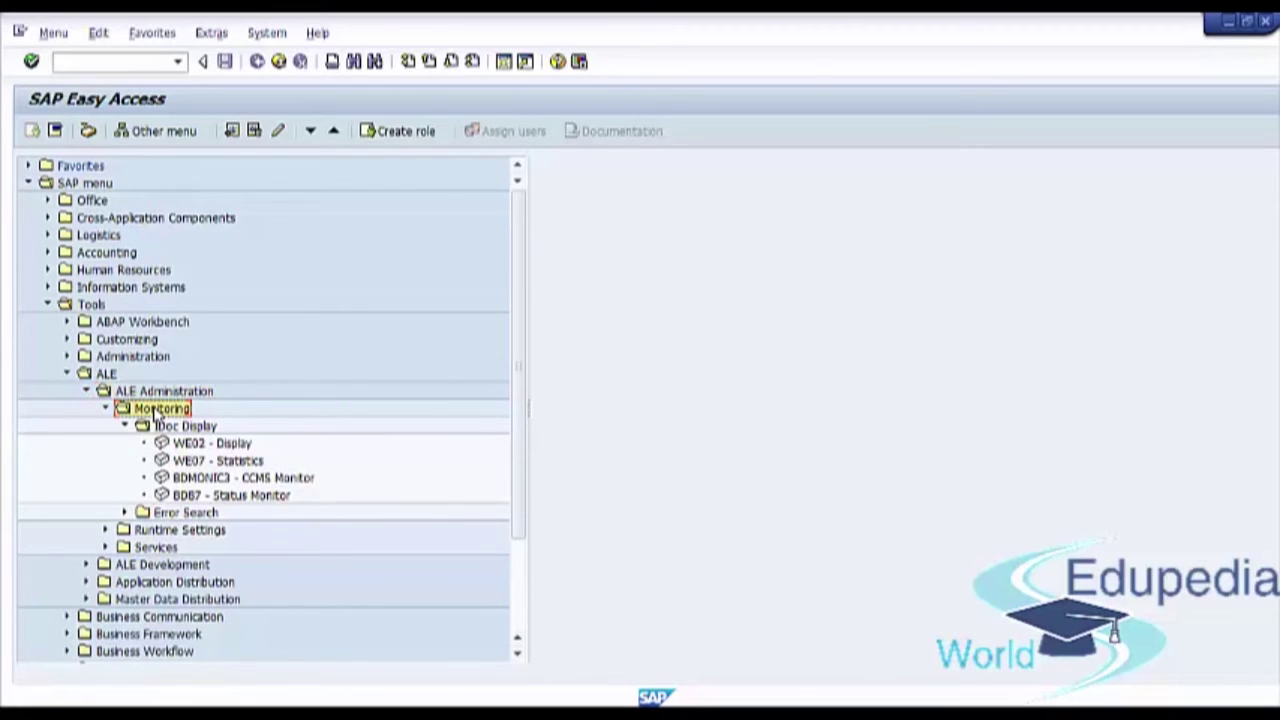
{"action": "left_click", "coordinate": [190, 430]}
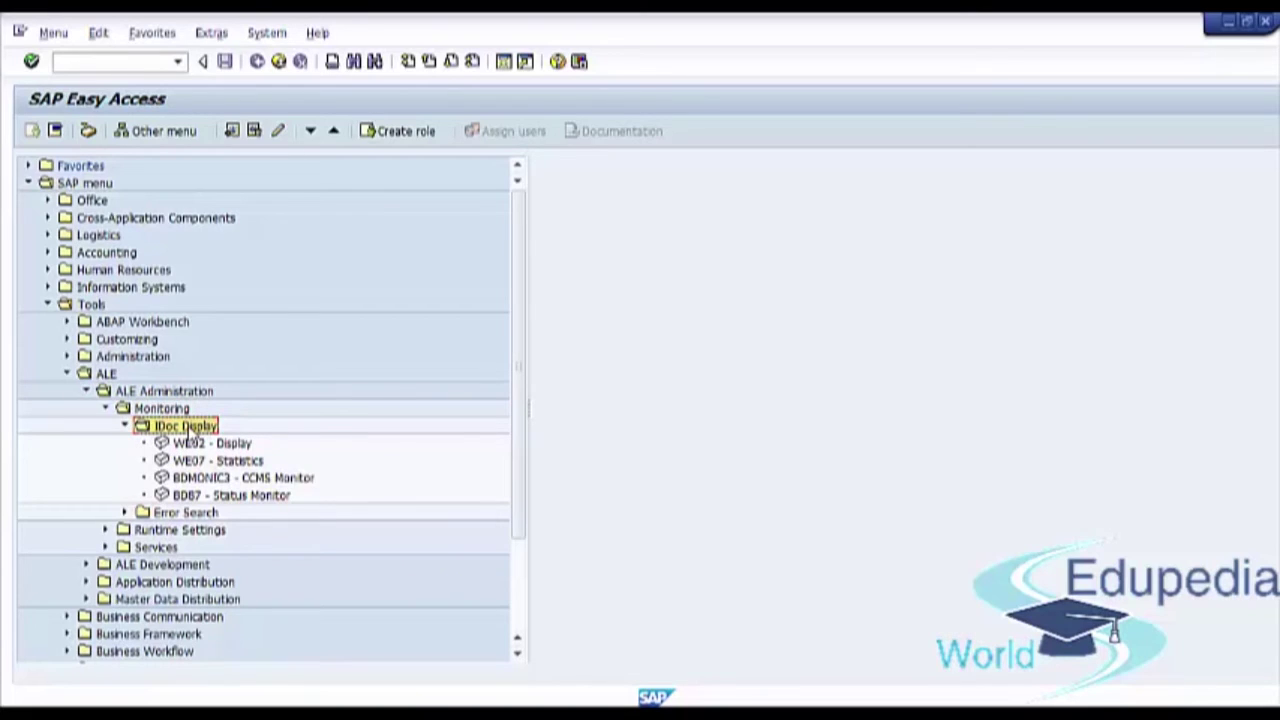
{"action": "left_click", "coordinate": [220, 497]}
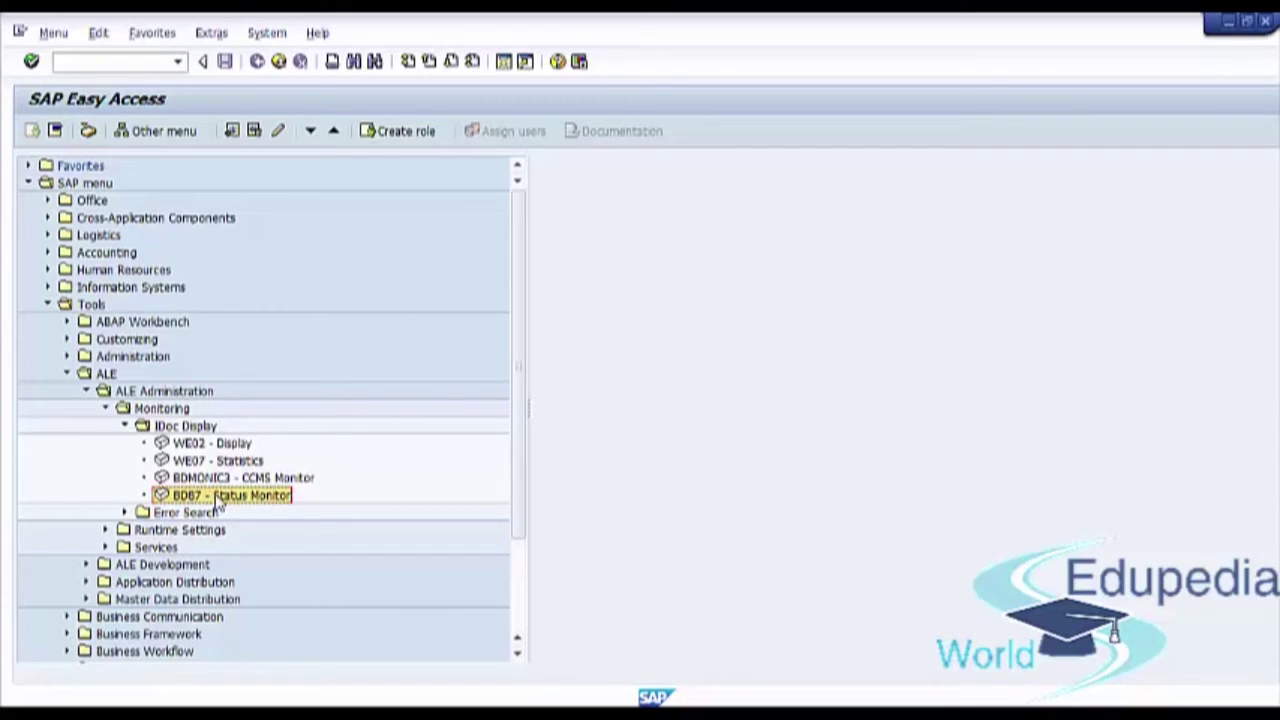
{"action": "double_click", "coordinate": [218, 500]}
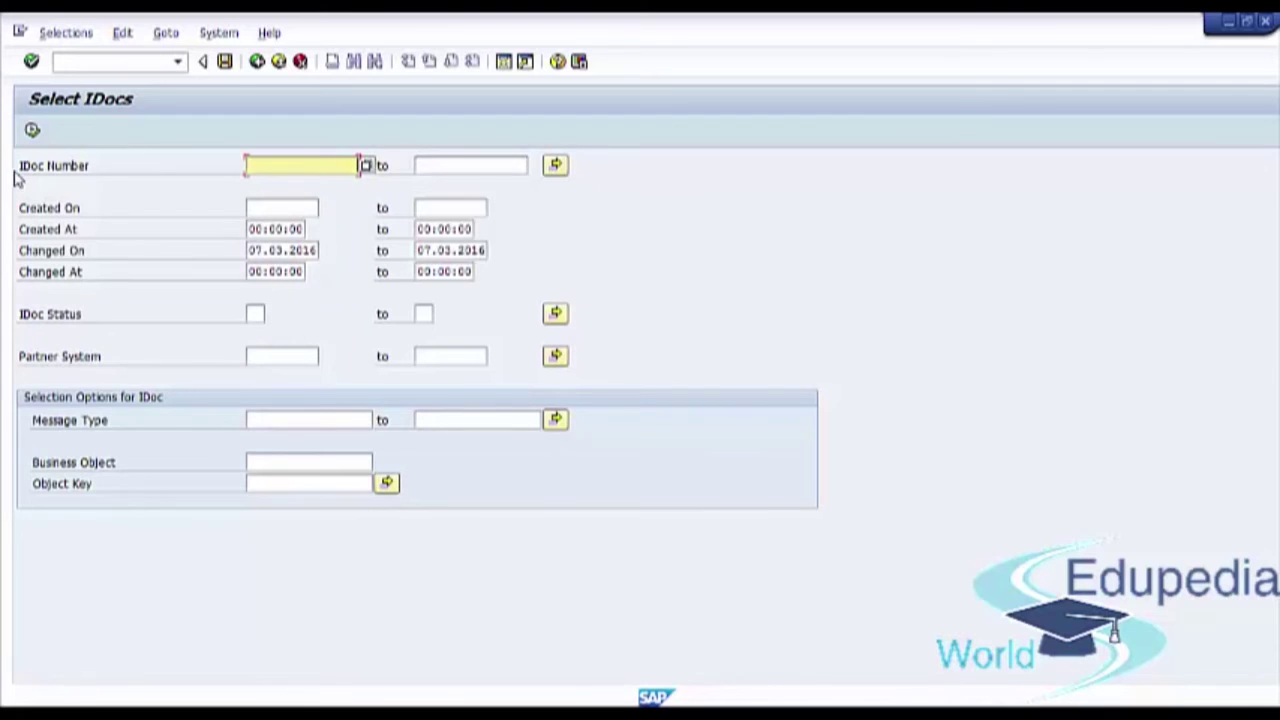
Examine the IDoc selection criteria, from IDoc Number, creation and change dates, status and partner system to Message Type, Business Object and Object Key.
{"action": "left_click_drag", "start_coordinate": [17, 168], "coordinate": [90, 167]}
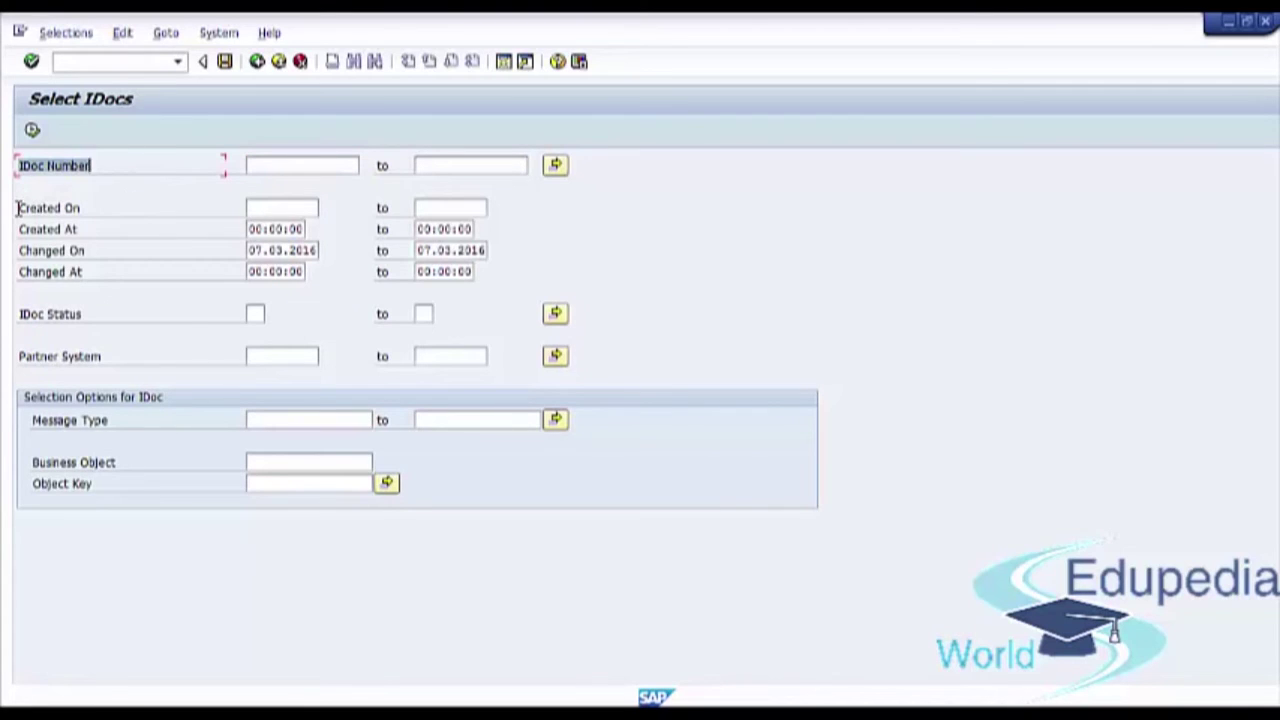
{"action": "left_click_drag", "start_coordinate": [16, 208], "coordinate": [98, 210]}
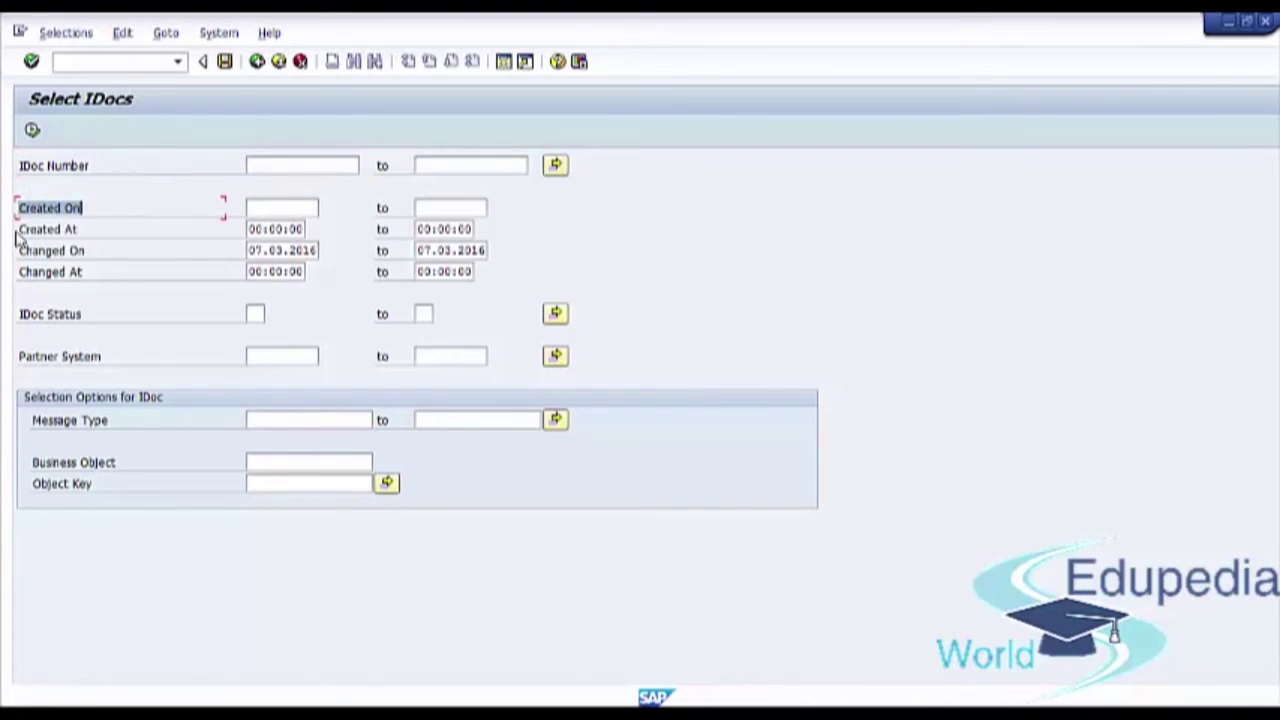
{"action": "left_click_drag", "start_coordinate": [20, 229], "coordinate": [150, 229]}
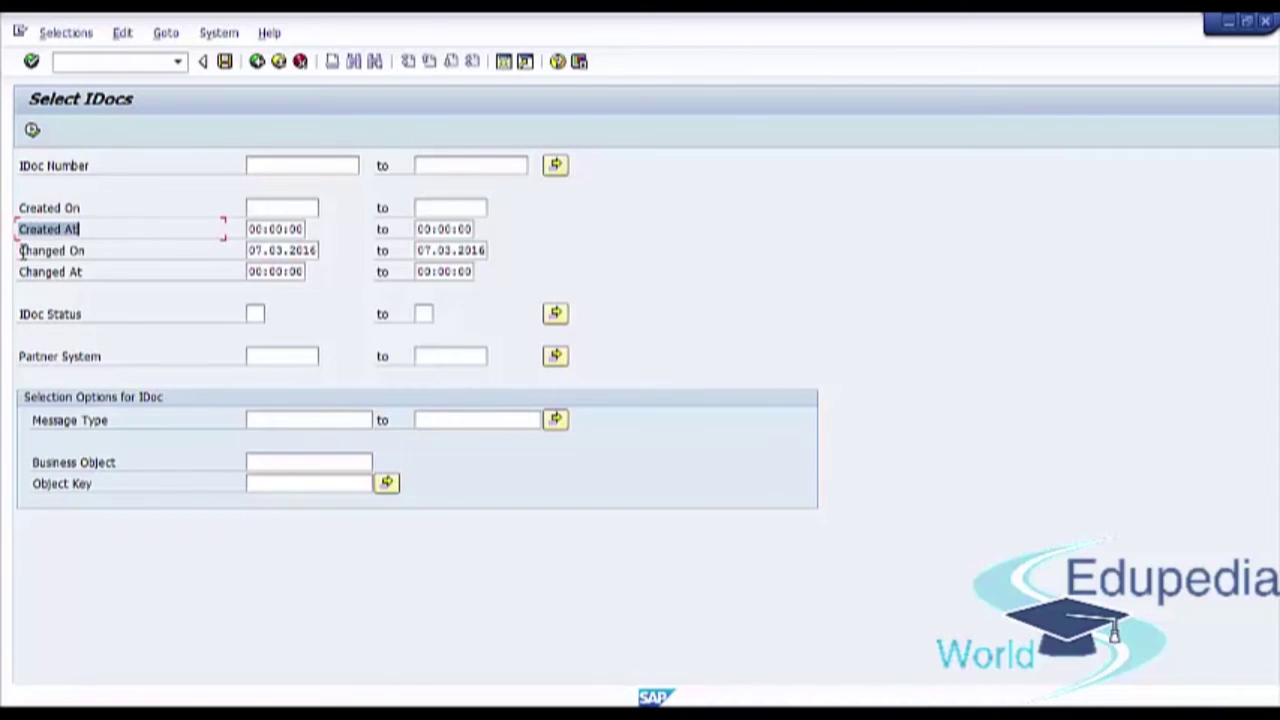
{"action": "left_click_drag", "start_coordinate": [22, 250], "coordinate": [119, 251]}
{"action": "left_click_drag", "start_coordinate": [22, 271], "coordinate": [128, 272]}
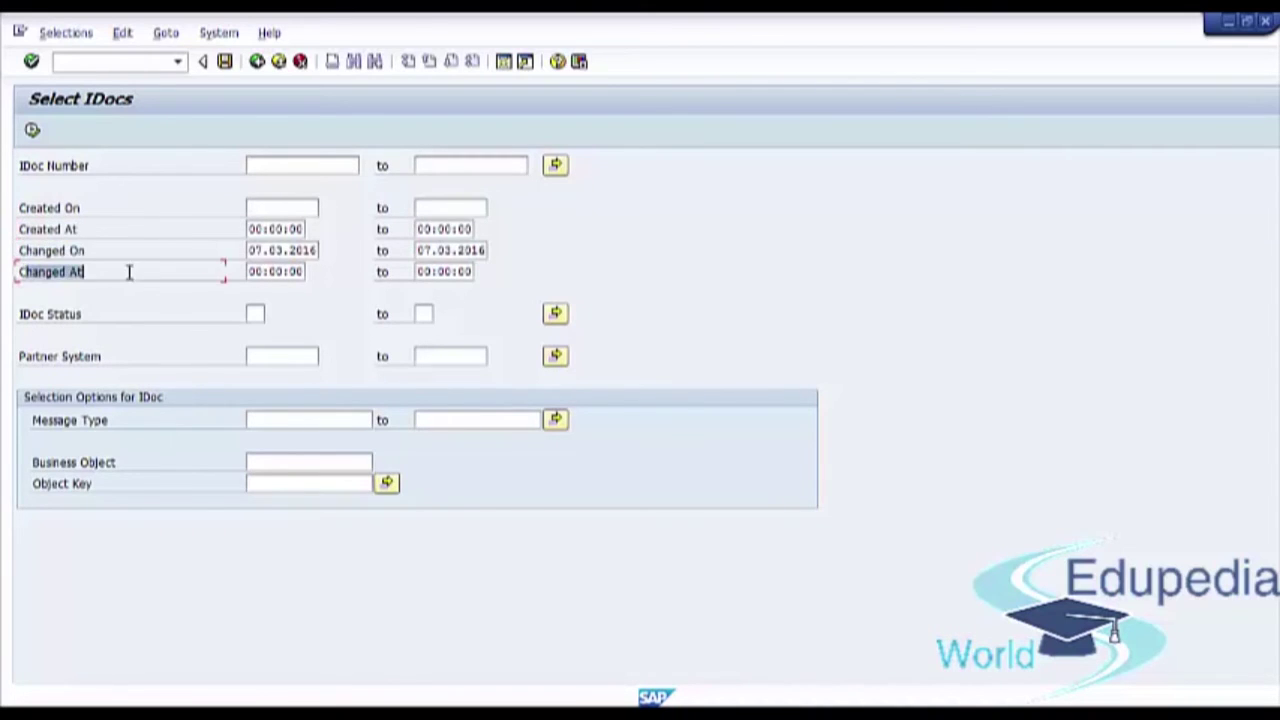
{"action": "left_click_drag", "start_coordinate": [23, 309], "coordinate": [211, 309]}
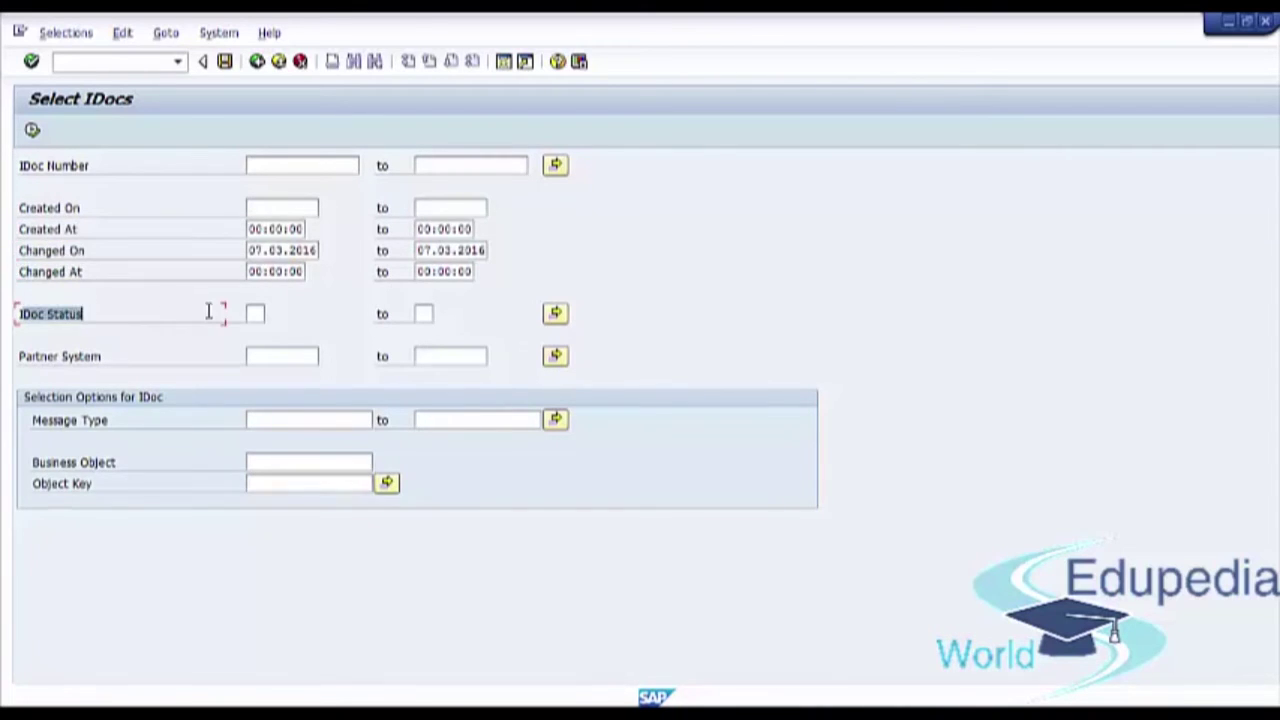
{"action": "left_click_drag", "start_coordinate": [18, 356], "coordinate": [133, 357]}
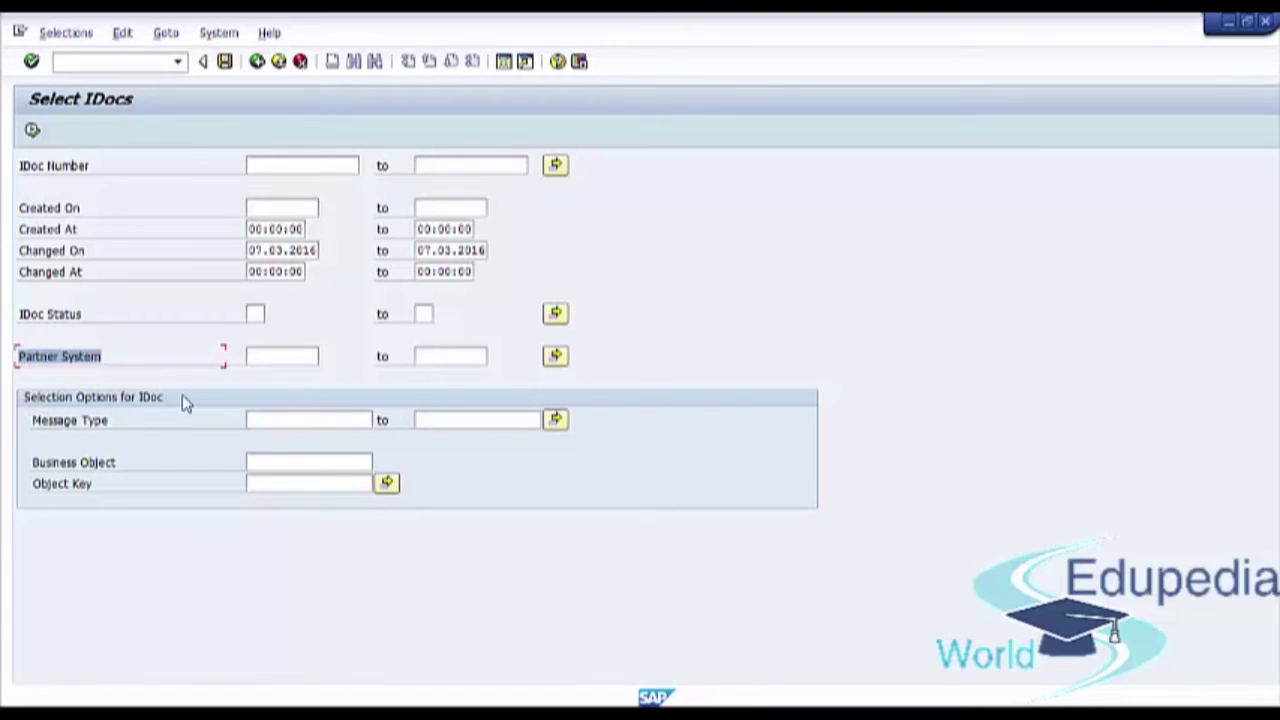
{"action": "left_click_drag", "start_coordinate": [33, 420], "coordinate": [181, 430]}
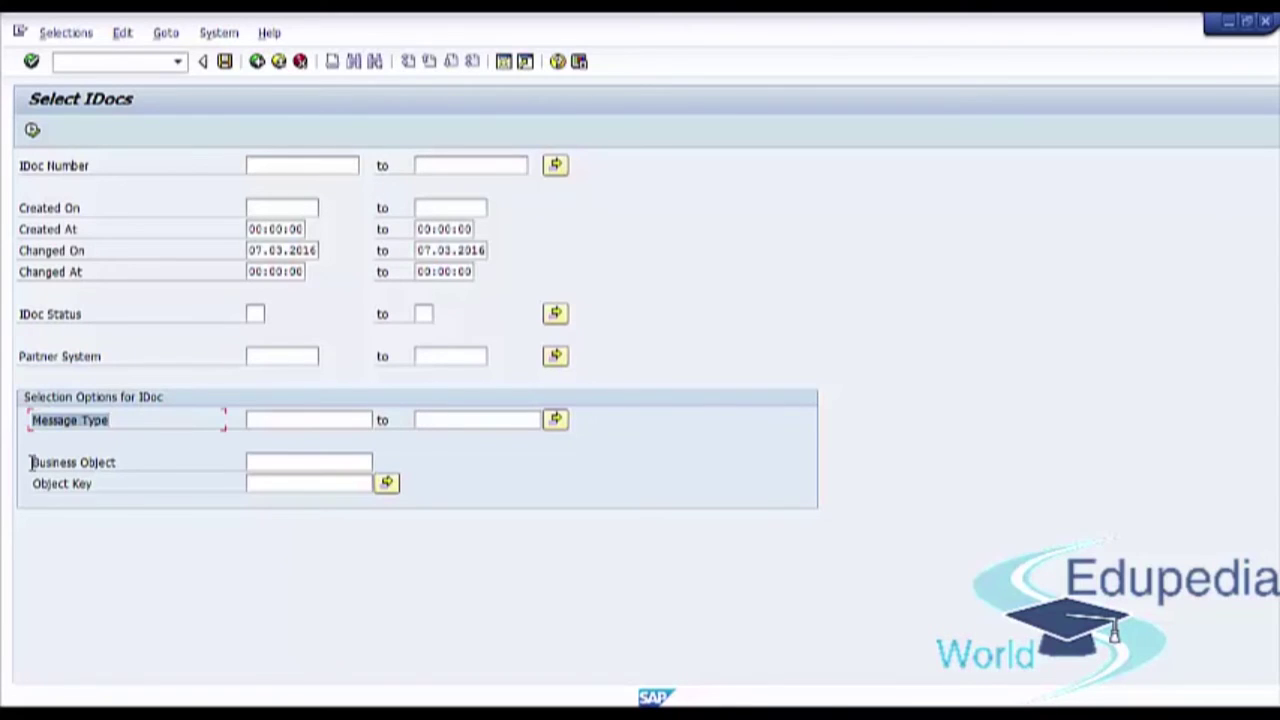
{"action": "left_click_drag", "start_coordinate": [31, 460], "coordinate": [138, 483]}
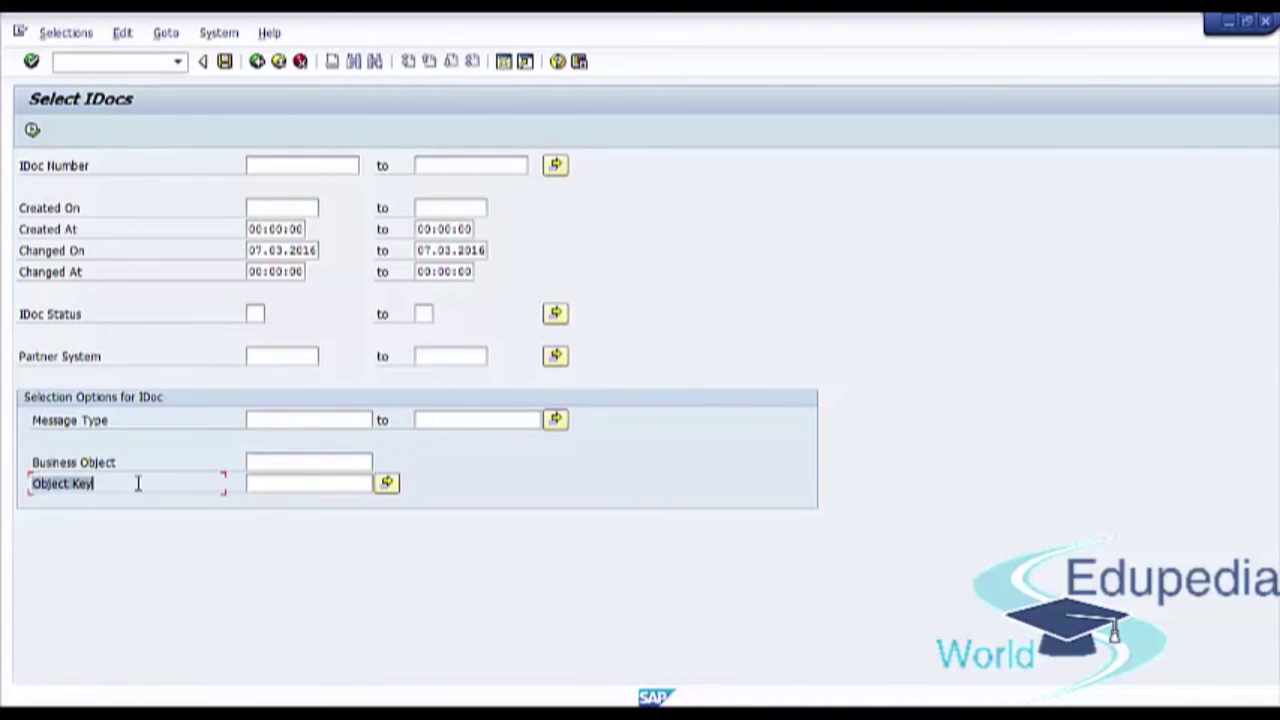
Set the Changed On start date to 07.03.2014 and run the IDoc selection.
{"action": "left_click", "coordinate": [313, 251]}
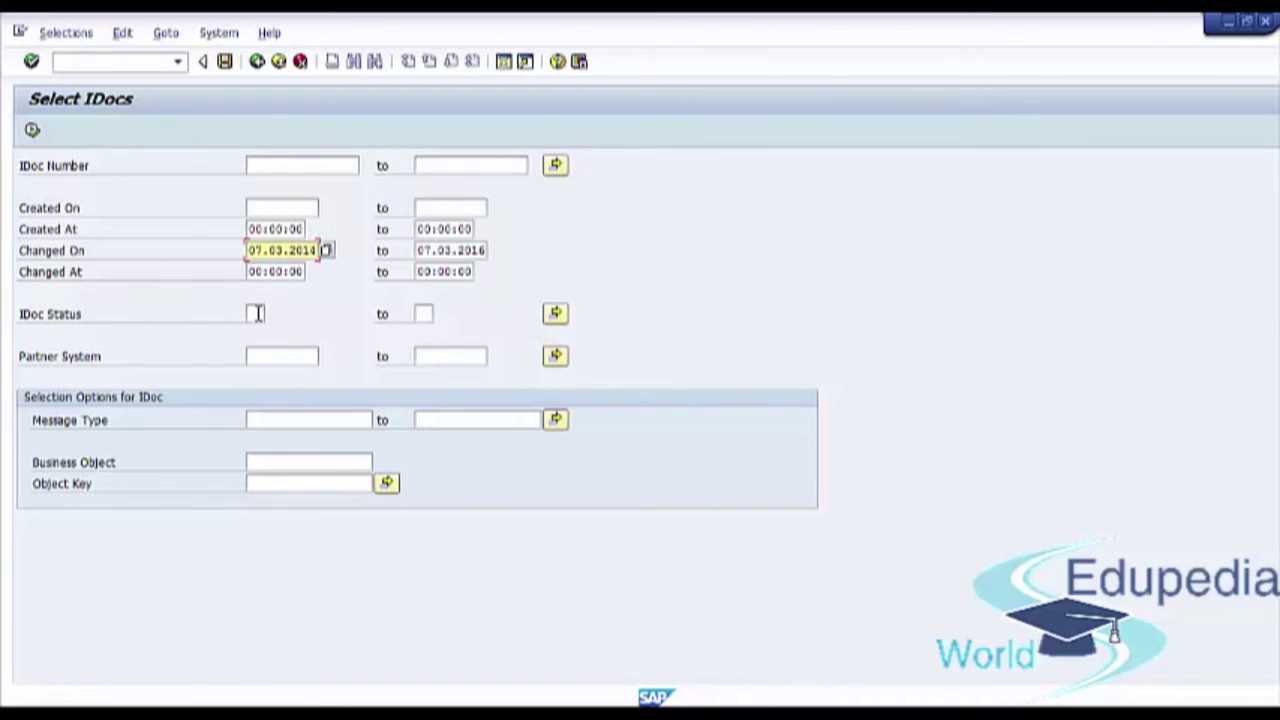
{"action": "left_click", "coordinate": [33, 133]}
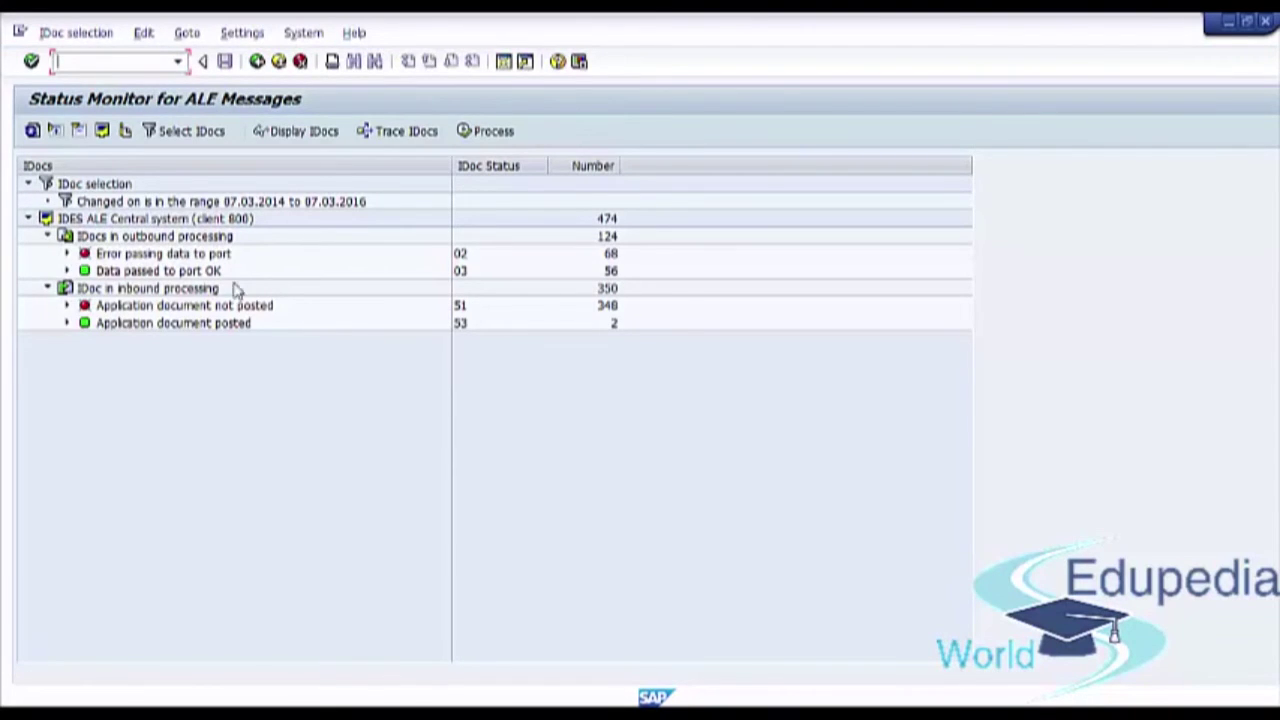
Examine the IDoc selection criteria, the IDES ALE Central system node and the two status groups under IDocs in outbound processing.
{"action": "left_click", "coordinate": [89, 189]}
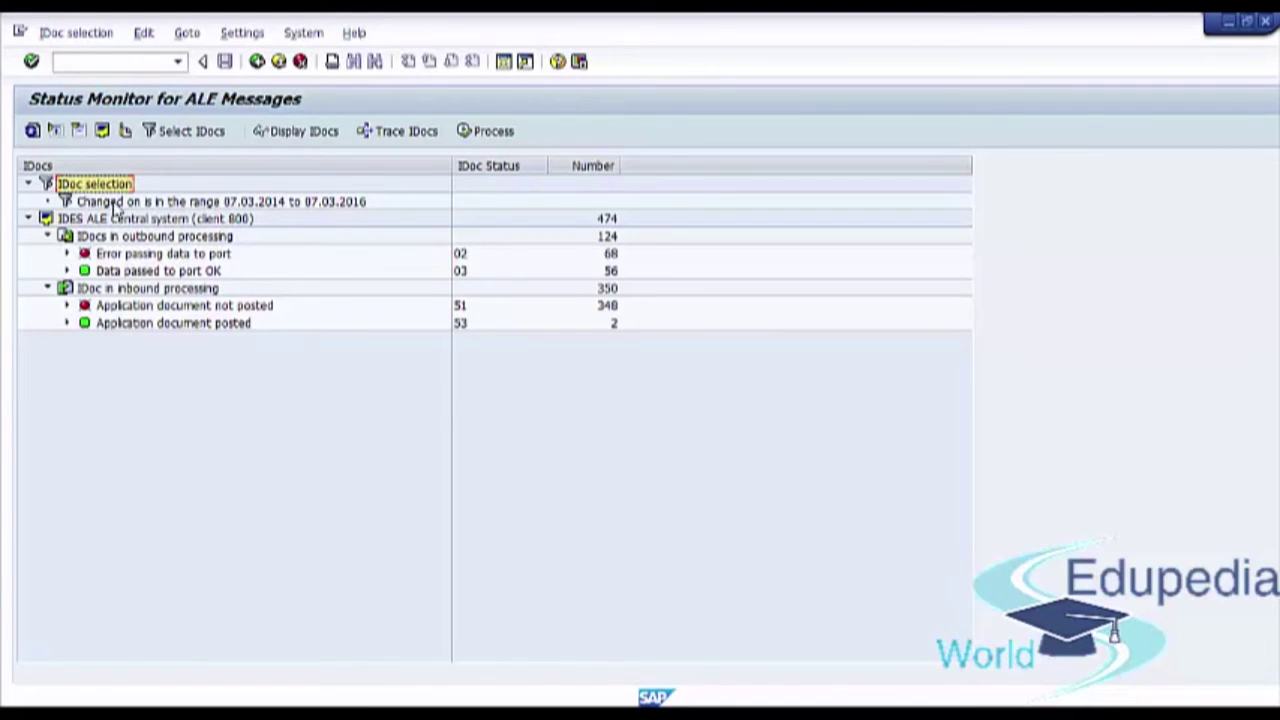
{"action": "left_click", "coordinate": [112, 202]}
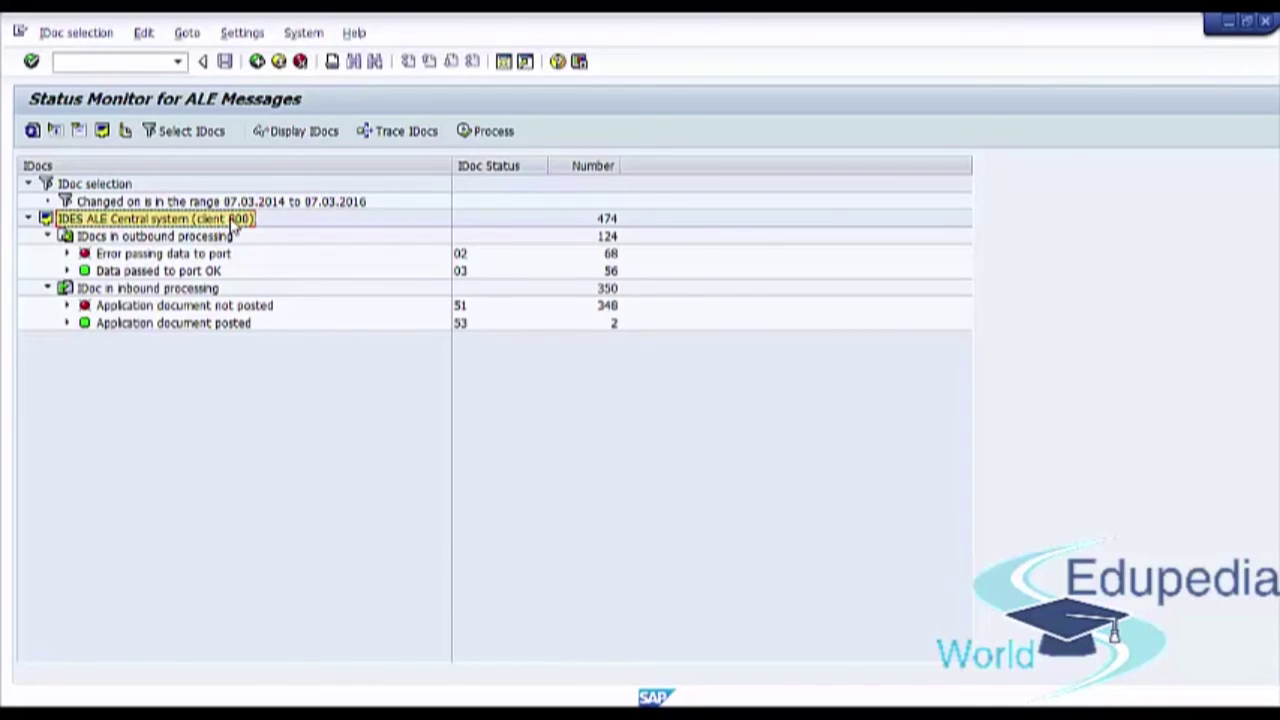
{"action": "left_click", "coordinate": [114, 238]}
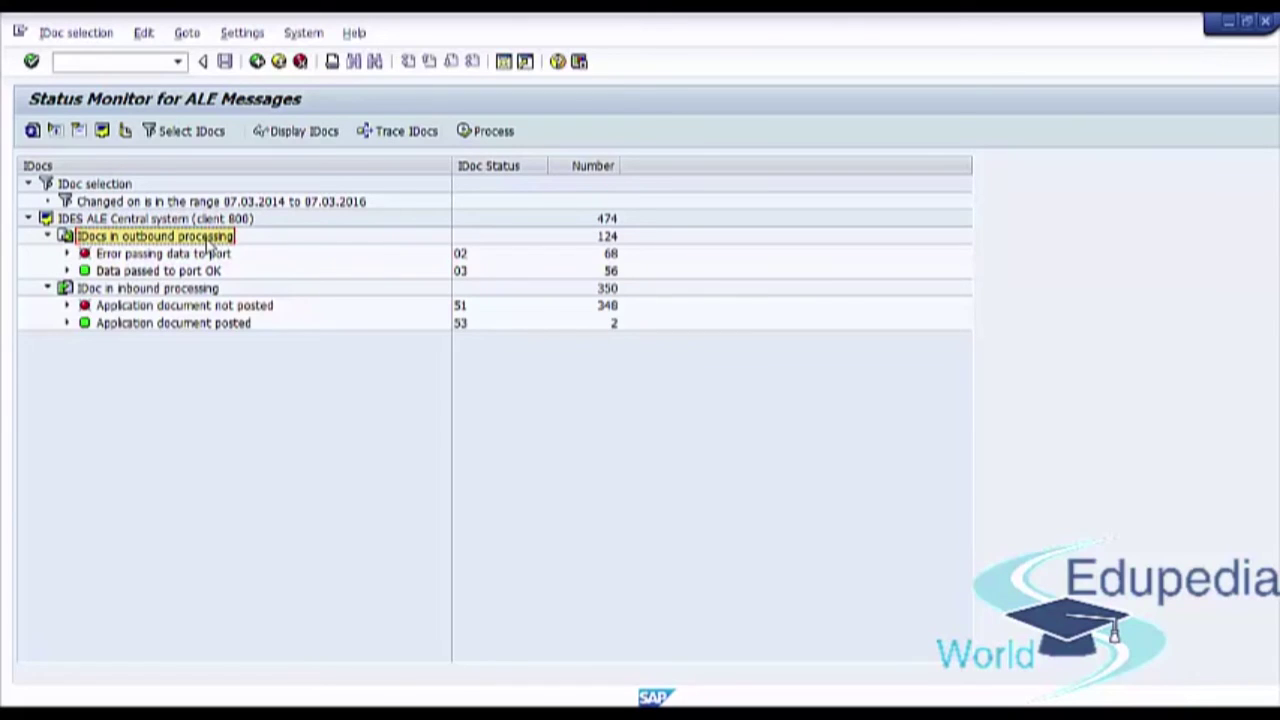
{"action": "left_click", "coordinate": [111, 257]}
{"action": "left_click", "coordinate": [122, 272]}
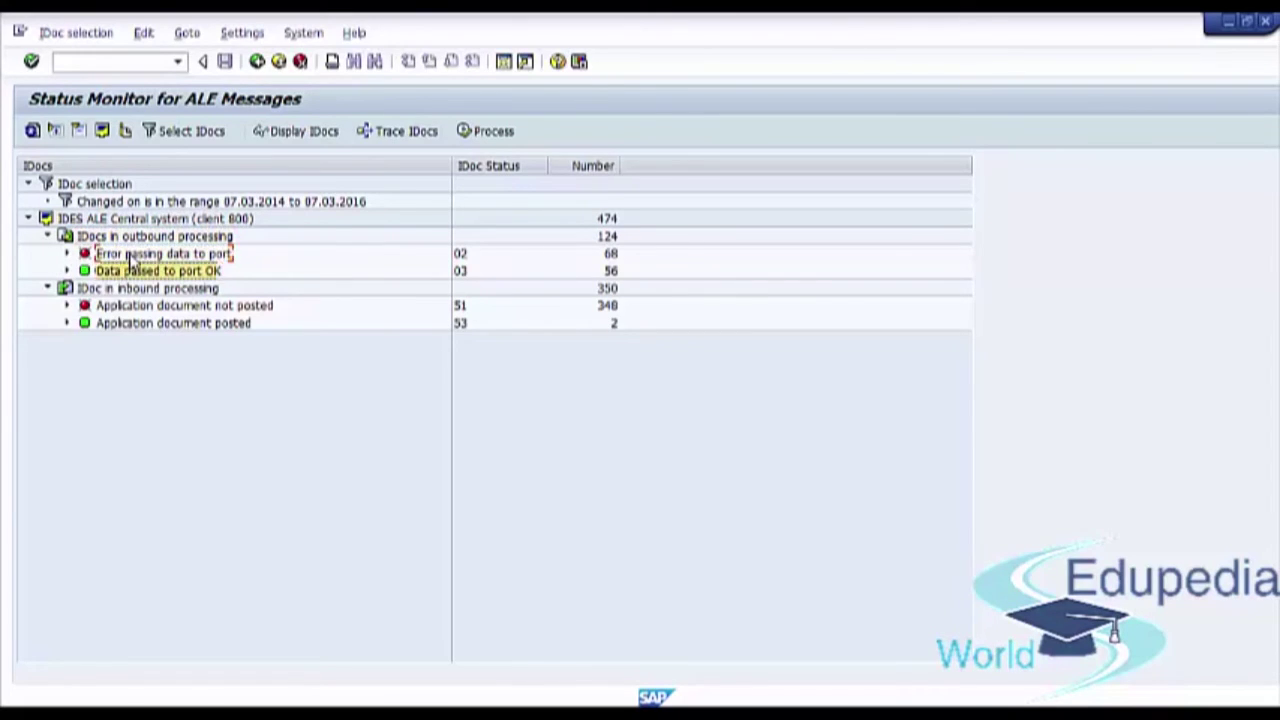
{"action": "left_click", "coordinate": [130, 256]}
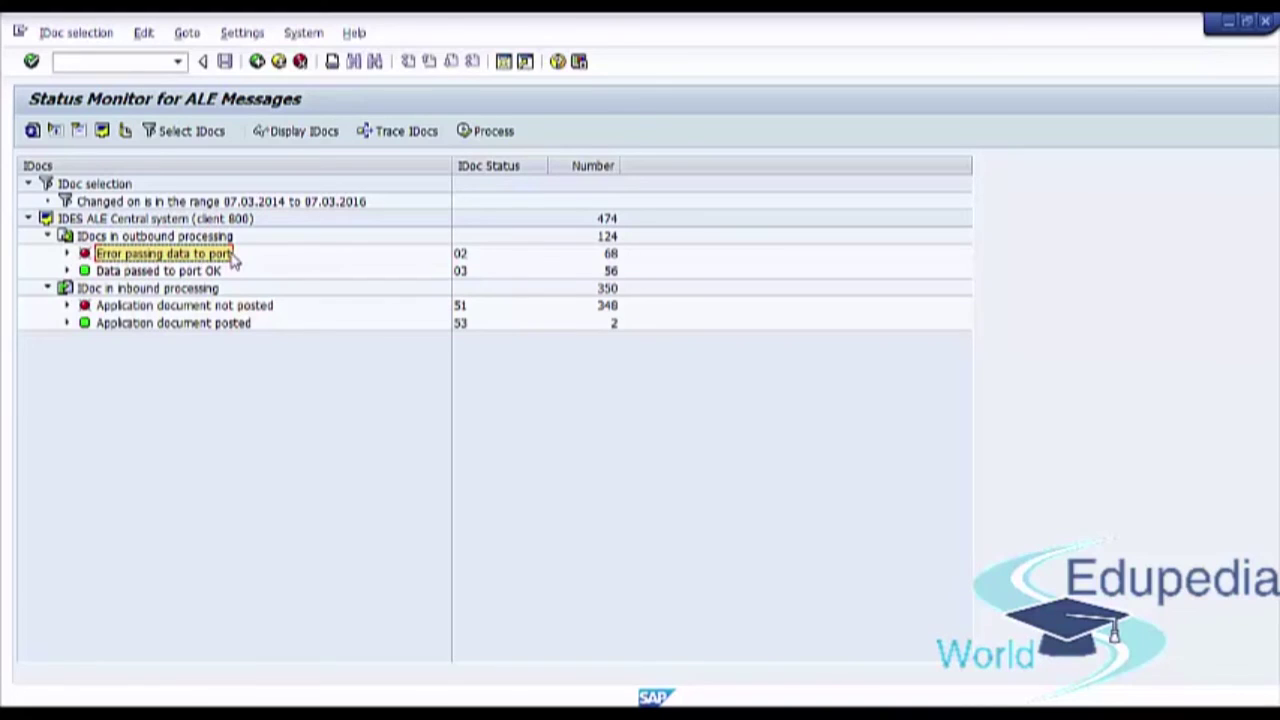
{"action": "left_click", "coordinate": [118, 273]}
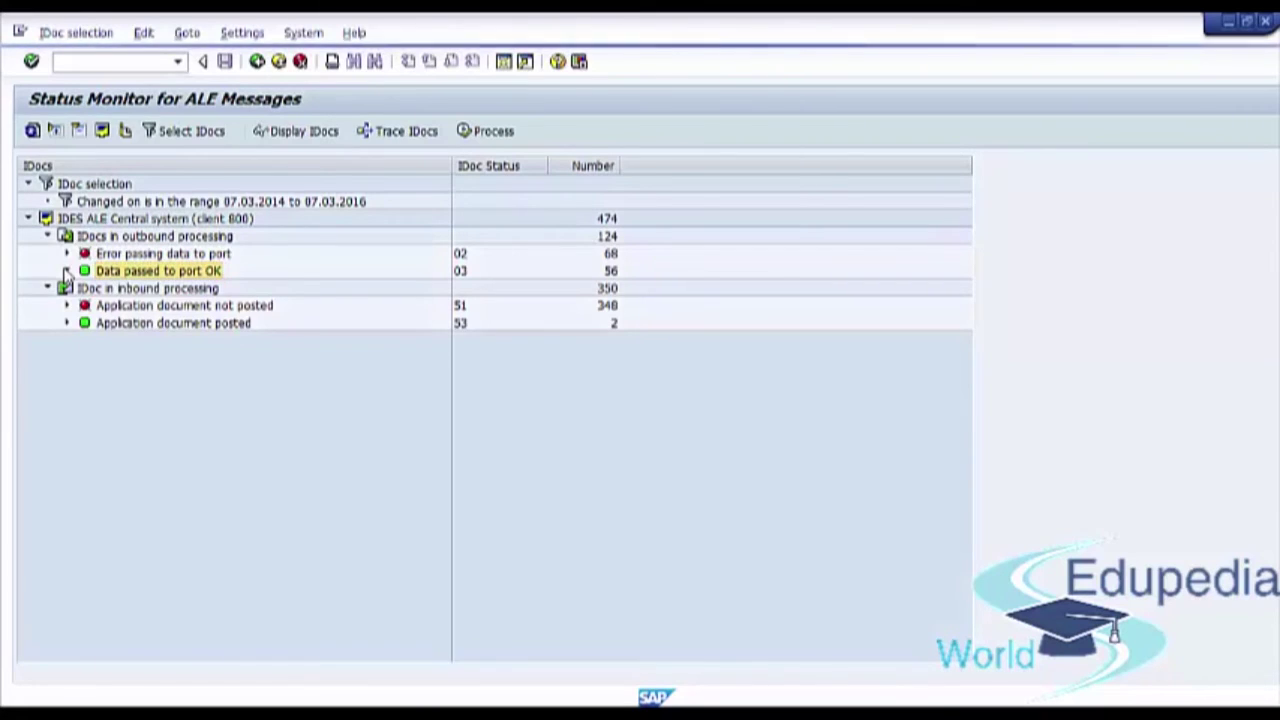
Expand the outbound nodes Data passed to port OK, Error passing data to port and HRMD_A, and widen the IDocs column.
{"action": "left_click", "coordinate": [66, 271]}
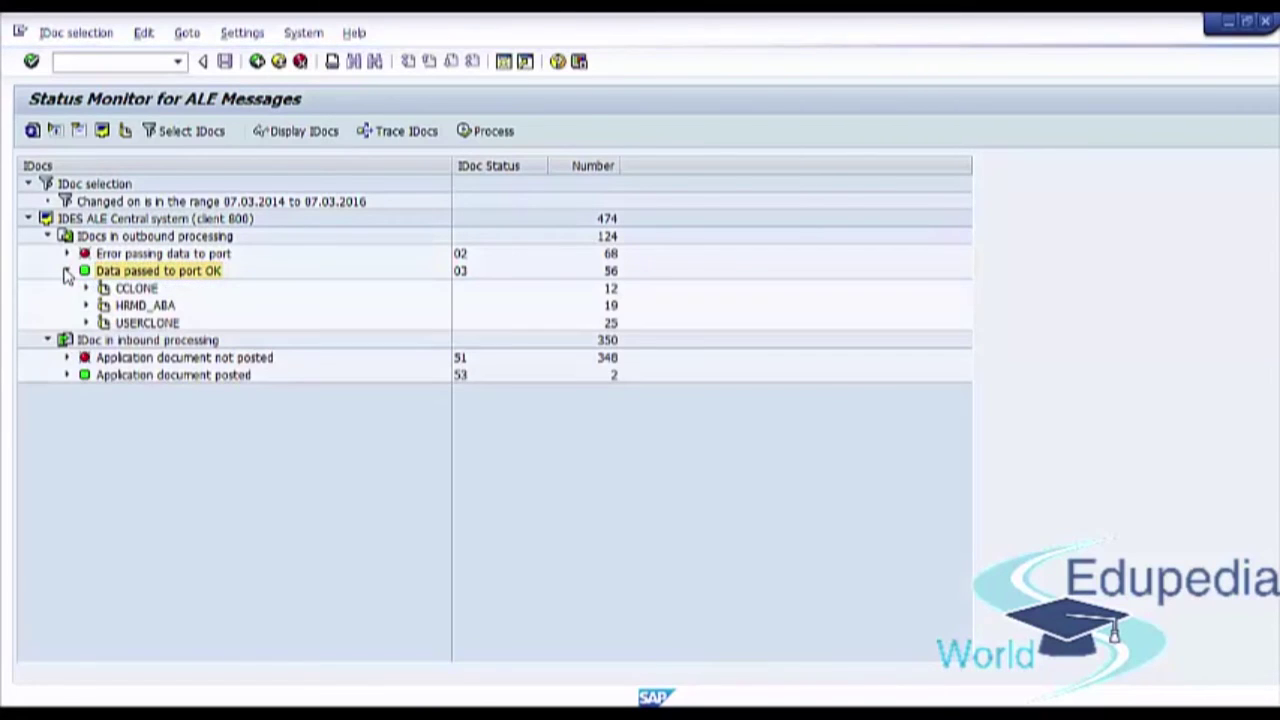
{"action": "left_click", "coordinate": [66, 255]}
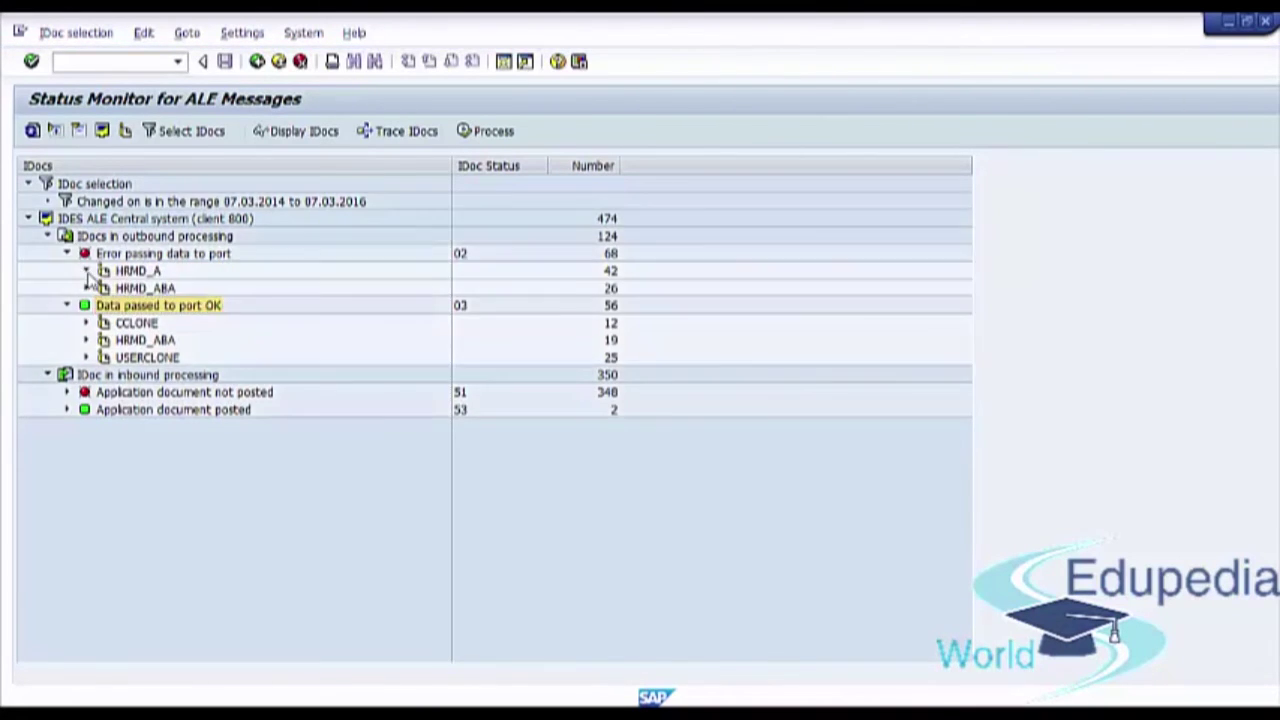
{"action": "left_click", "coordinate": [87, 272]}
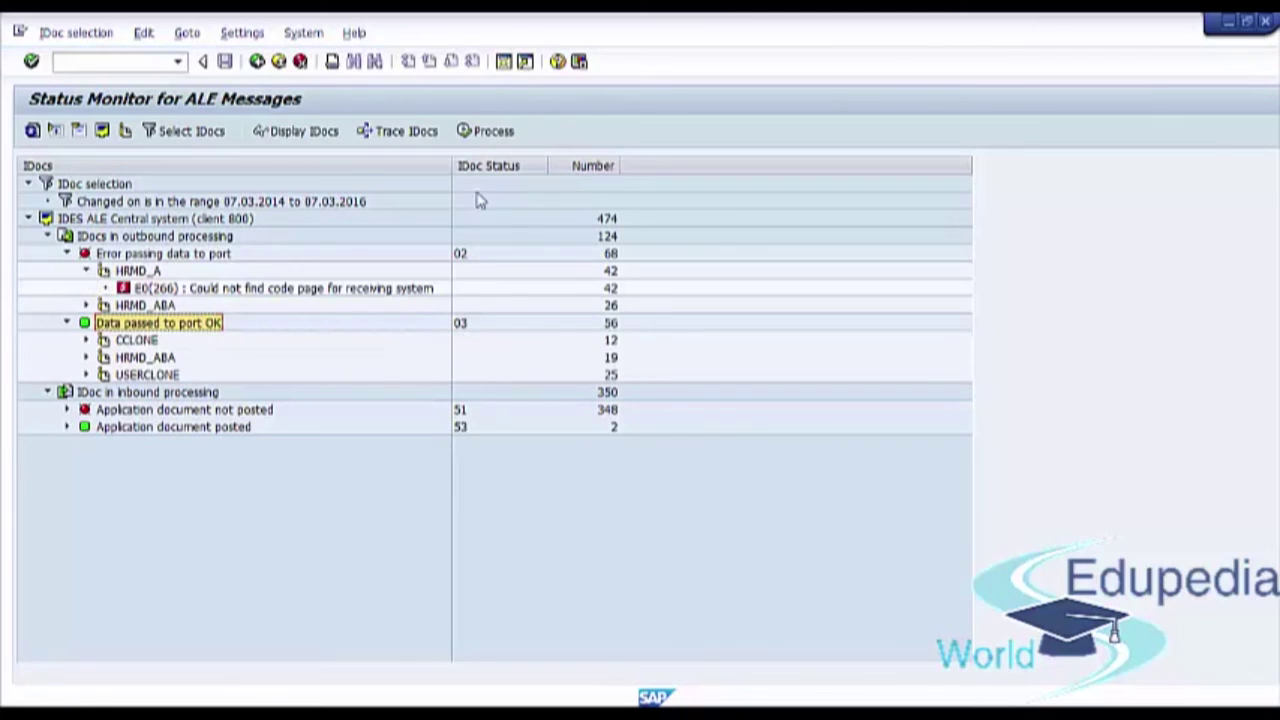
{"action": "left_click_drag", "start_coordinate": [459, 166], "coordinate": [598, 167]}
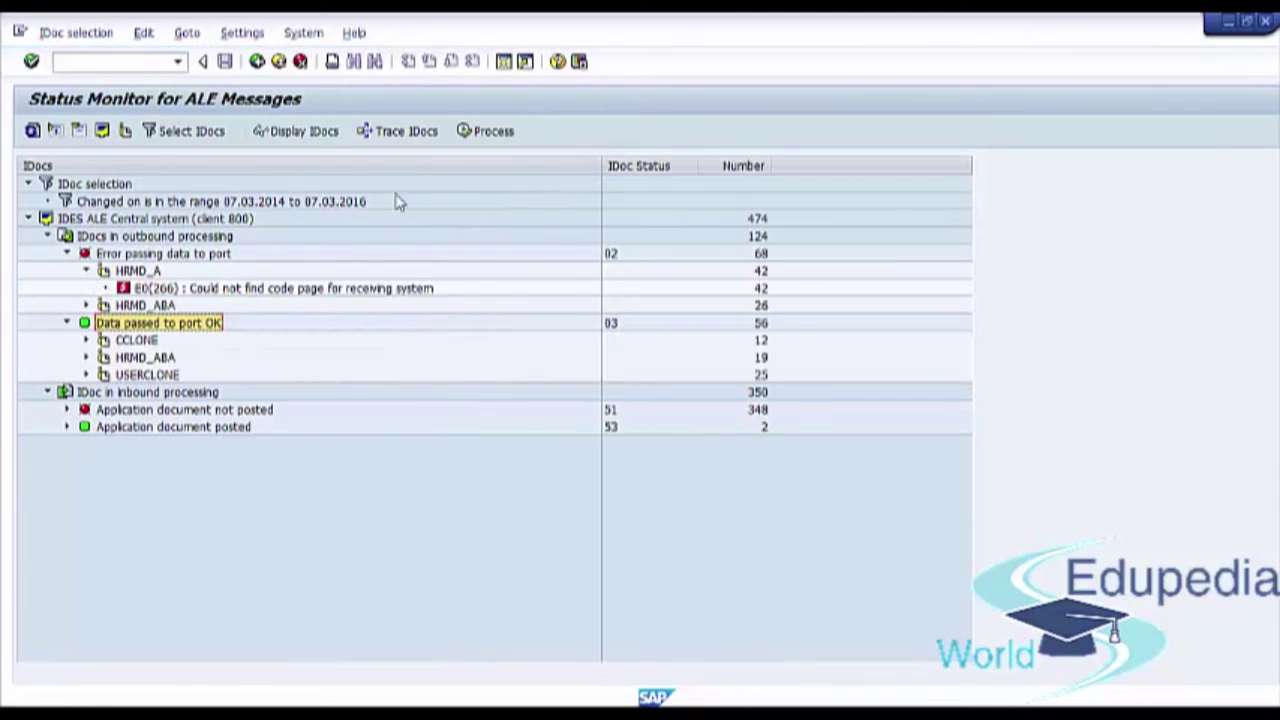
Open the list of HRMD_A IDocs with error E0(266) and look through its entries.
{"action": "left_click", "coordinate": [240, 292]}
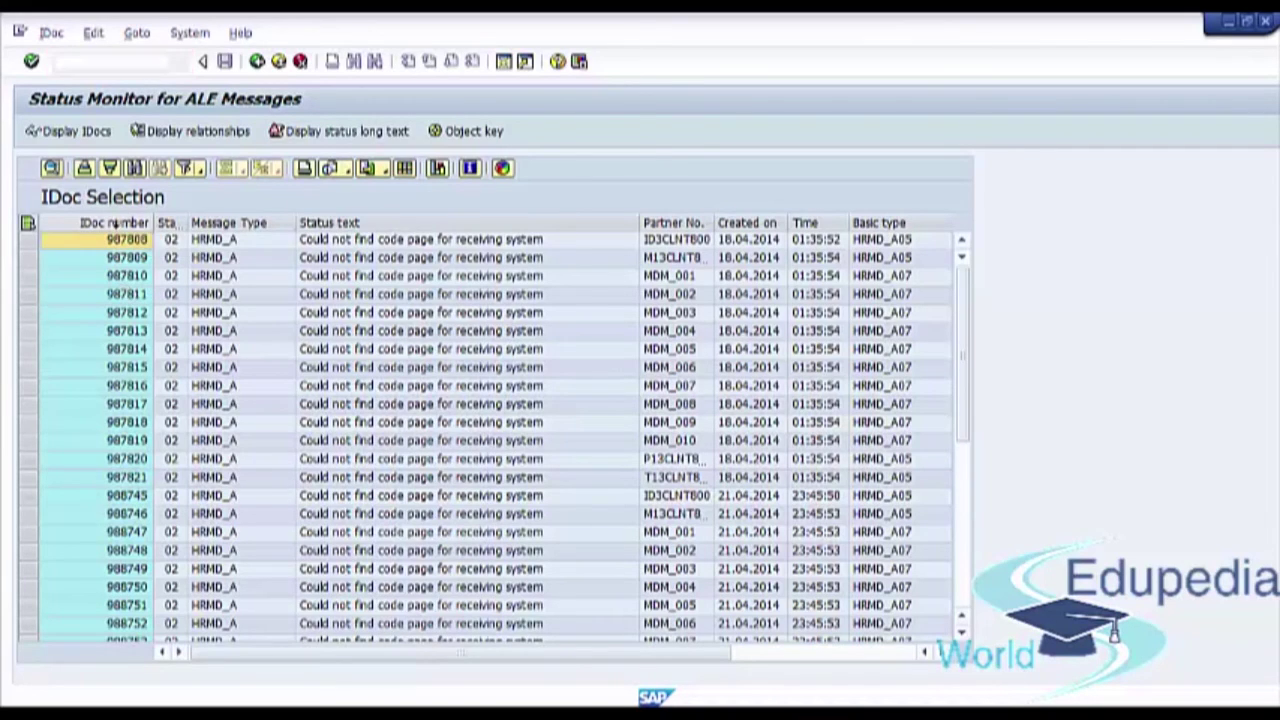
{"action": "left_click", "coordinate": [140, 223]}
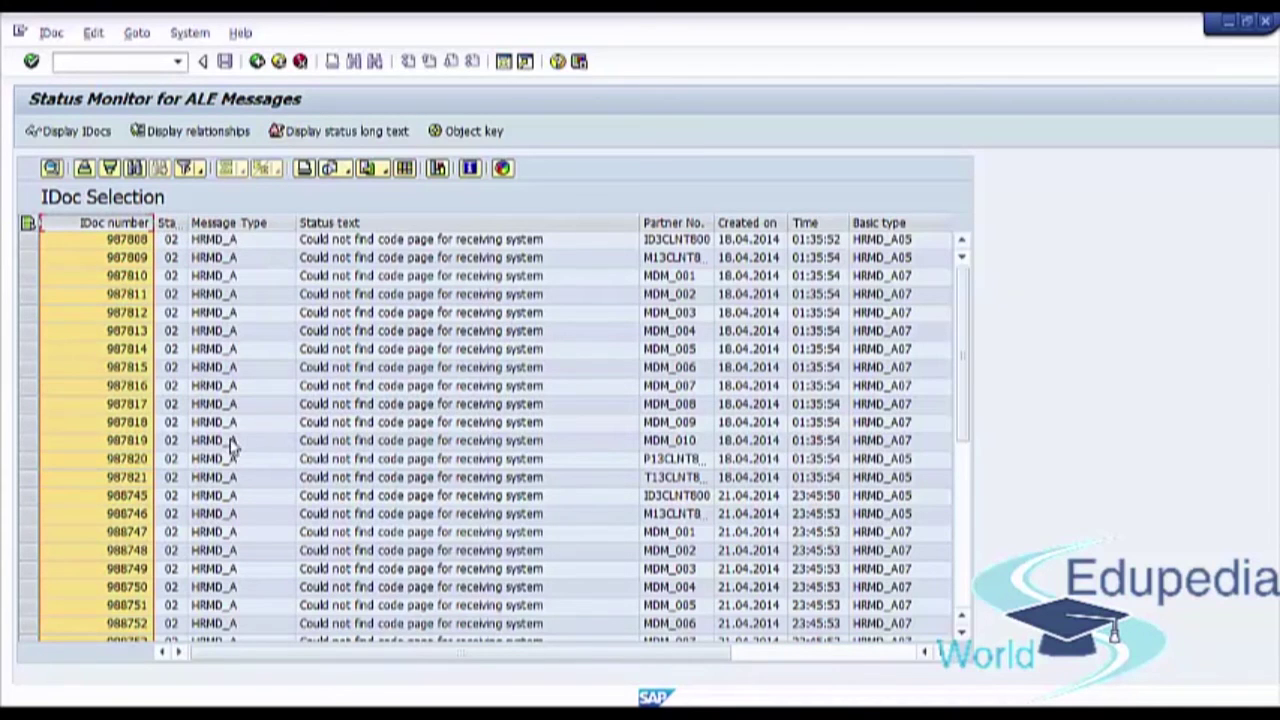
{"action": "left_click", "coordinate": [344, 428]}
{"action": "scroll", "coordinate": [355, 462], "scroll_direction": "down", "scroll_amount": 7}
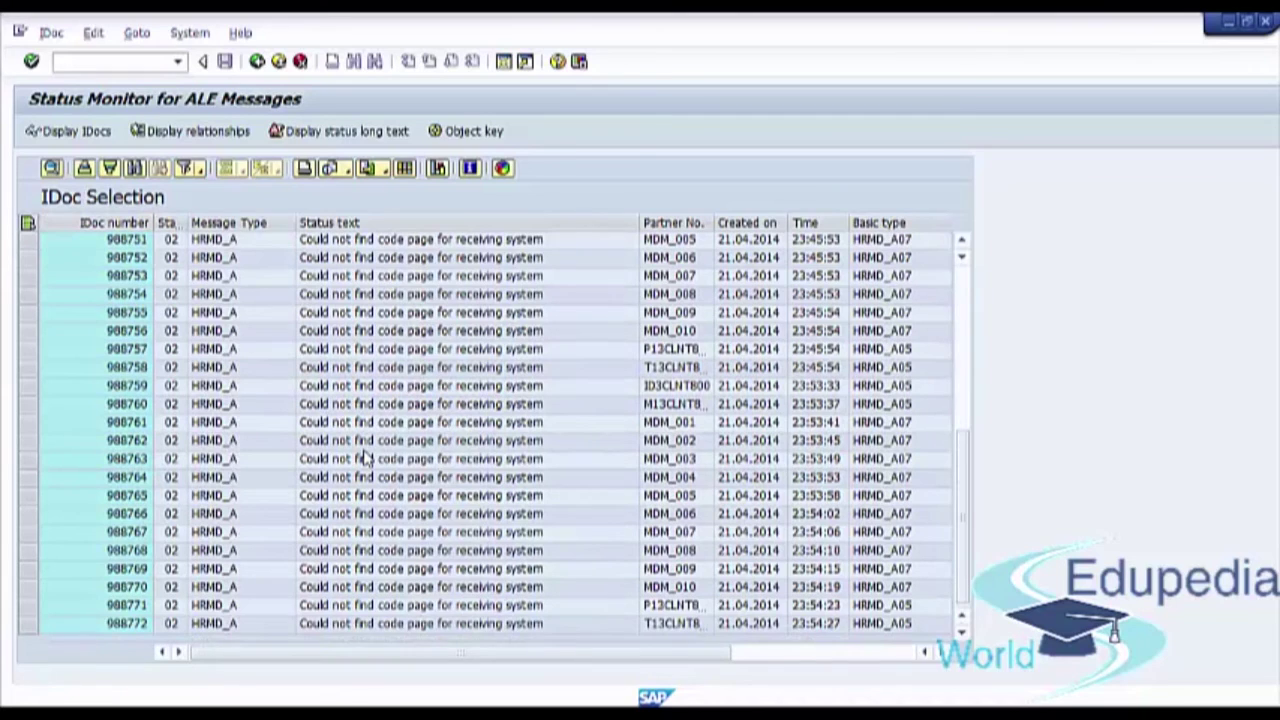
{"action": "scroll", "coordinate": [365, 457], "scroll_direction": "up", "scroll_amount": 7}
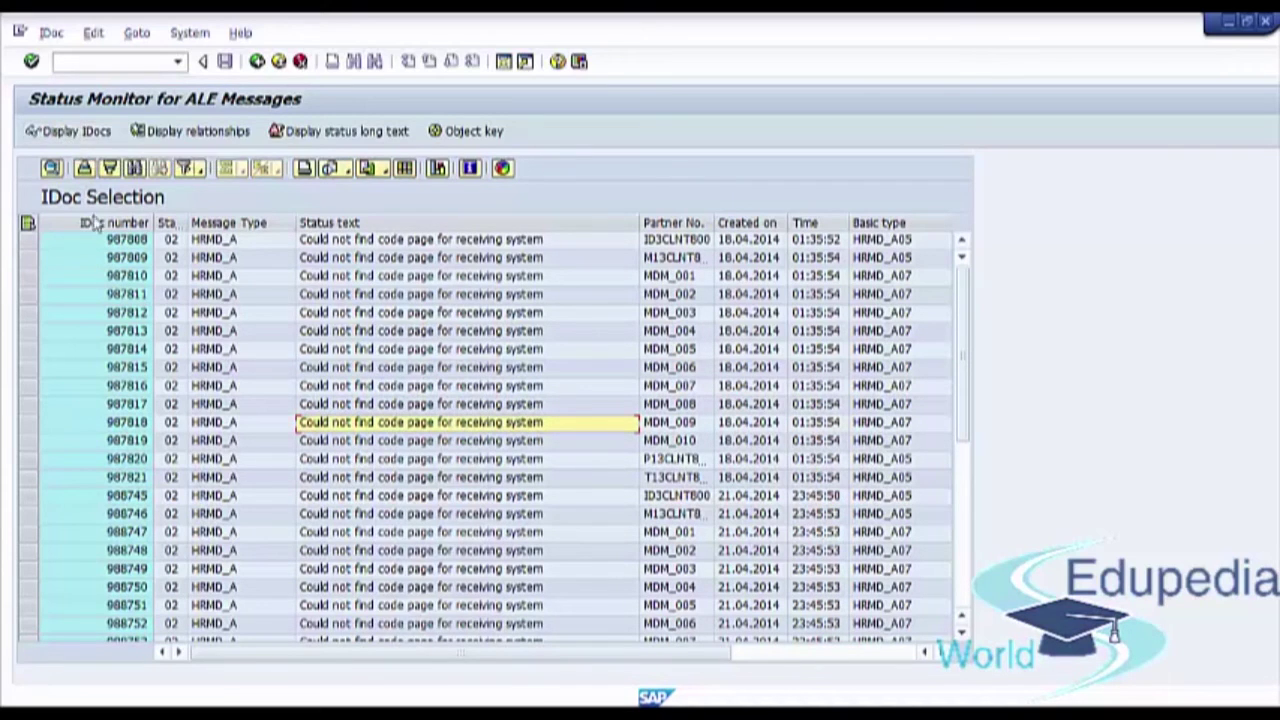
Display the details of IDoc 987808 and return to the IDoc Selection list.
{"action": "left_click", "coordinate": [126, 241]}
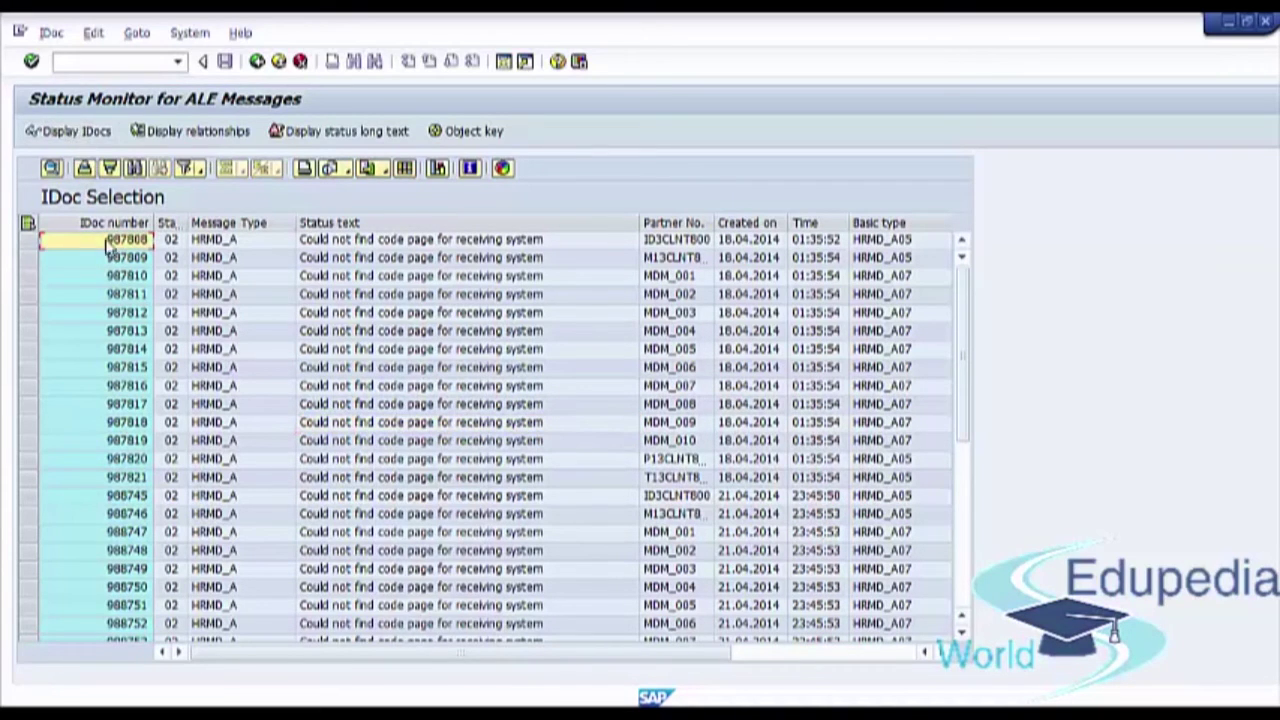
{"action": "left_click", "coordinate": [77, 133]}
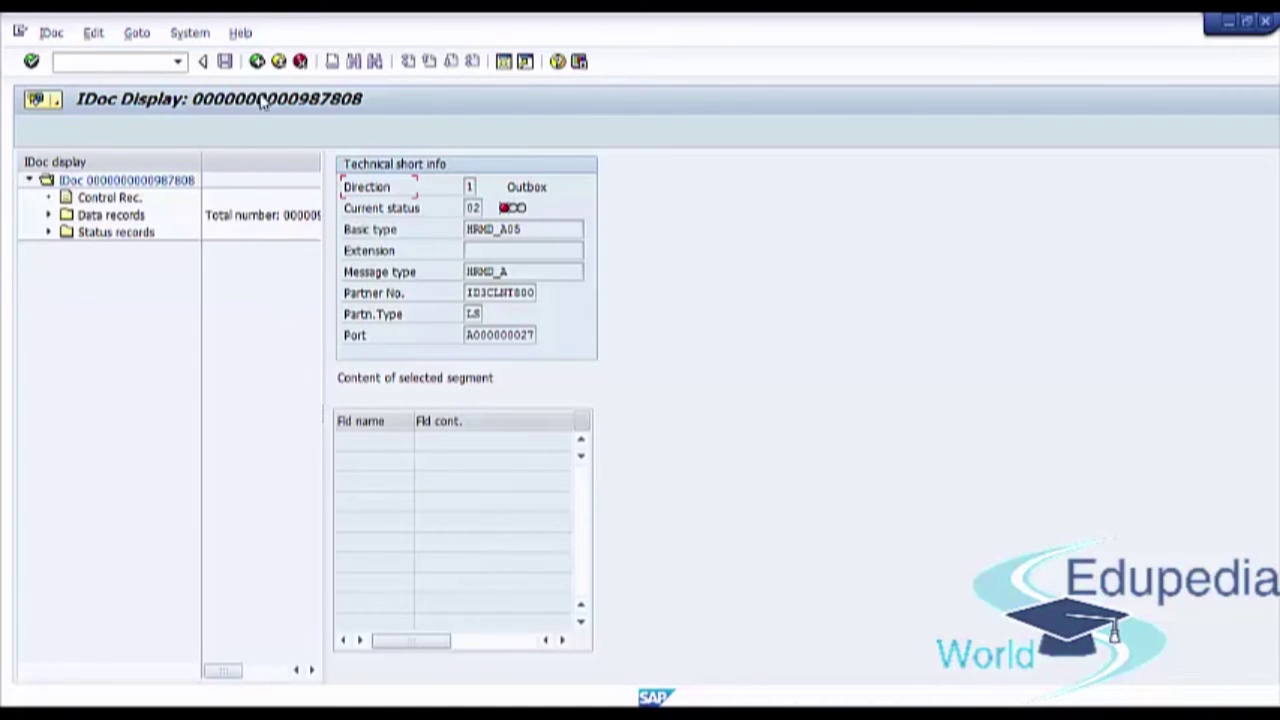
{"action": "left_click", "coordinate": [257, 61]}
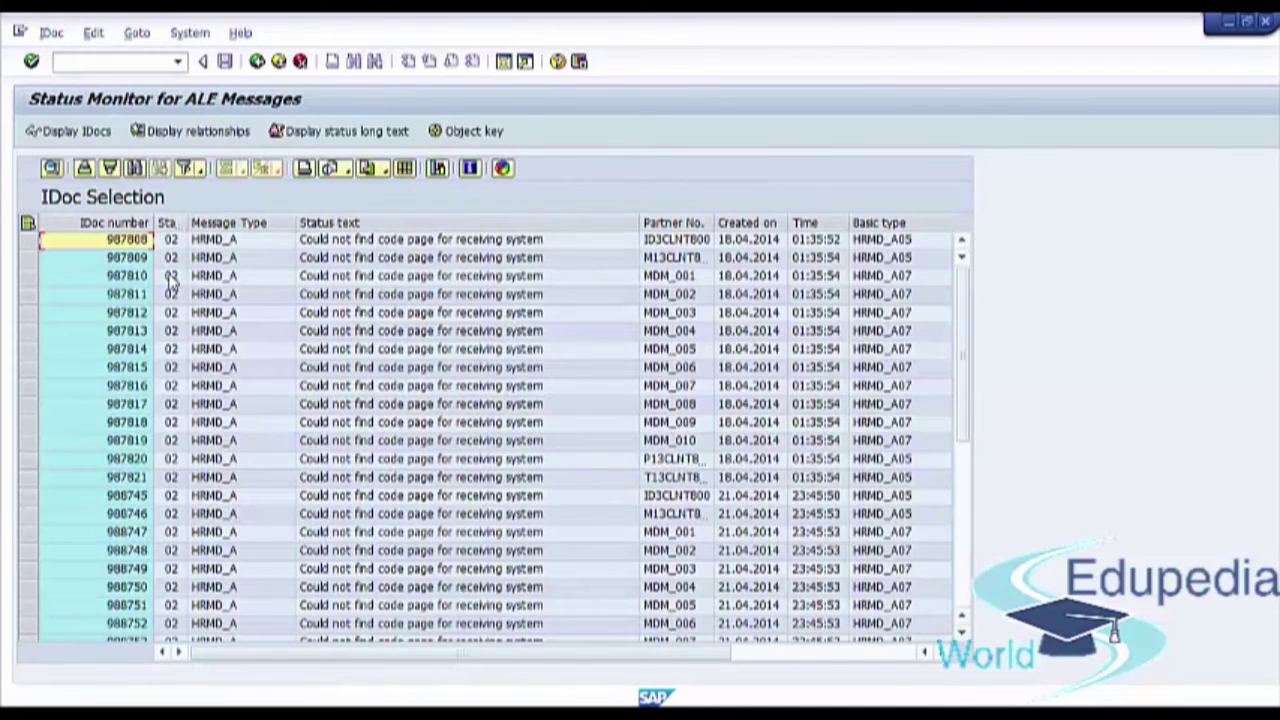
Check the relationships of IDoc 987808 and dismiss the information dialog.
{"action": "left_click", "coordinate": [181, 137]}
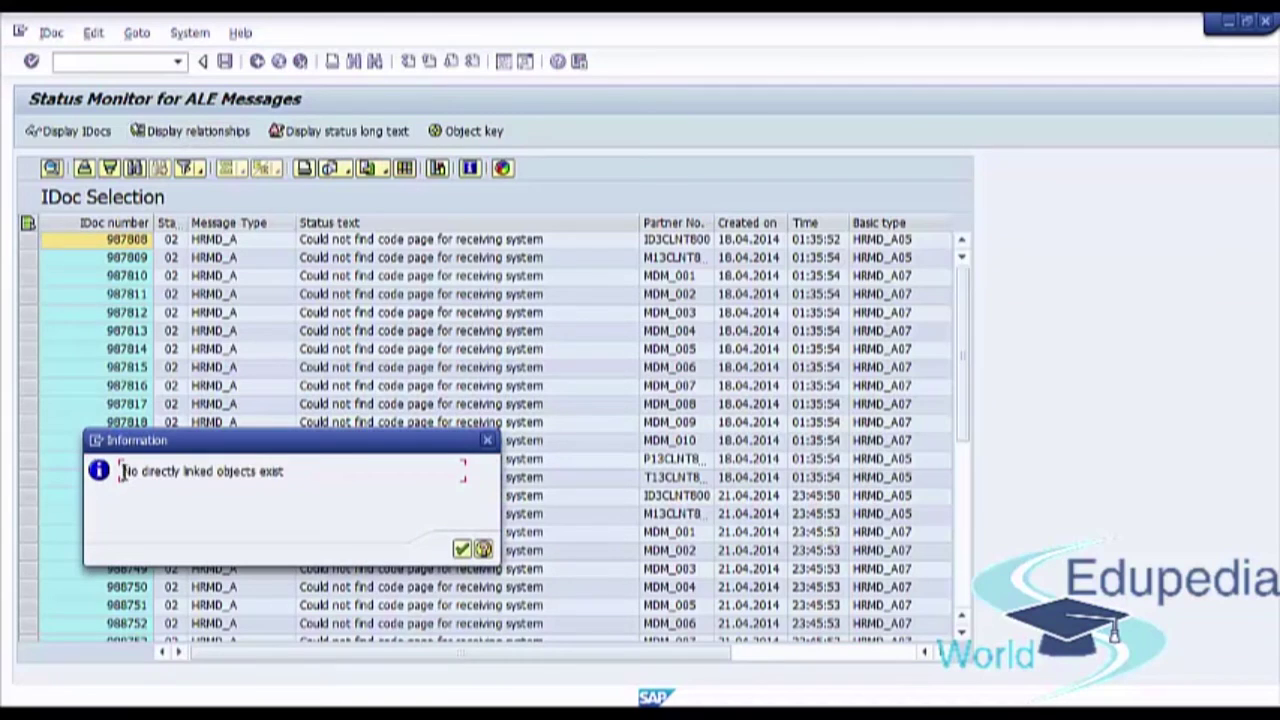
{"action": "left_click_drag", "start_coordinate": [121, 471], "coordinate": [294, 471]}
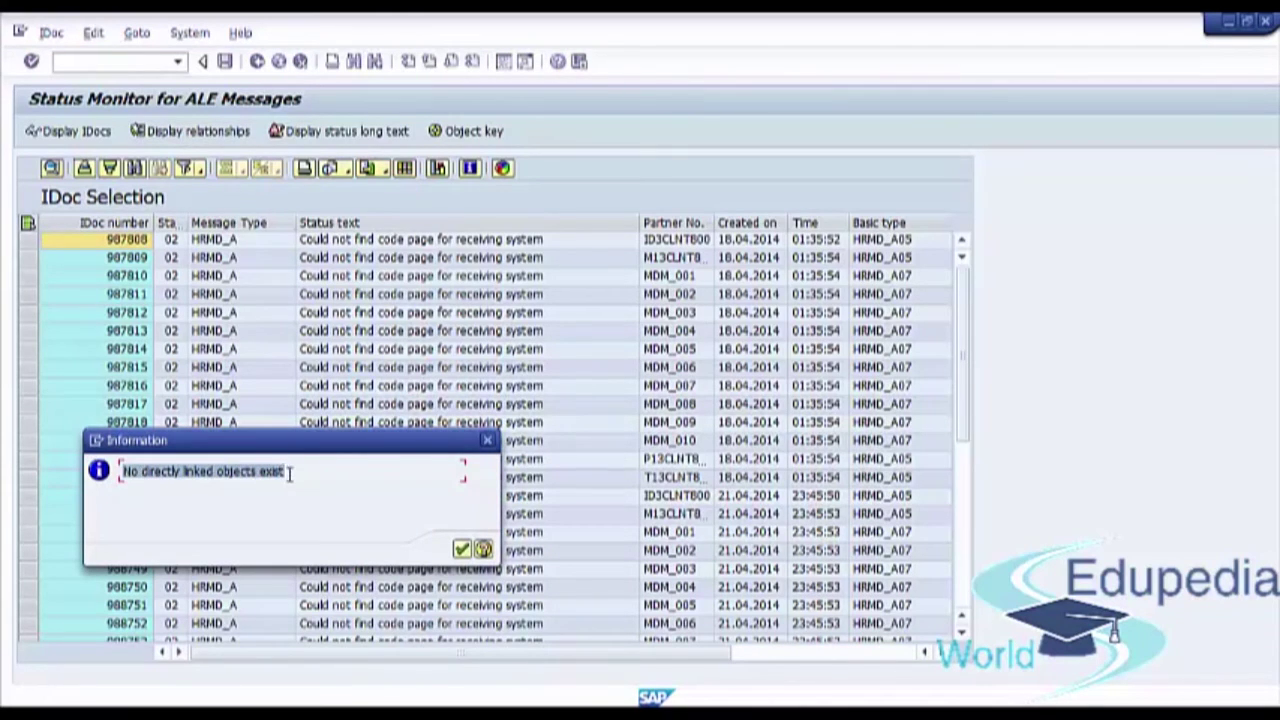
{"action": "left_click", "coordinate": [468, 550]}
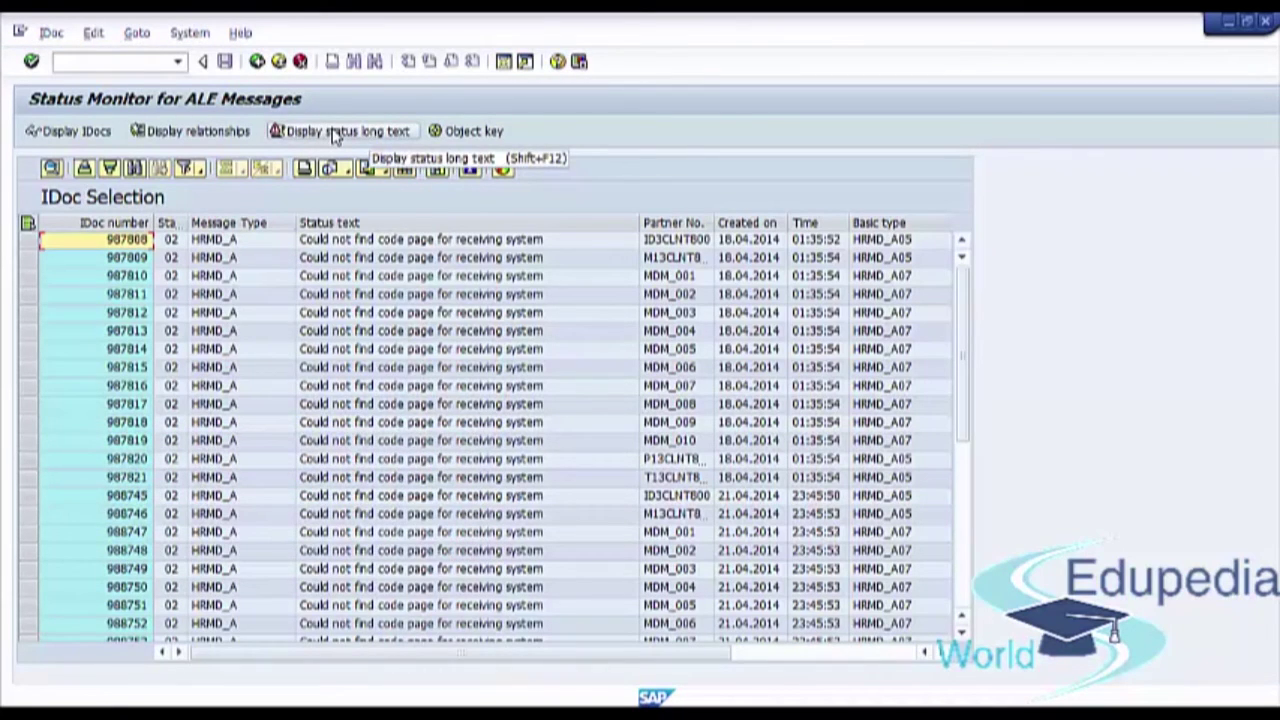
Display the status long text of IDoc 987808, review its Diagnosis and Procedure for System Administration sections, and close it.
{"action": "left_click", "coordinate": [336, 134]}
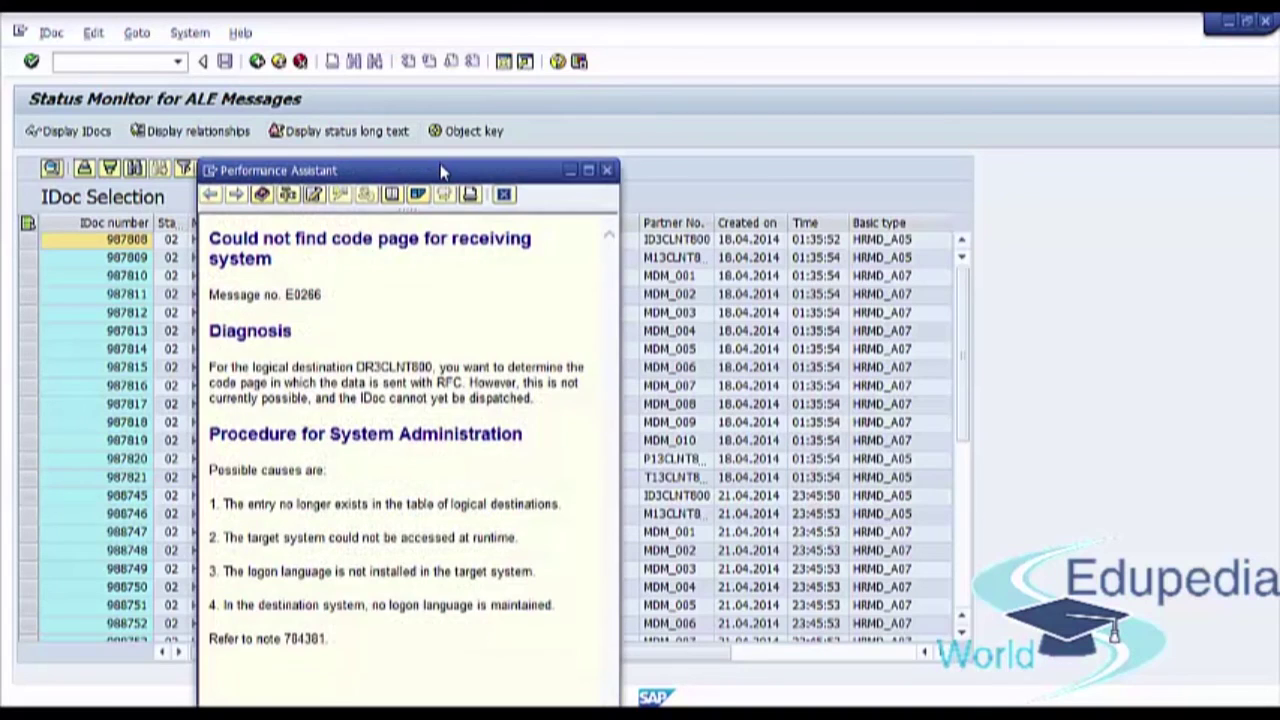
{"action": "left_click_drag", "start_coordinate": [443, 172], "coordinate": [908, 145]}
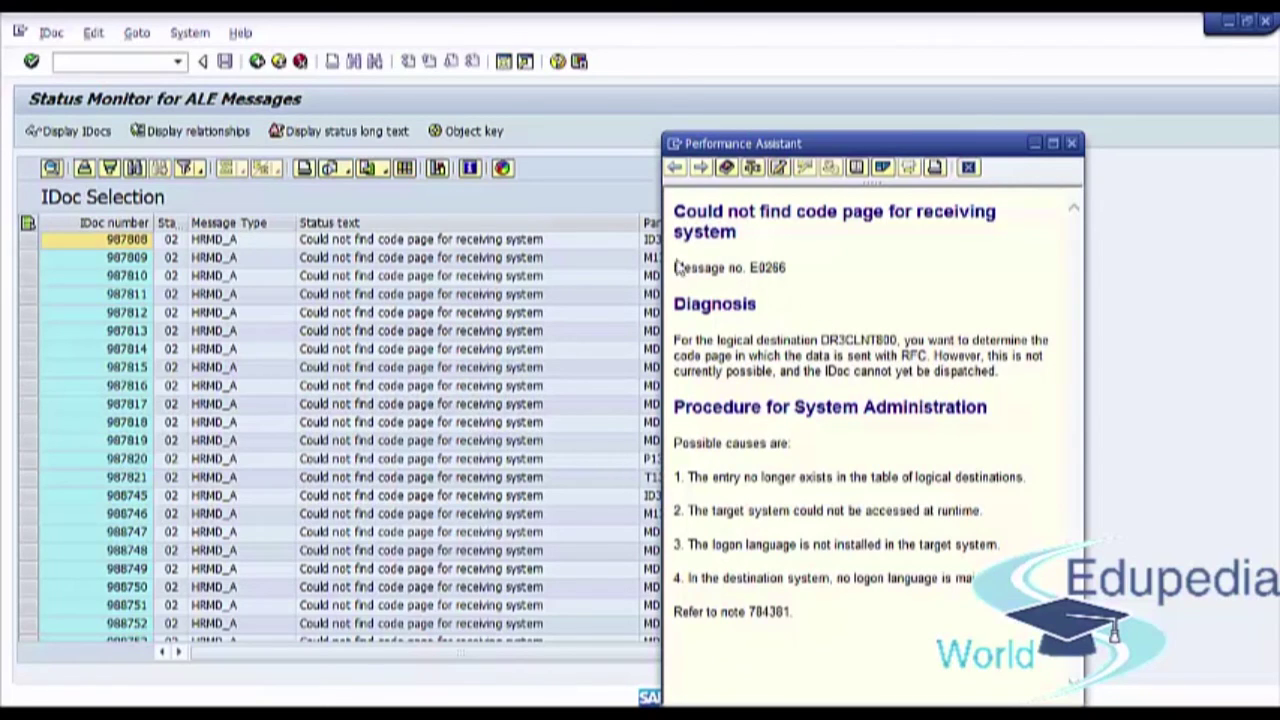
{"action": "left_click_drag", "start_coordinate": [677, 267], "coordinate": [782, 310]}
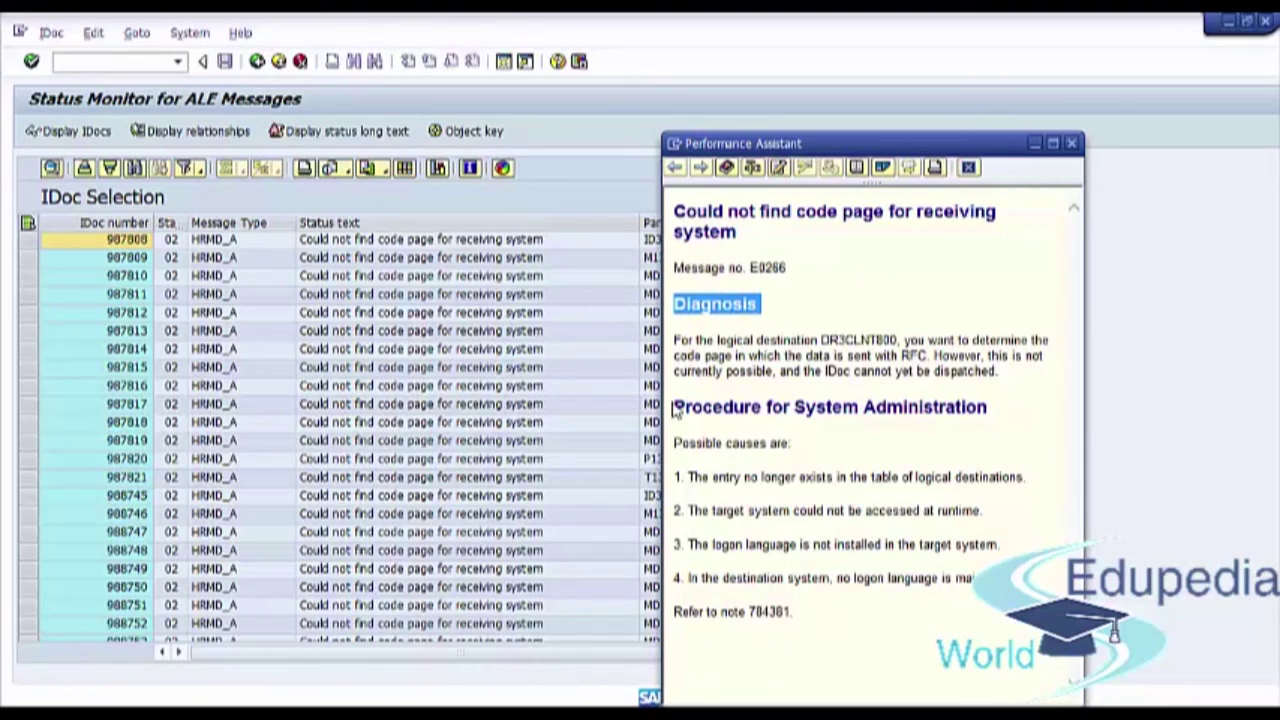
{"action": "left_click_drag", "start_coordinate": [672, 405], "coordinate": [1010, 413]}
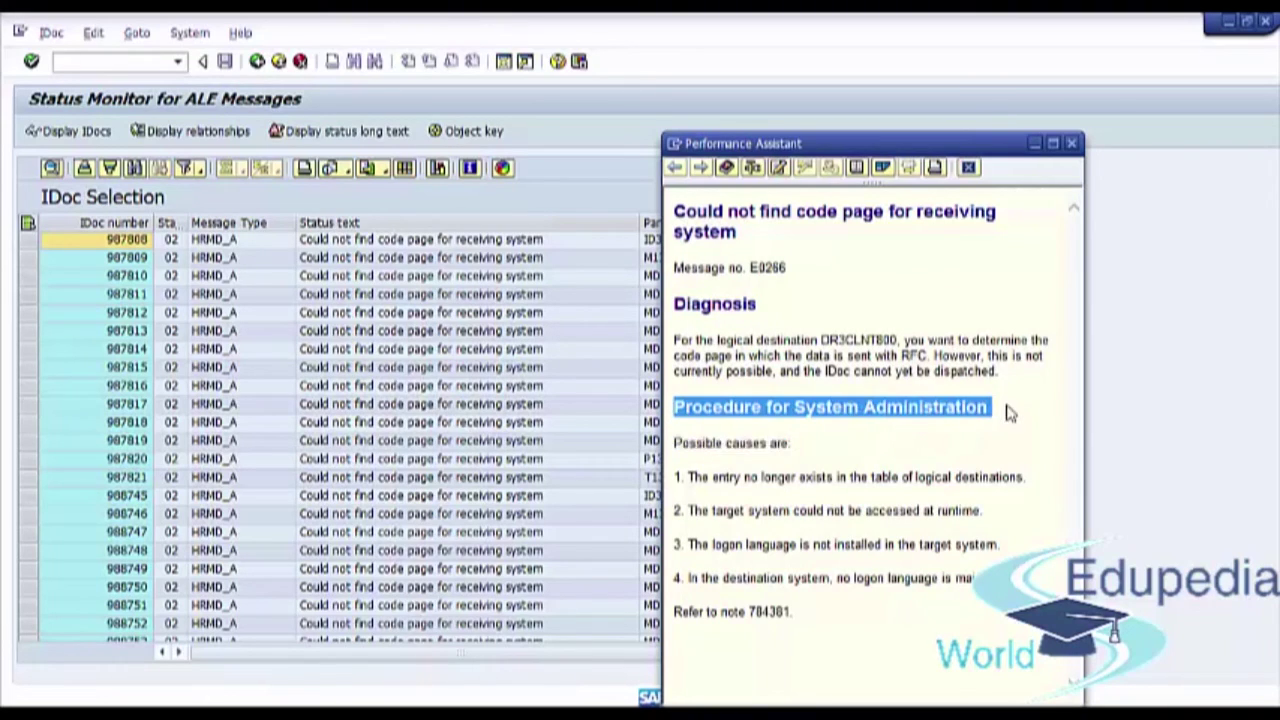
{"action": "left_click", "coordinate": [1073, 145]}
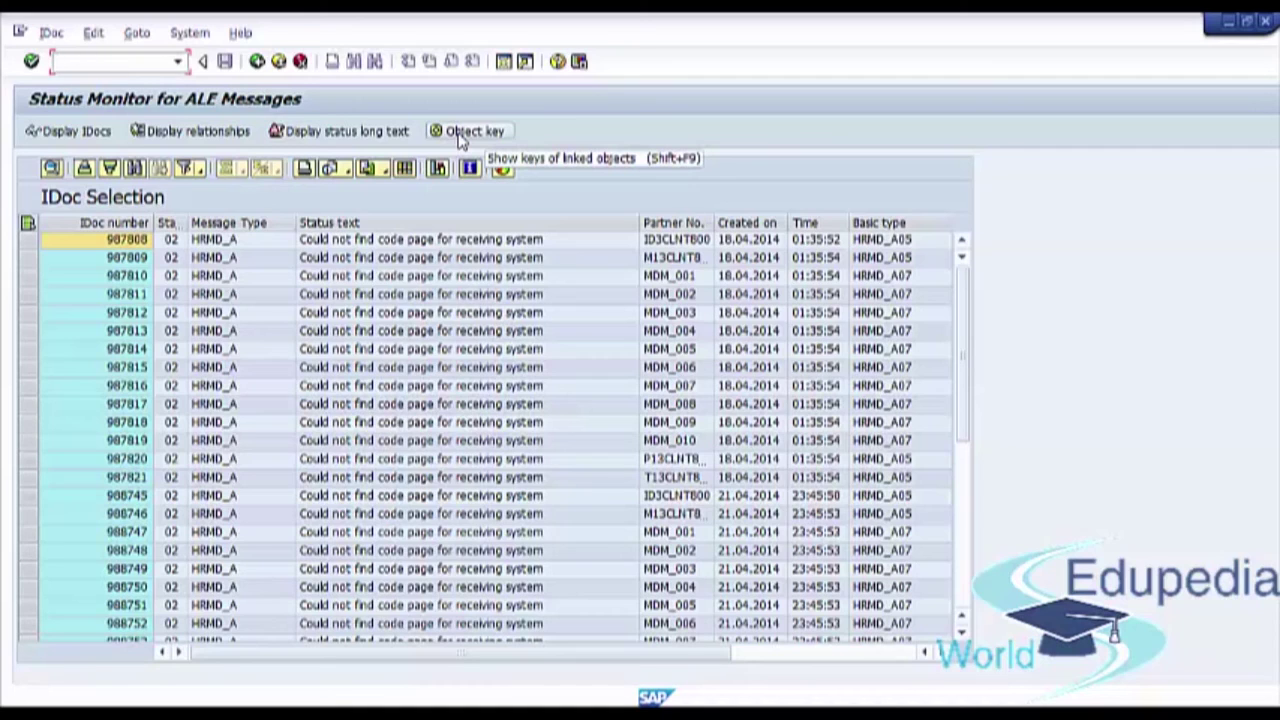
Show the linked object keys for the listed IDocs, check the Object Type and Object Key columns, and return to the status overview.
{"action": "left_click", "coordinate": [460, 135]}
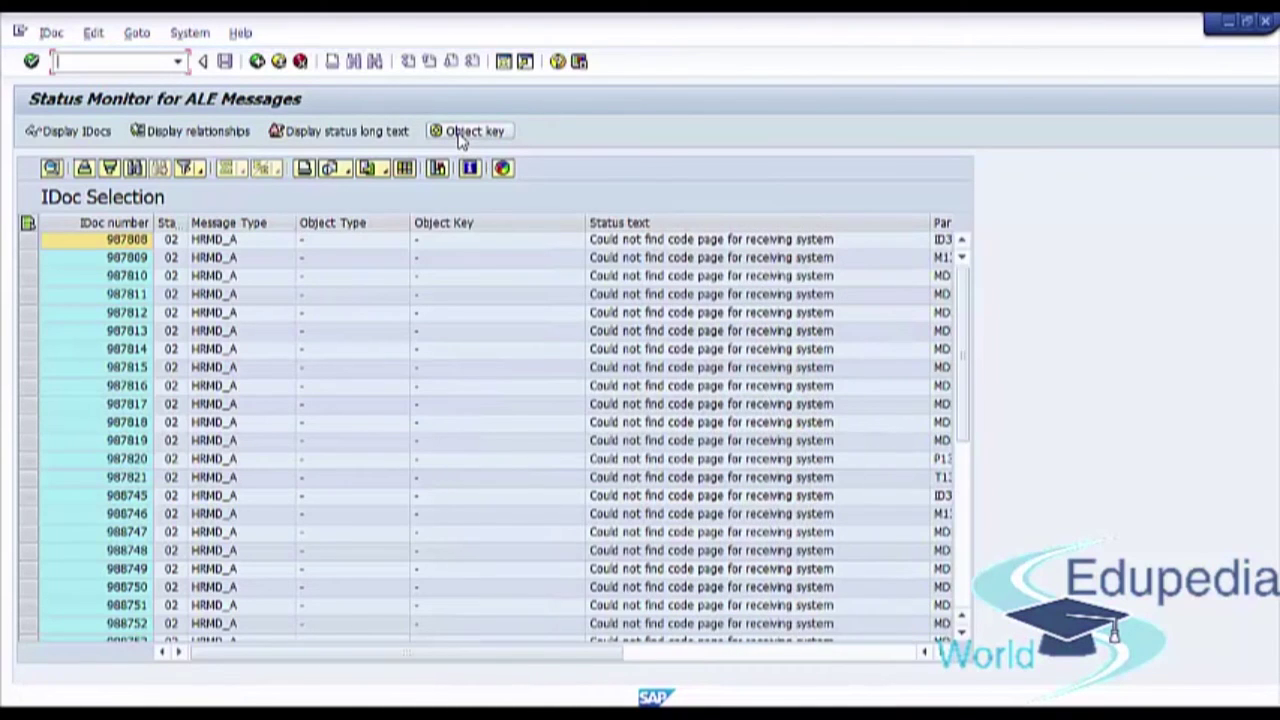
{"action": "left_click_drag", "start_coordinate": [340, 222], "coordinate": [526, 220]}
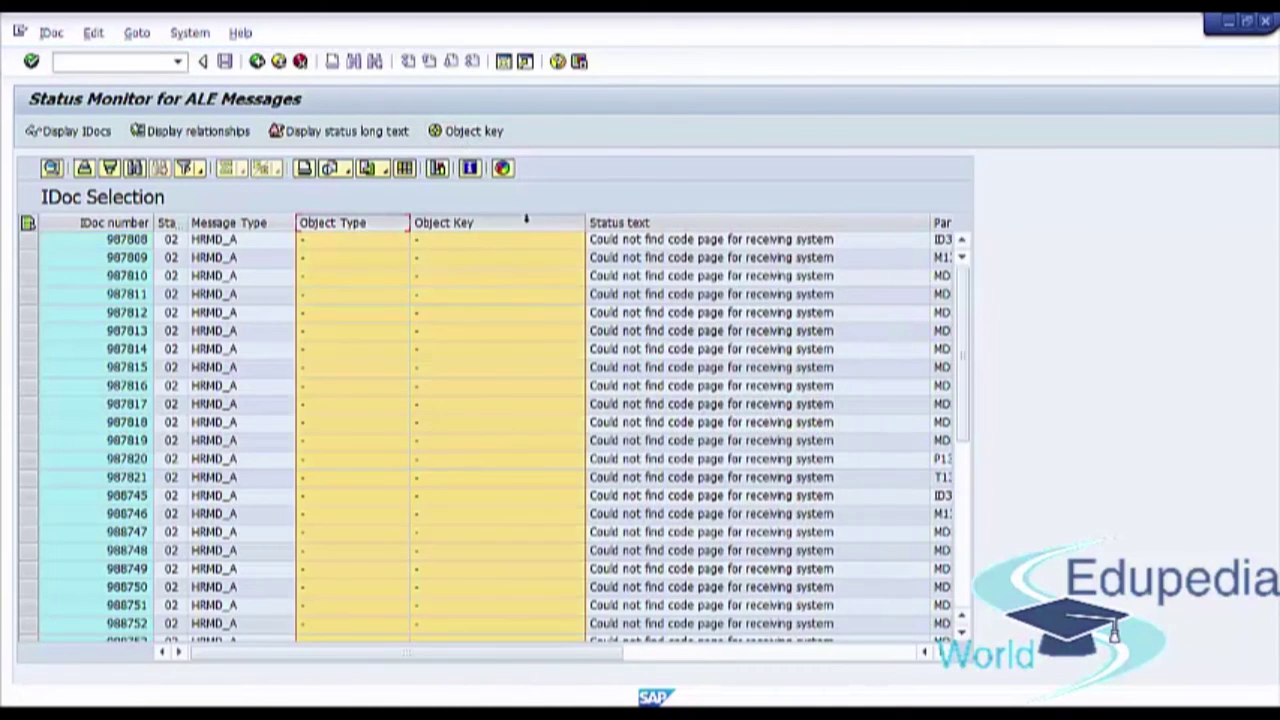
{"action": "left_click", "coordinate": [245, 277]}
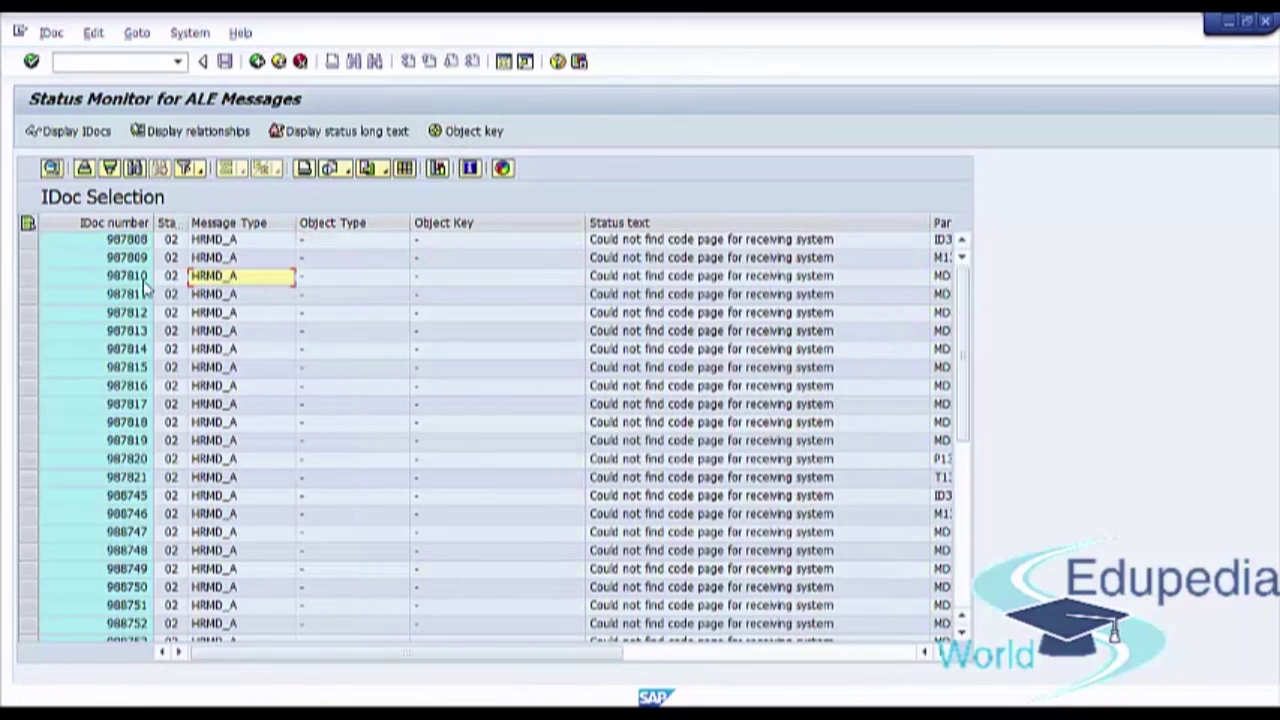
{"action": "left_click", "coordinate": [258, 63]}
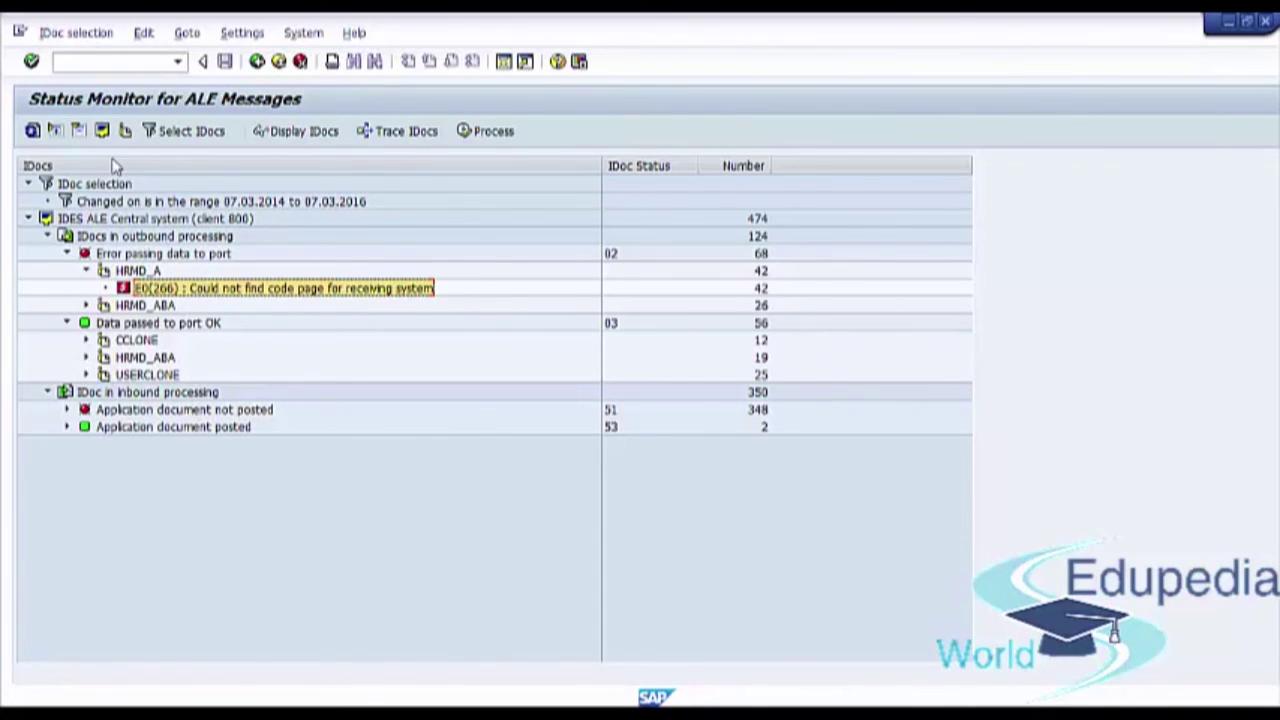
Refresh the IDoc overview, then expand the outbound HRMD_ABA subtree and collapse the Error passing data to port subtree.
{"action": "left_click", "coordinate": [33, 132]}
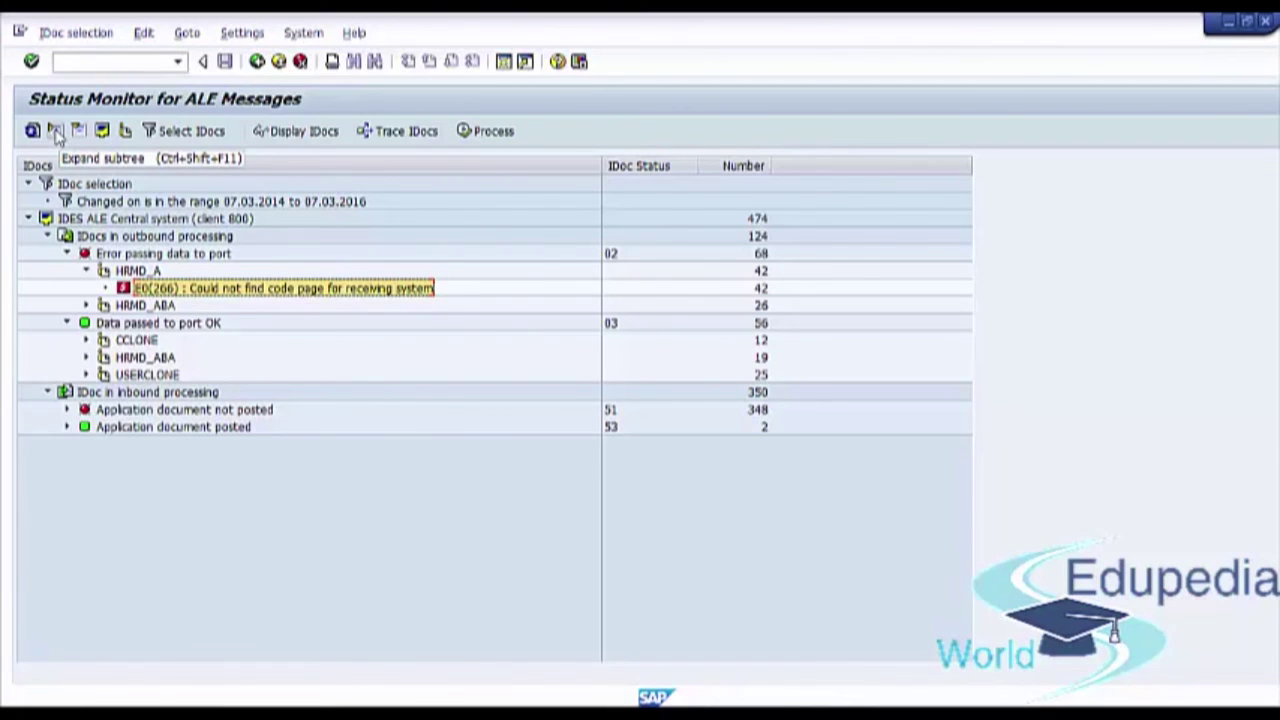
{"action": "left_click", "coordinate": [57, 133]}
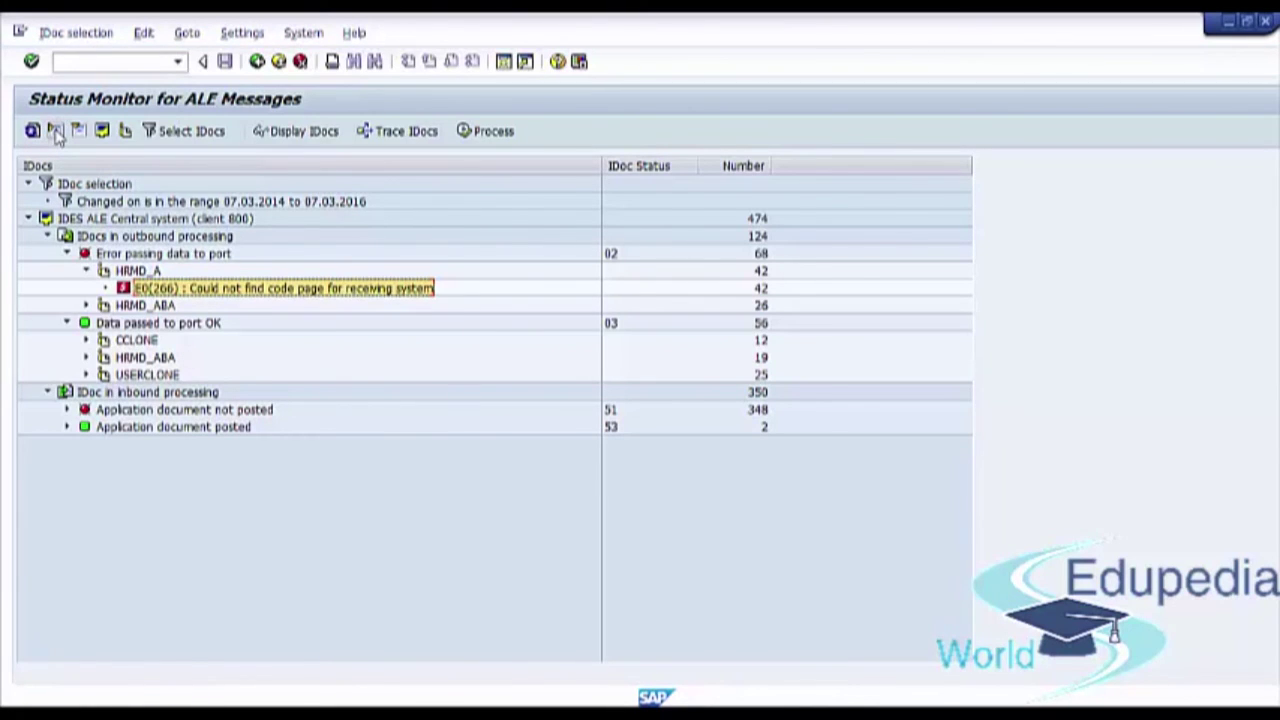
{"action": "left_click", "coordinate": [140, 308]}
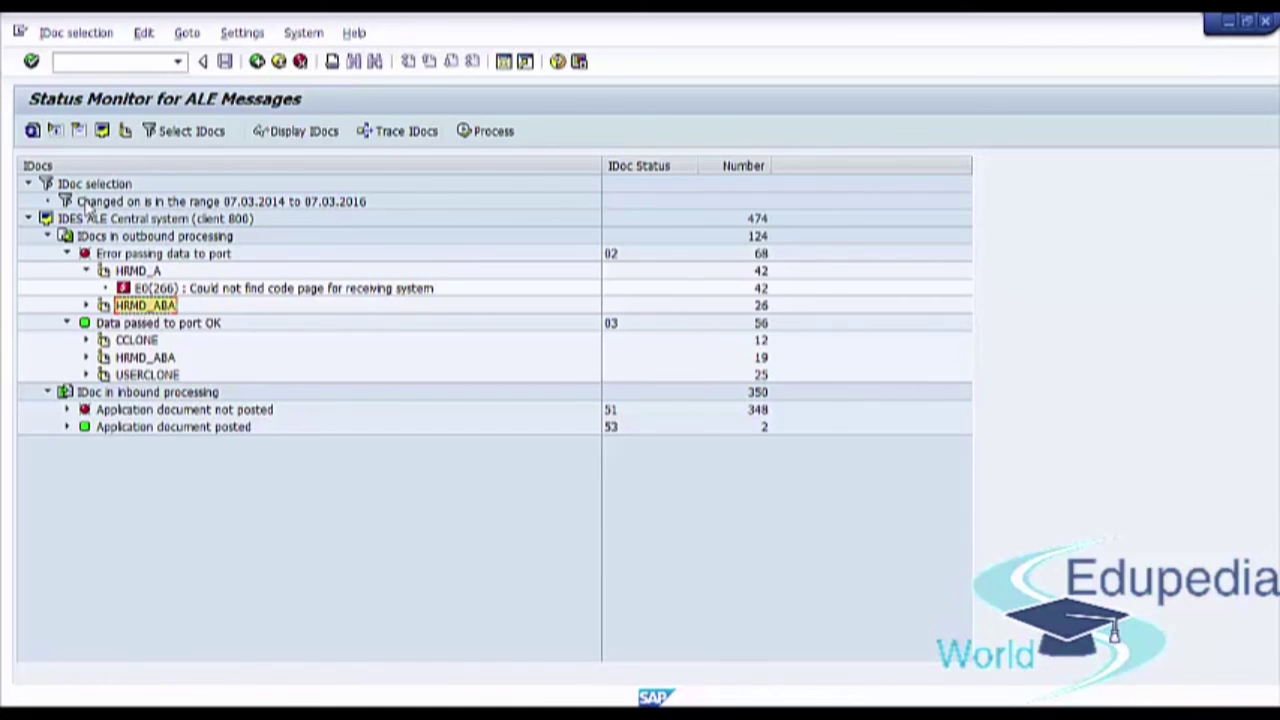
{"action": "left_click", "coordinate": [56, 134]}
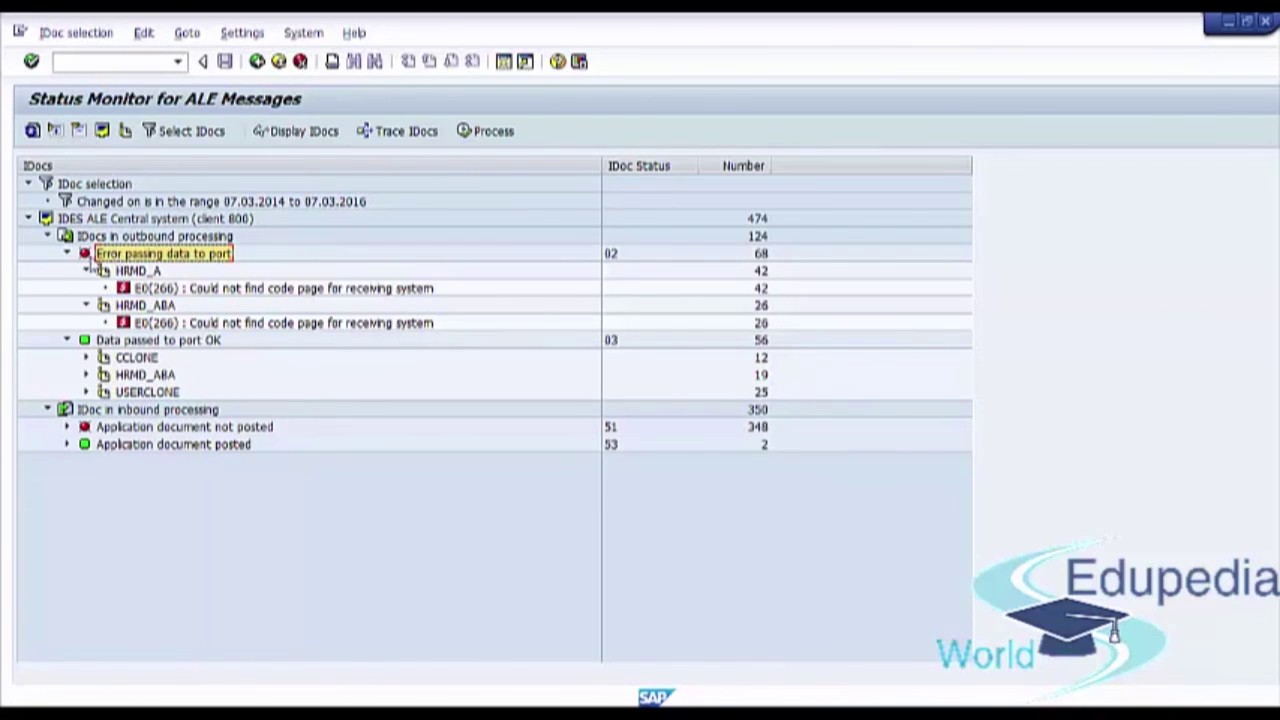
{"action": "left_click", "coordinate": [79, 133]}
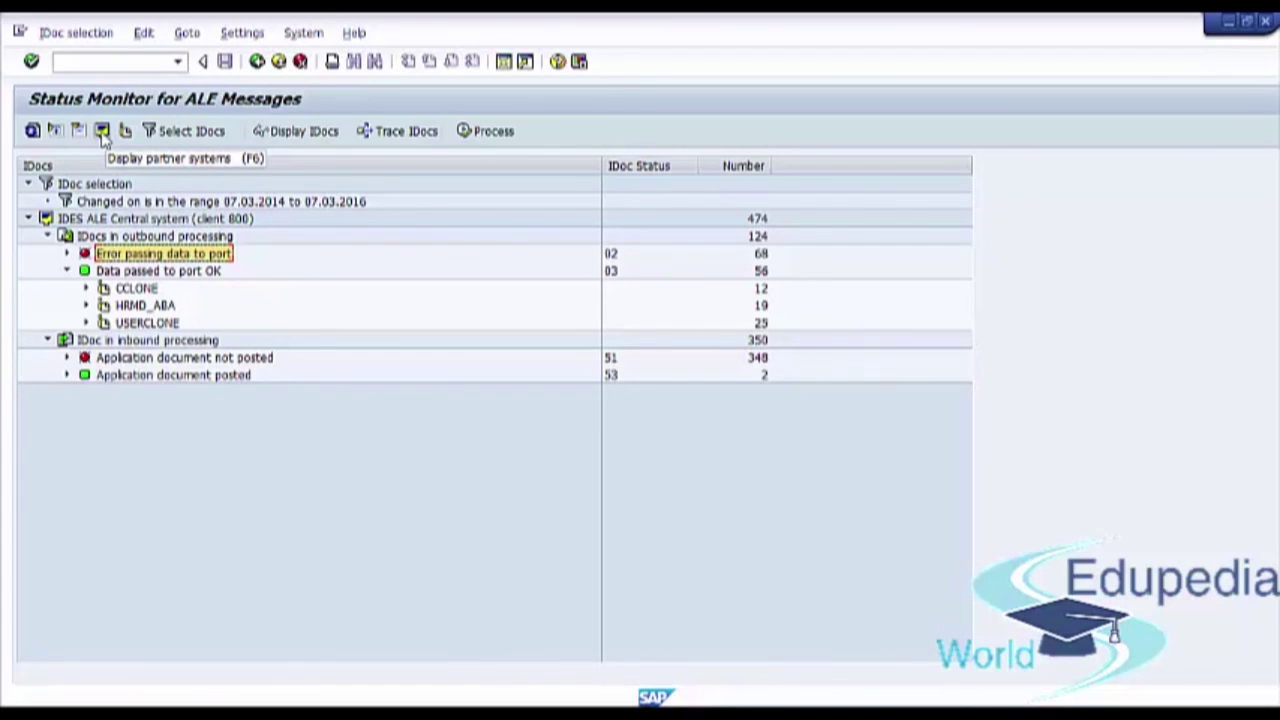
Display the partner systems in the overview and toggle the message type display for IDES ALE Central system (client 800).
{"action": "left_click", "coordinate": [102, 131]}
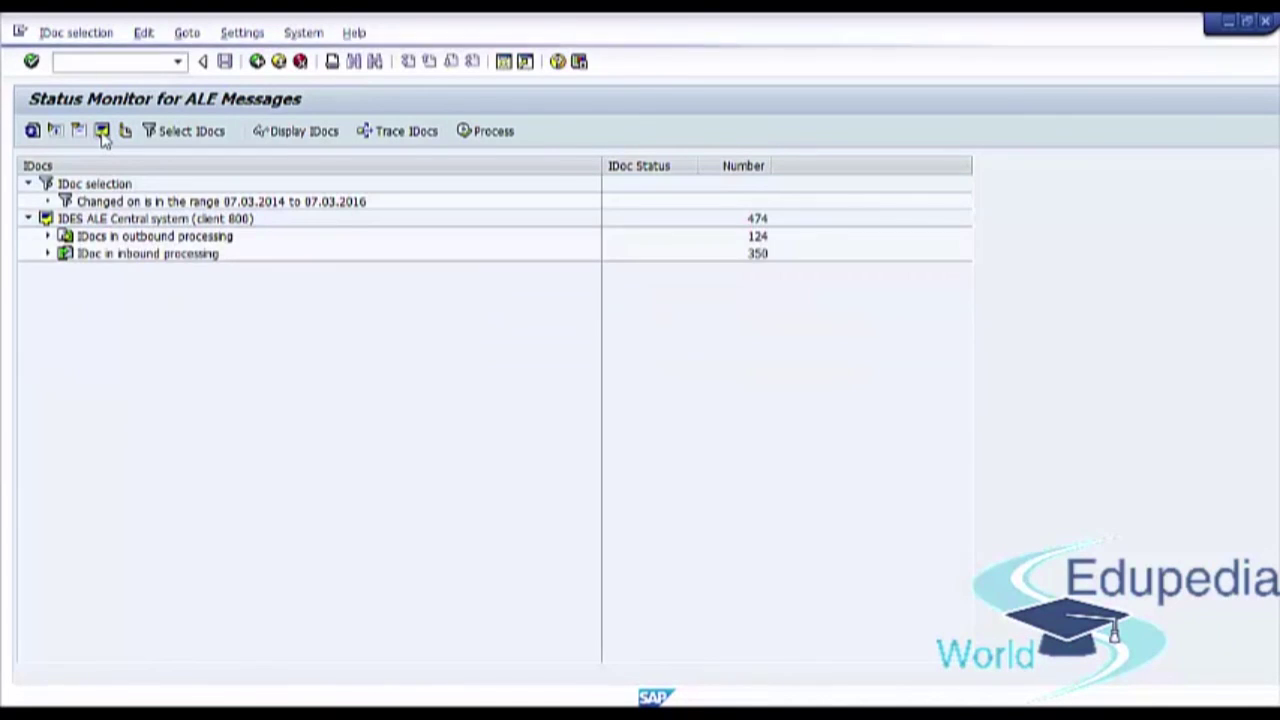
{"action": "left_click", "coordinate": [90, 220]}
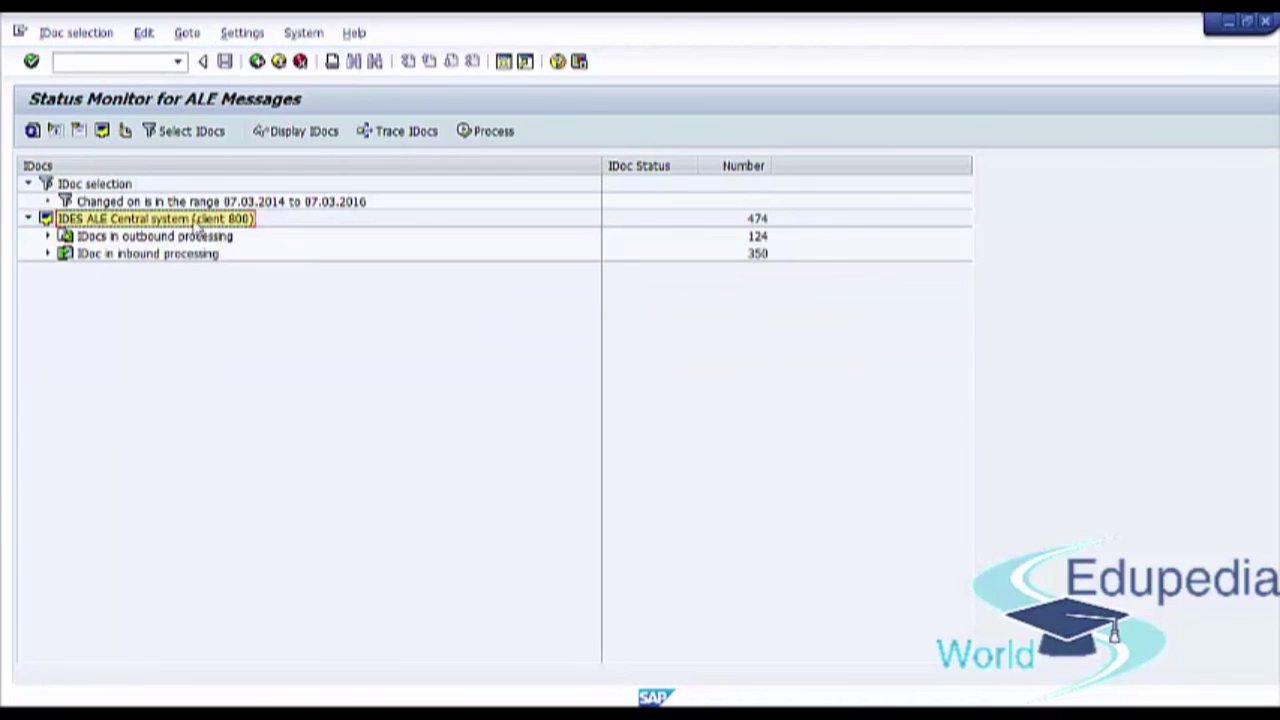
{"action": "left_click", "coordinate": [127, 132]}
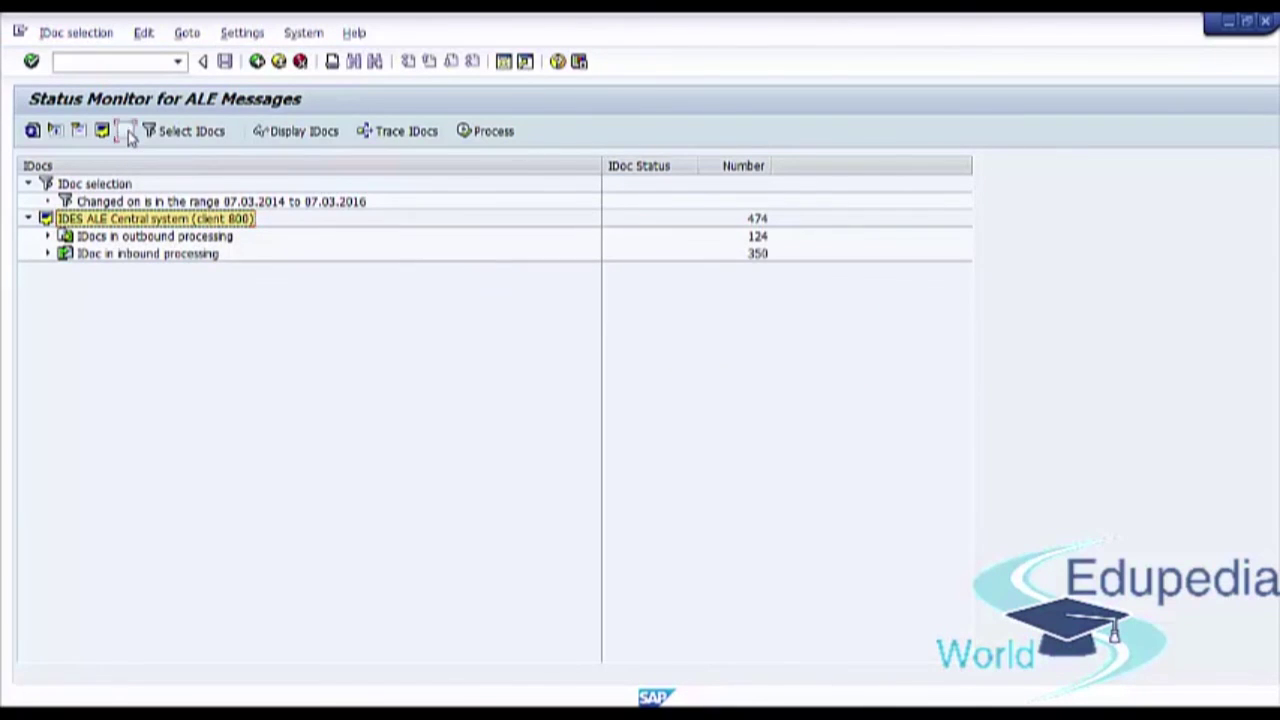
Open the IDoc selection criteria for review and close them without running a new selection.
{"action": "left_click", "coordinate": [187, 134]}
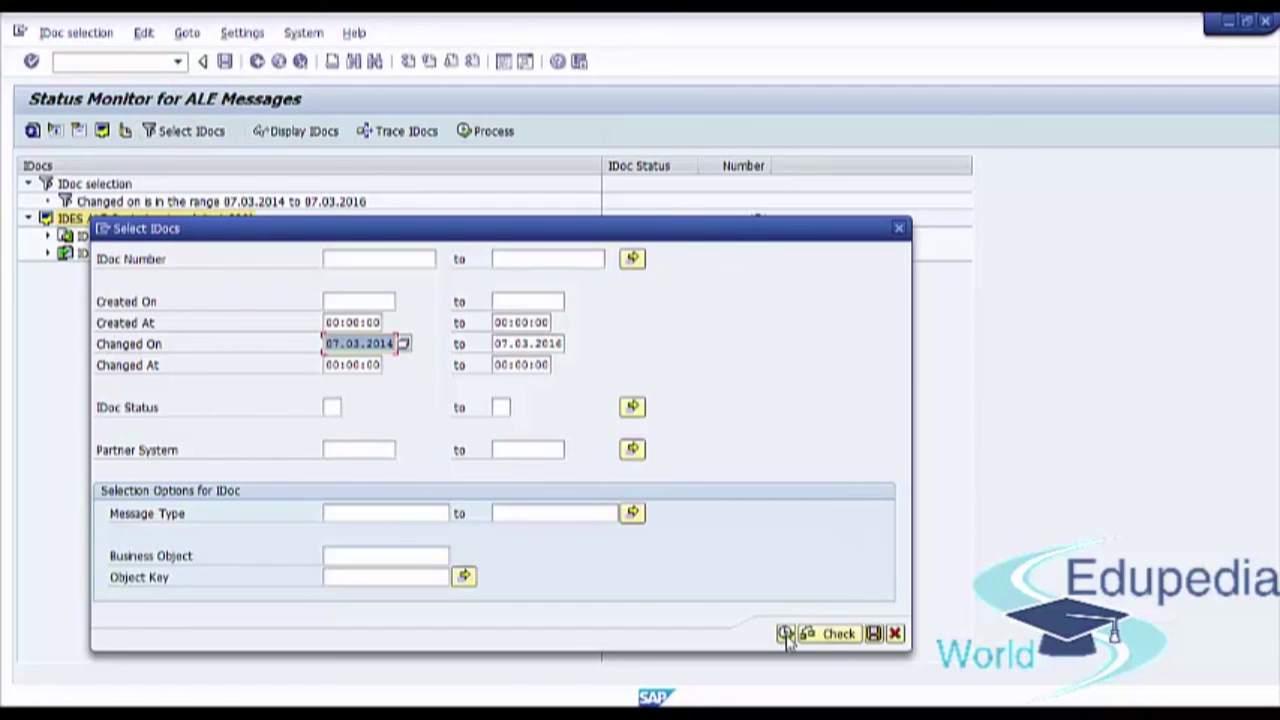
{"action": "left_click", "coordinate": [894, 634]}
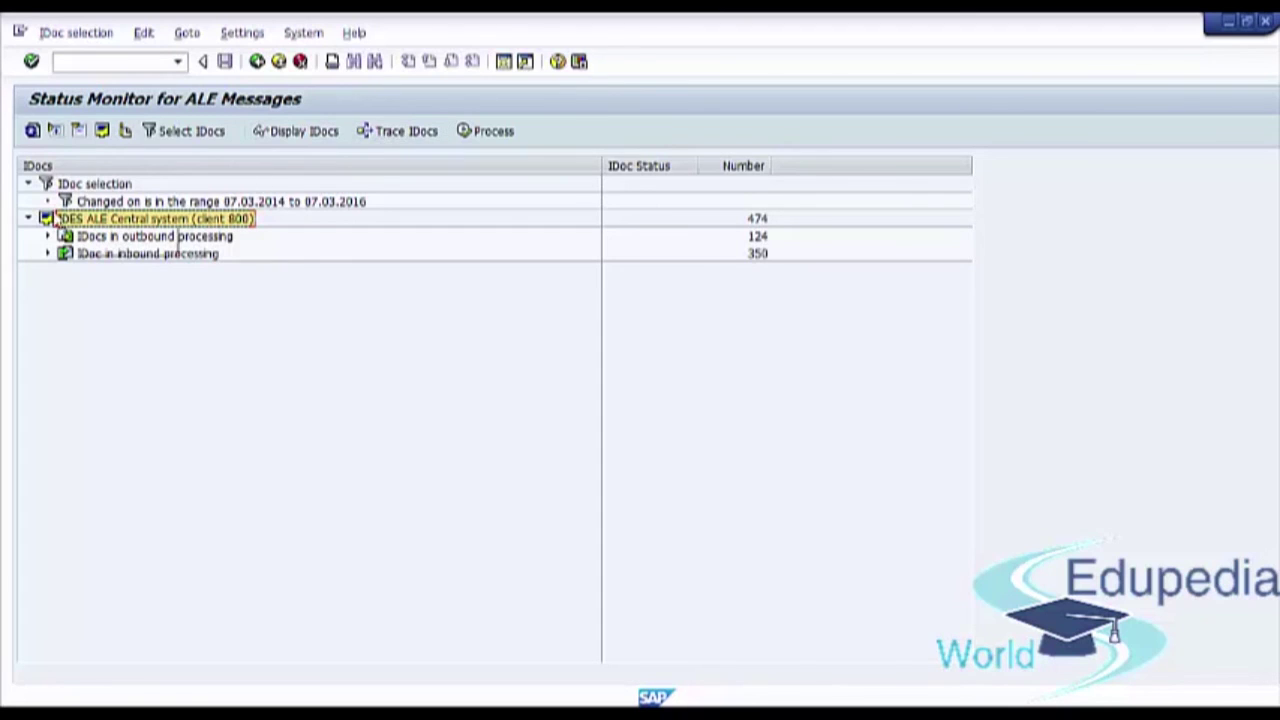
Examine the partner systems under outbound and inbound processing, including the message types of R110, and hide the partner systems.
{"action": "left_click", "coordinate": [47, 236]}
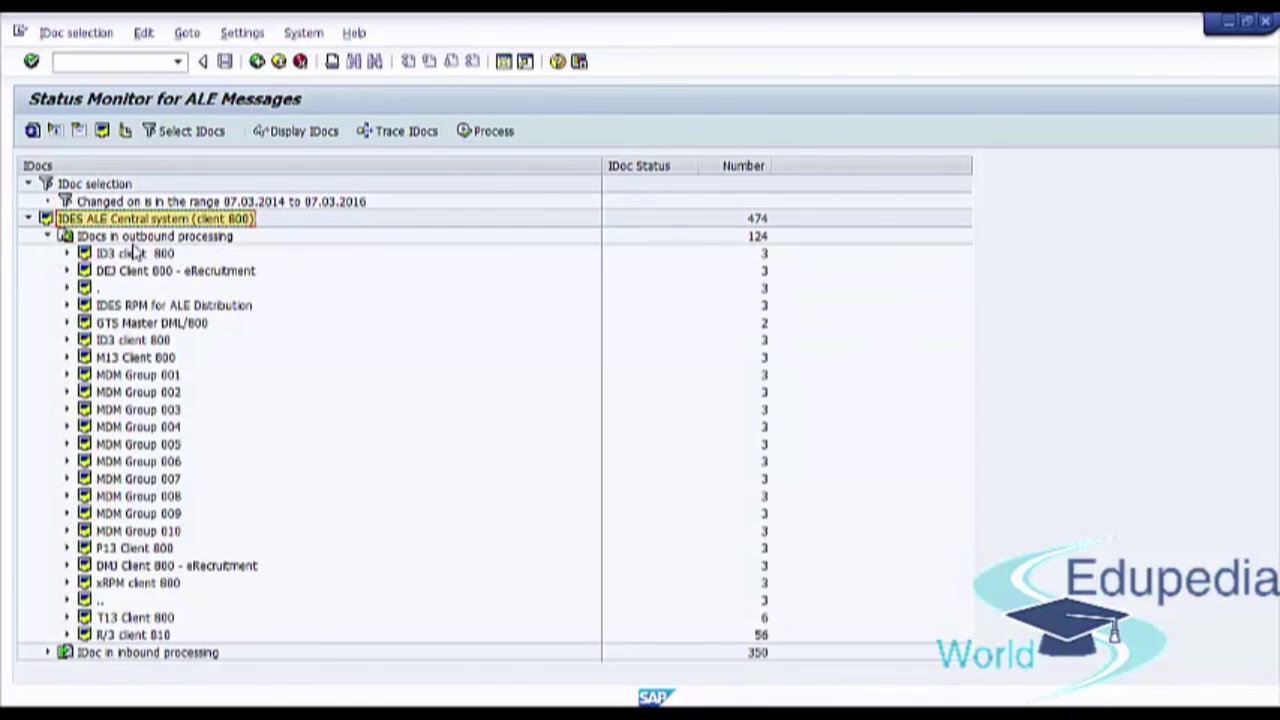
{"action": "left_click", "coordinate": [47, 236]}
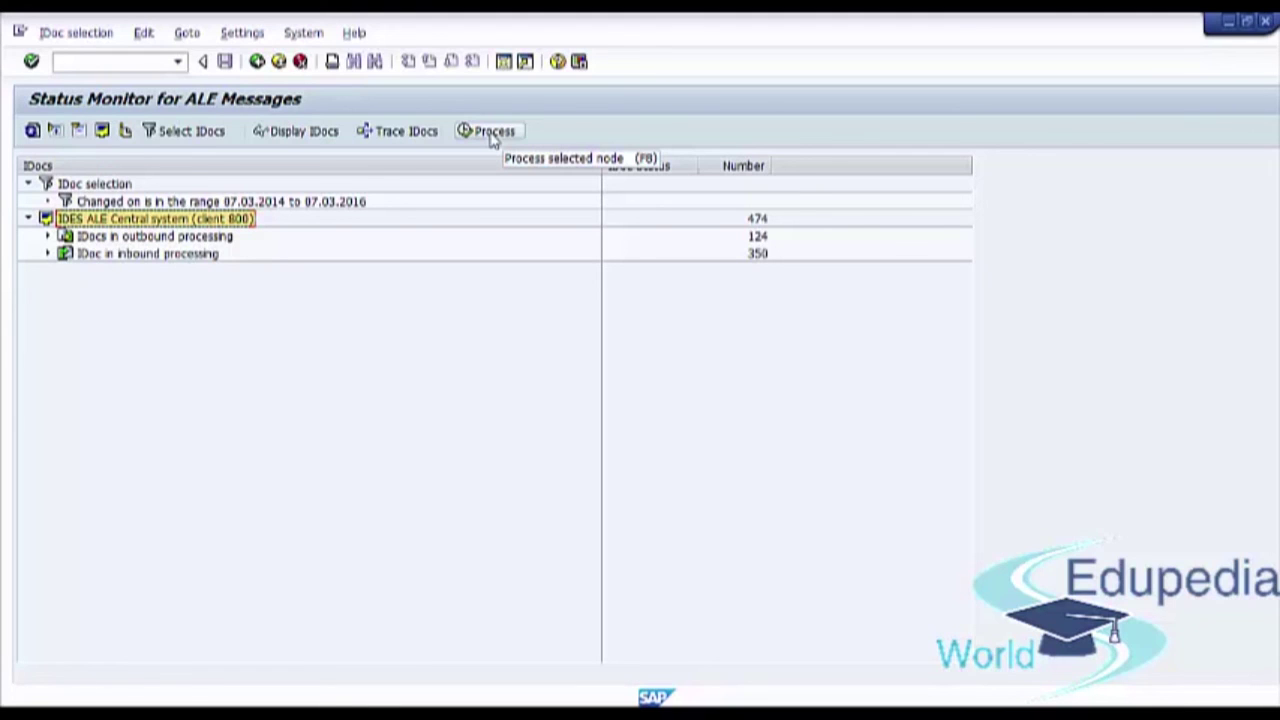
{"action": "left_click", "coordinate": [47, 253]}
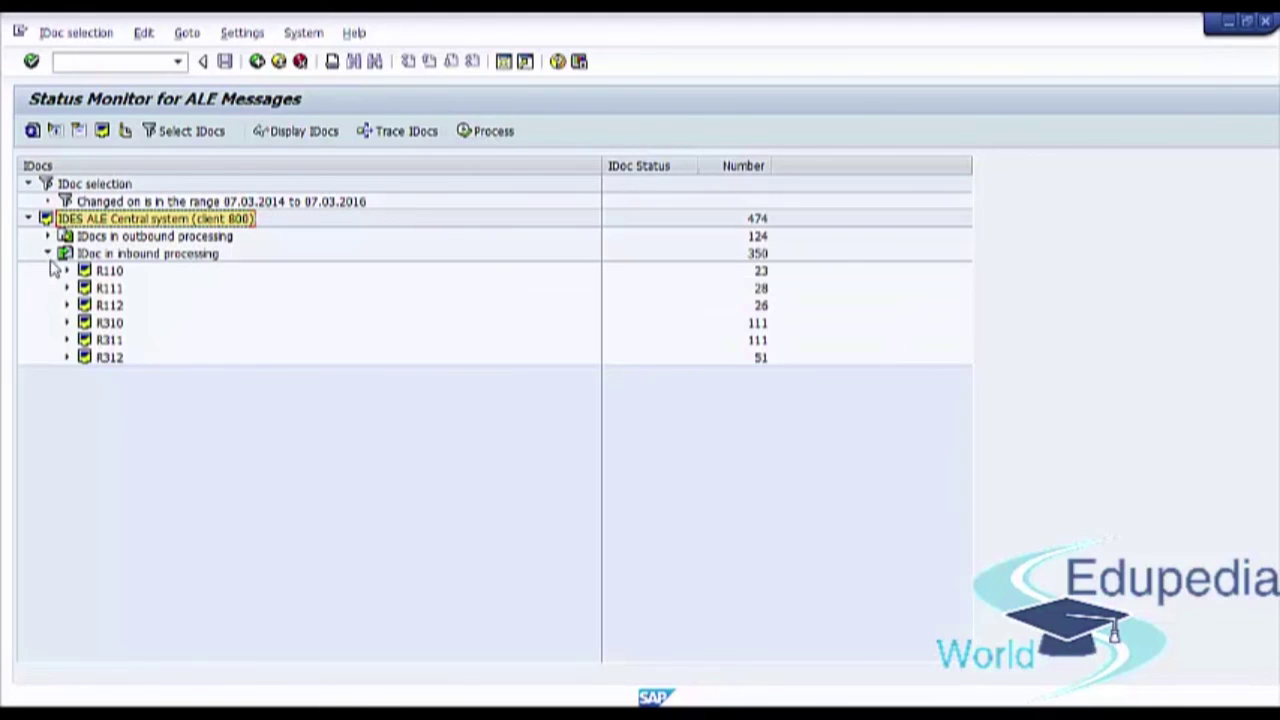
{"action": "left_click", "coordinate": [66, 270]}
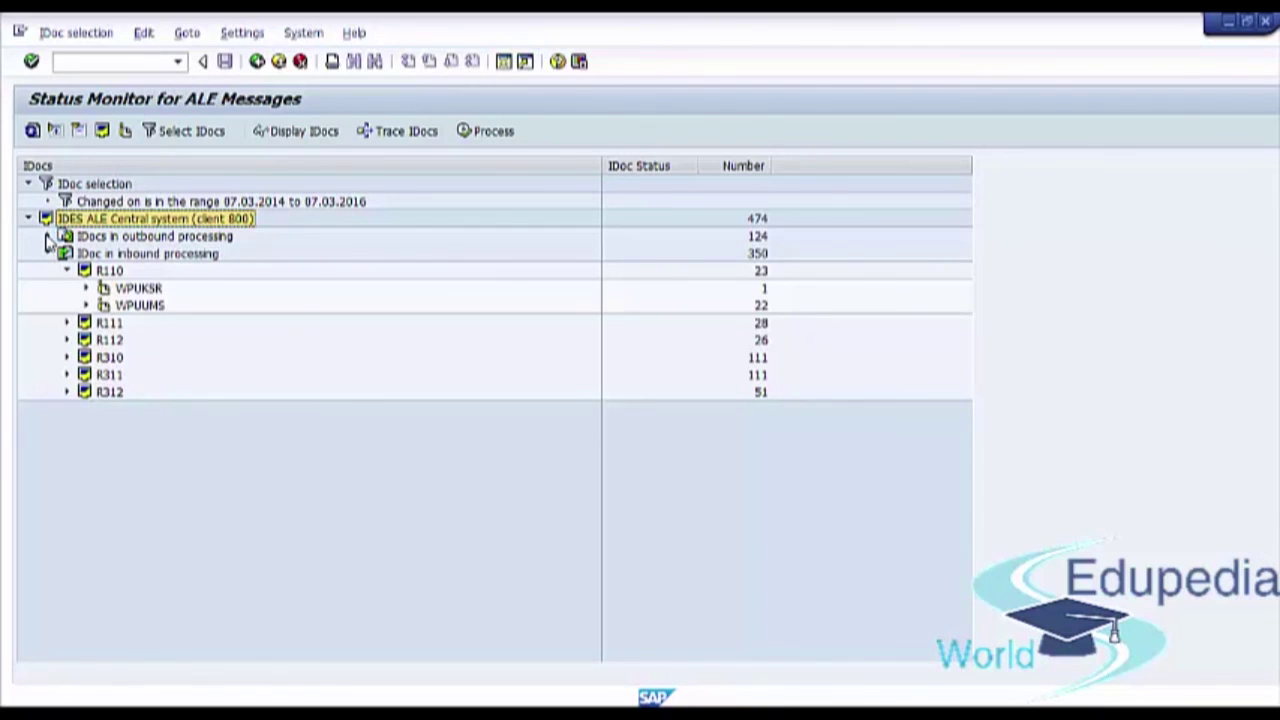
{"action": "left_click", "coordinate": [47, 237]}
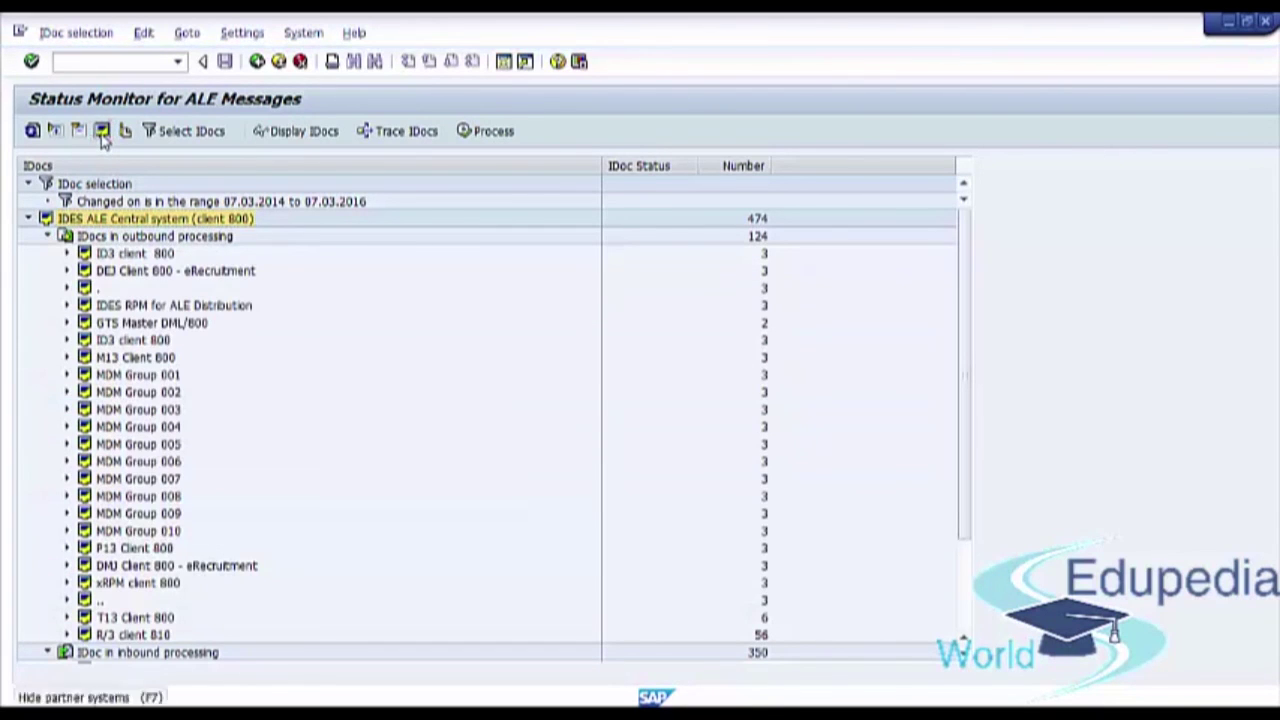
{"action": "left_click", "coordinate": [102, 133]}
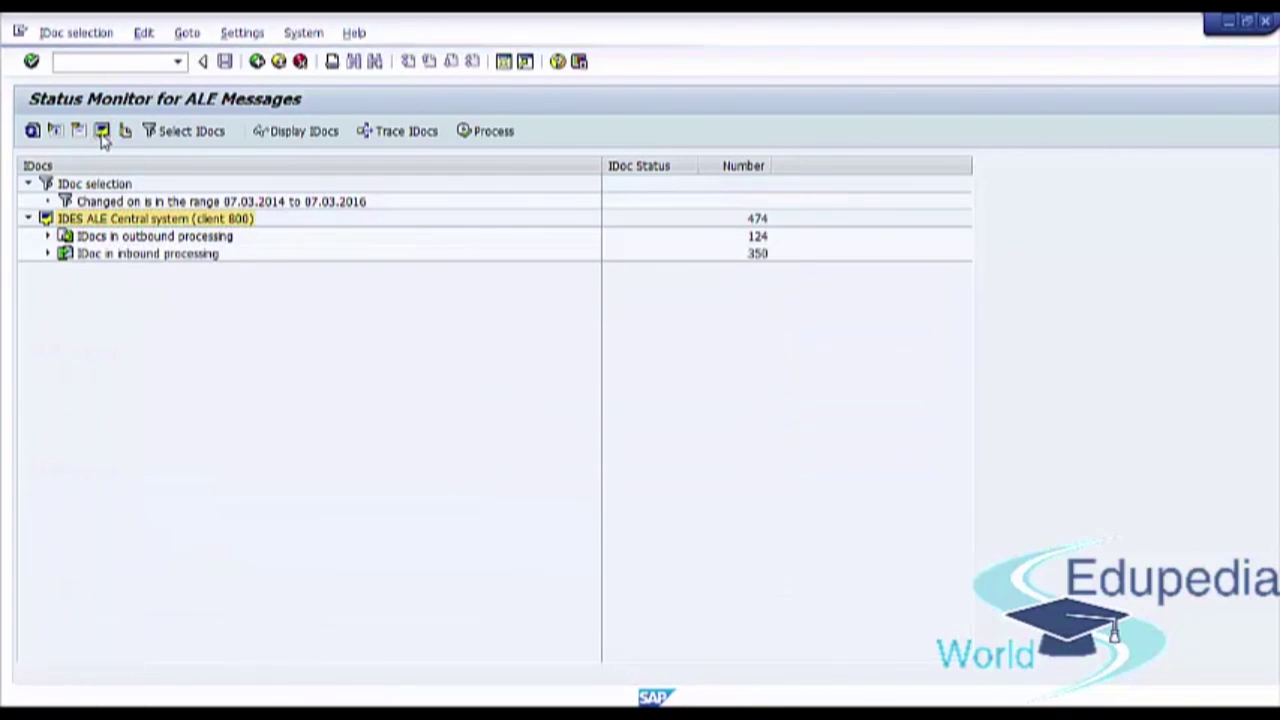
Refresh the status overview and exit the Status Monitor back to the SAP Easy Access menu.
{"action": "left_click", "coordinate": [33, 132]}
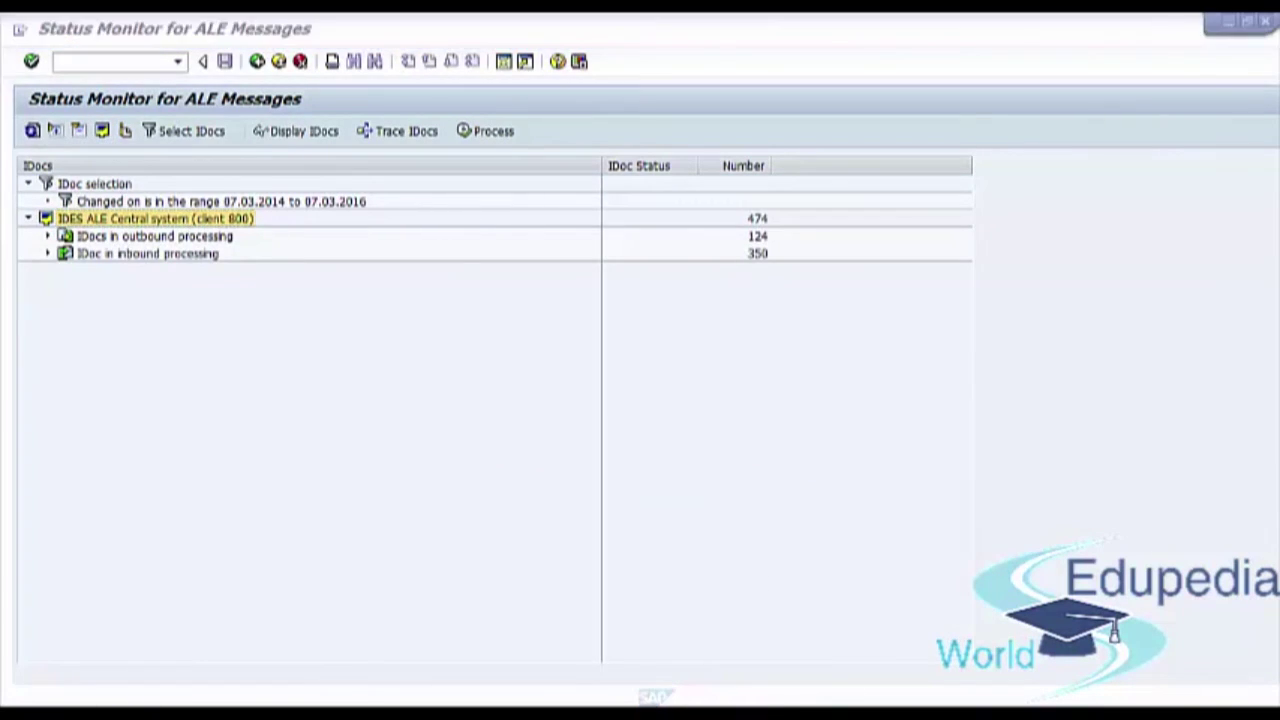
{"action": "left_click", "coordinate": [260, 63]}
{"action": "left_click", "coordinate": [258, 62]}
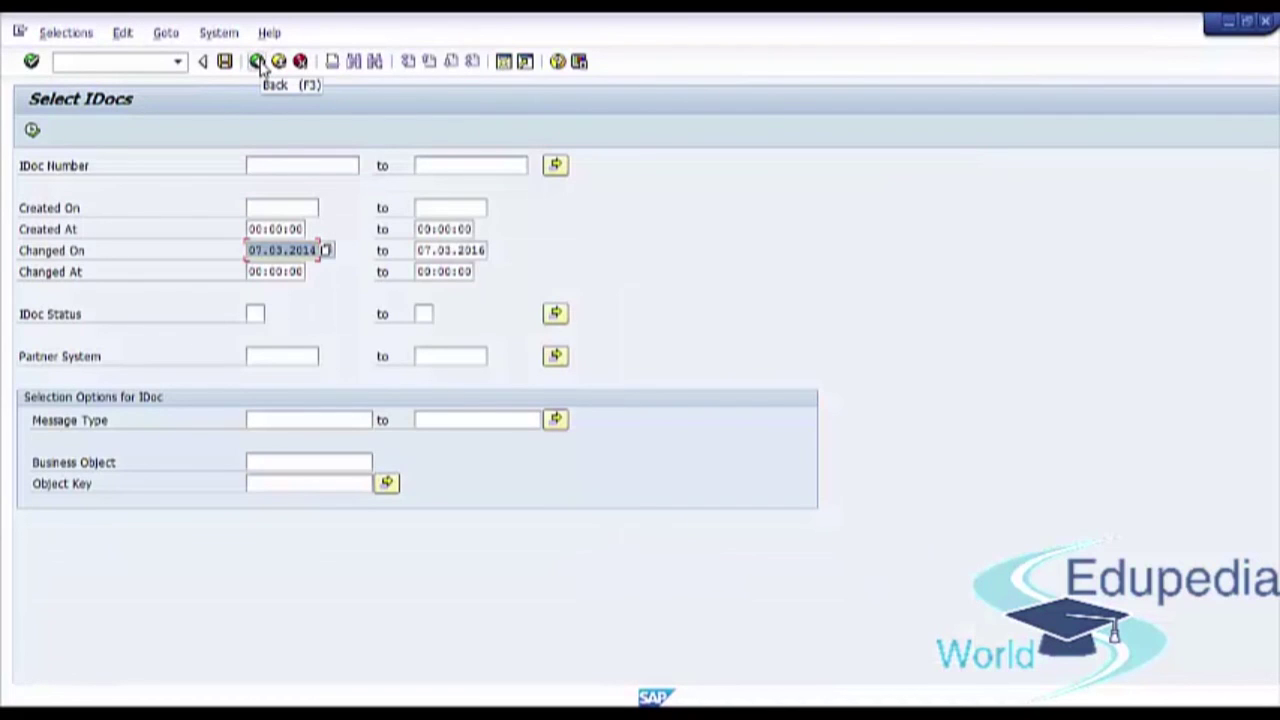
{"action": "left_click", "coordinate": [258, 62]}
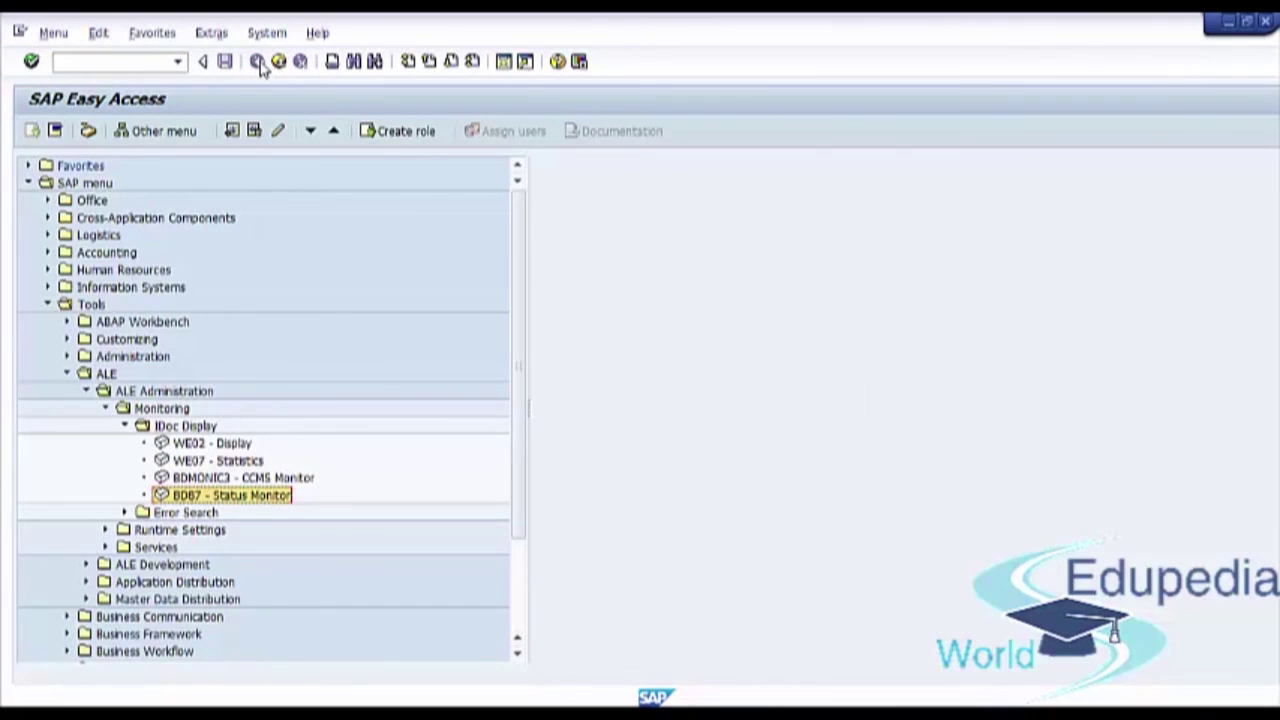